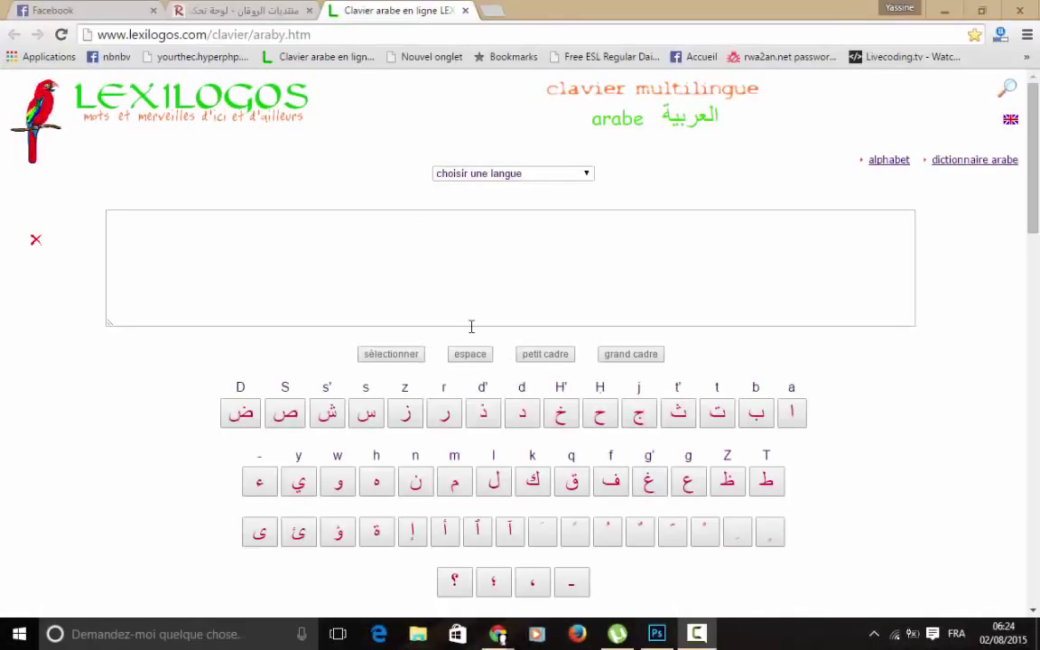
Type the Arabic greeting 'السلام عليكم اصدقائي من' in the Lexilogos text box, inserting ئ from the on-screen letters.
left_click(481, 301)
type("a")
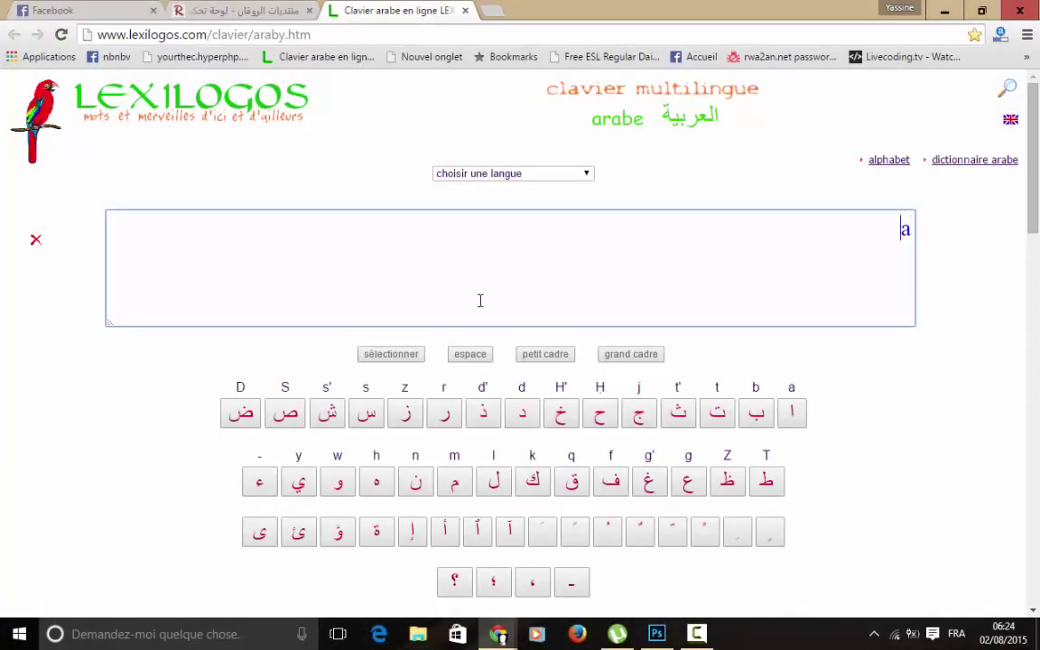
type("ls")
type("m gly")
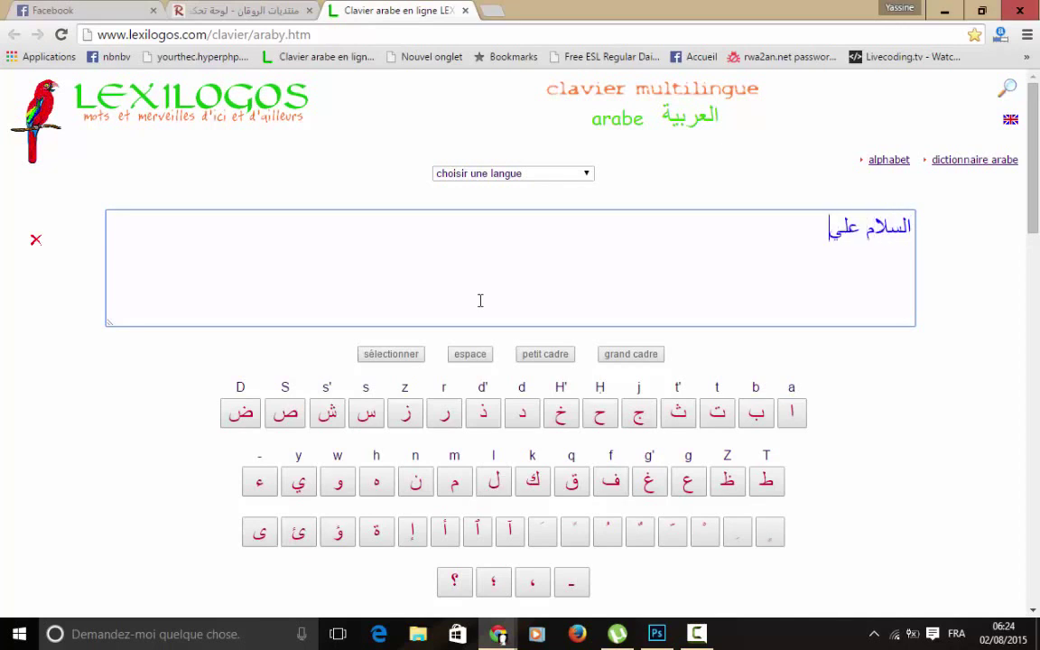
type("kmS")
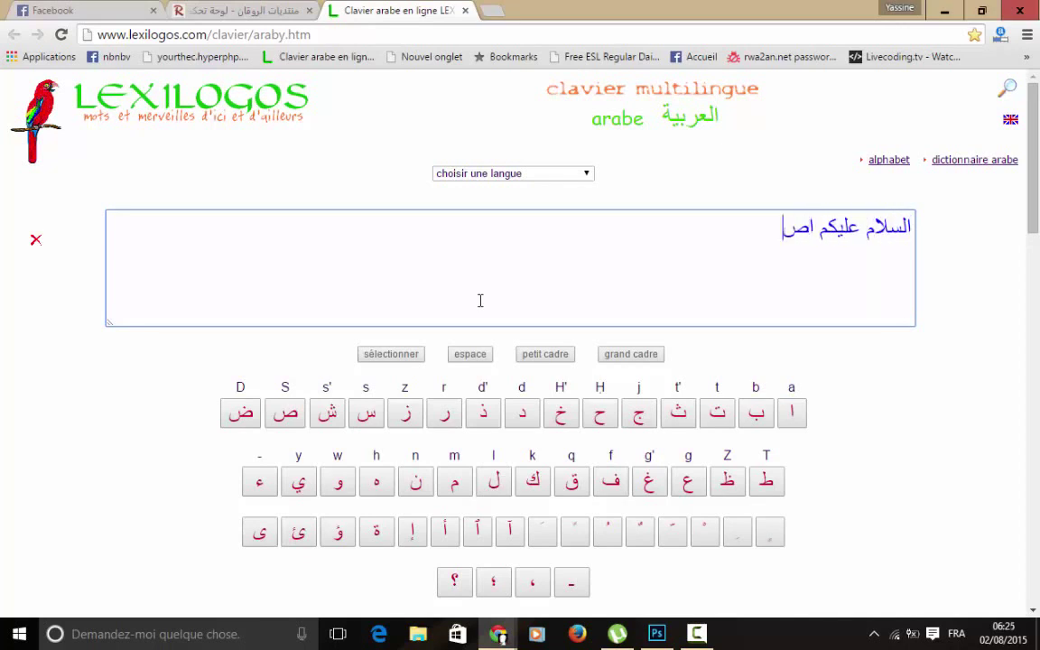
type("dqa")
left_click(300, 533)
type("y mn")
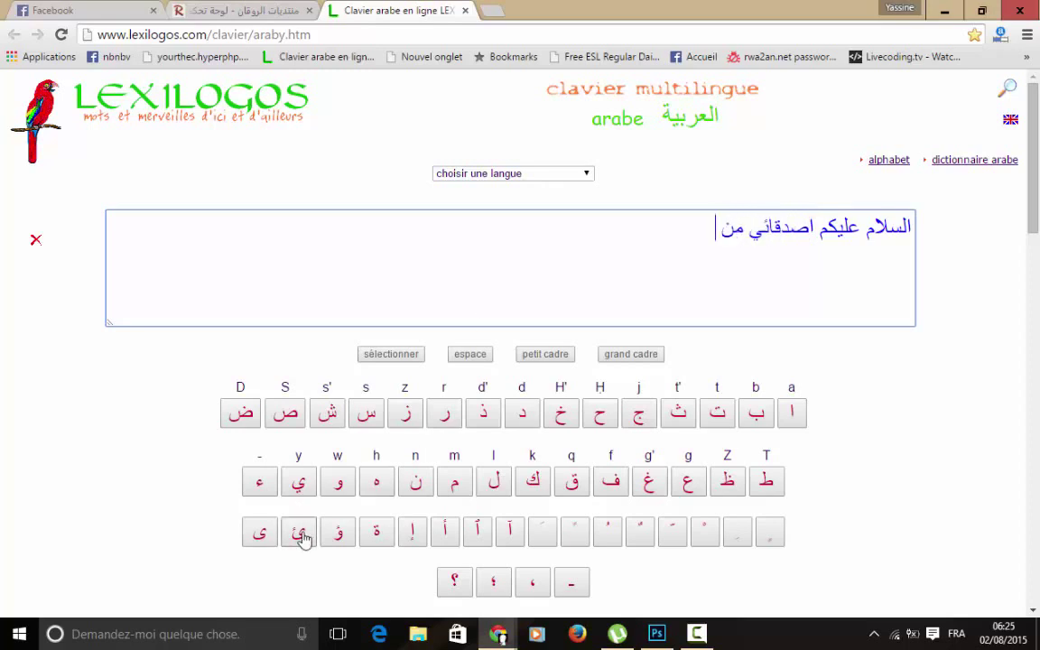
type(" alrwqa")
type("n w")
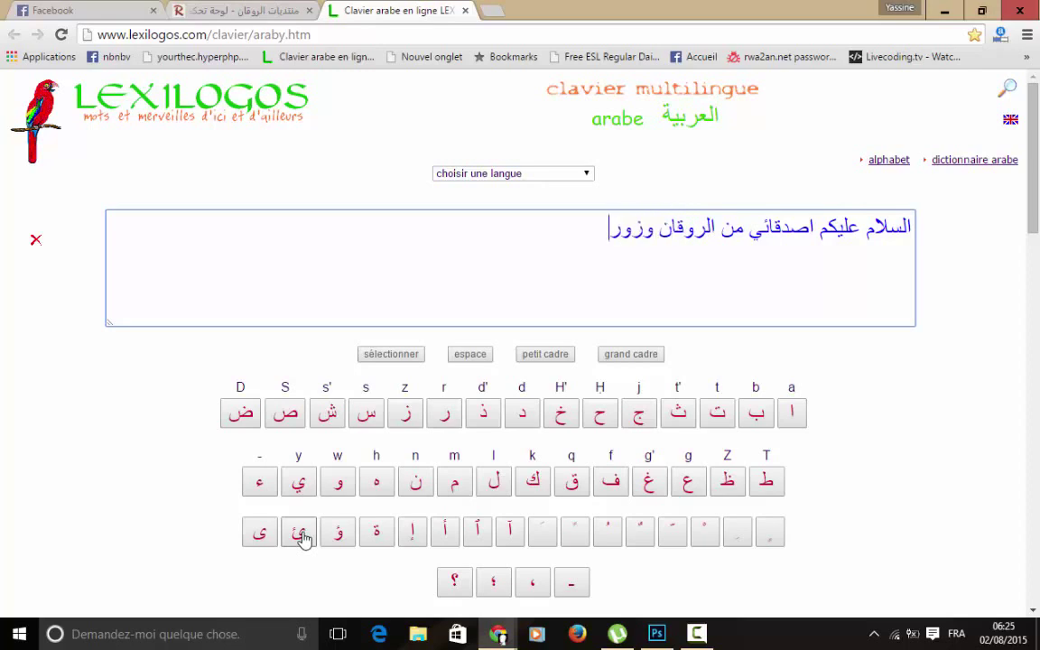
type("dwnt")
type("y algz")
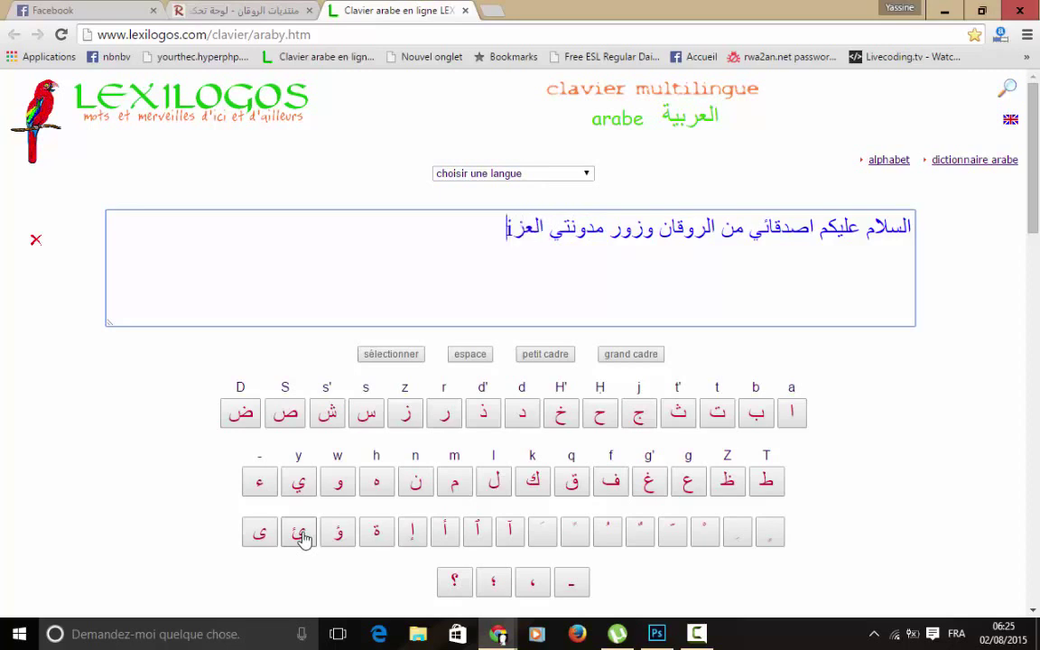
type("yzha")
type("lkhbyr ")
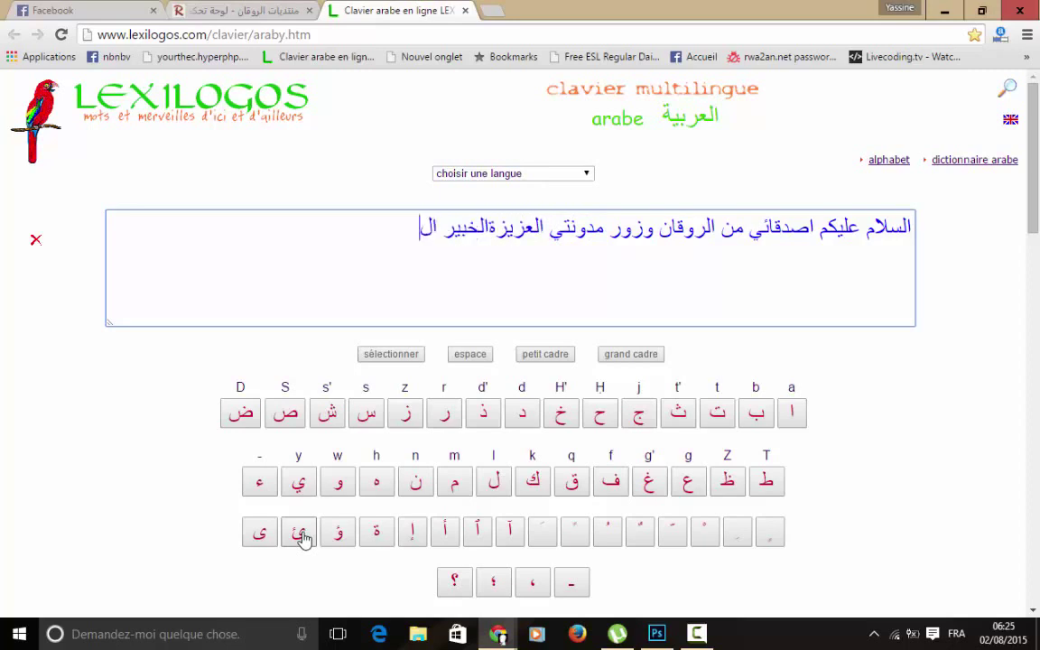
type("grby")
type("wm q")
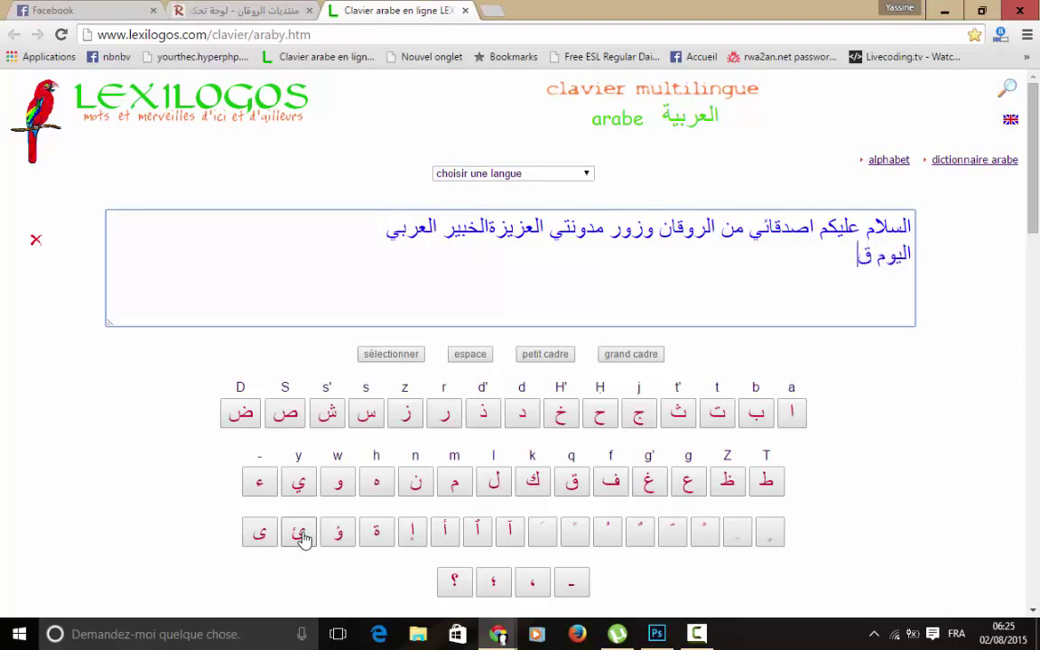
type("rrbgd")
type("gd")
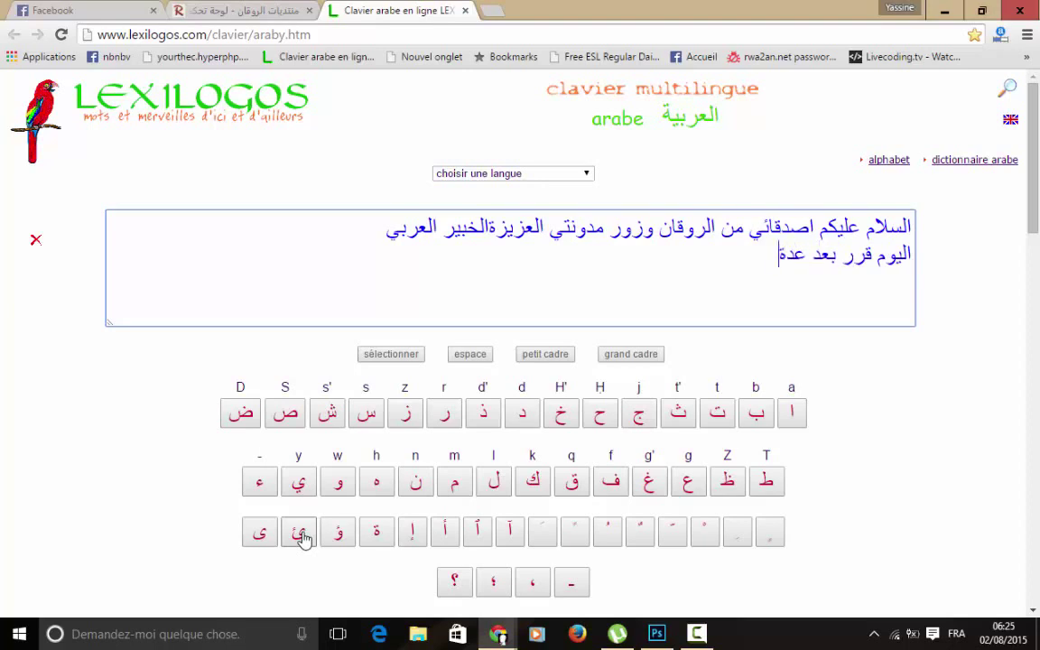
type("lbat ")
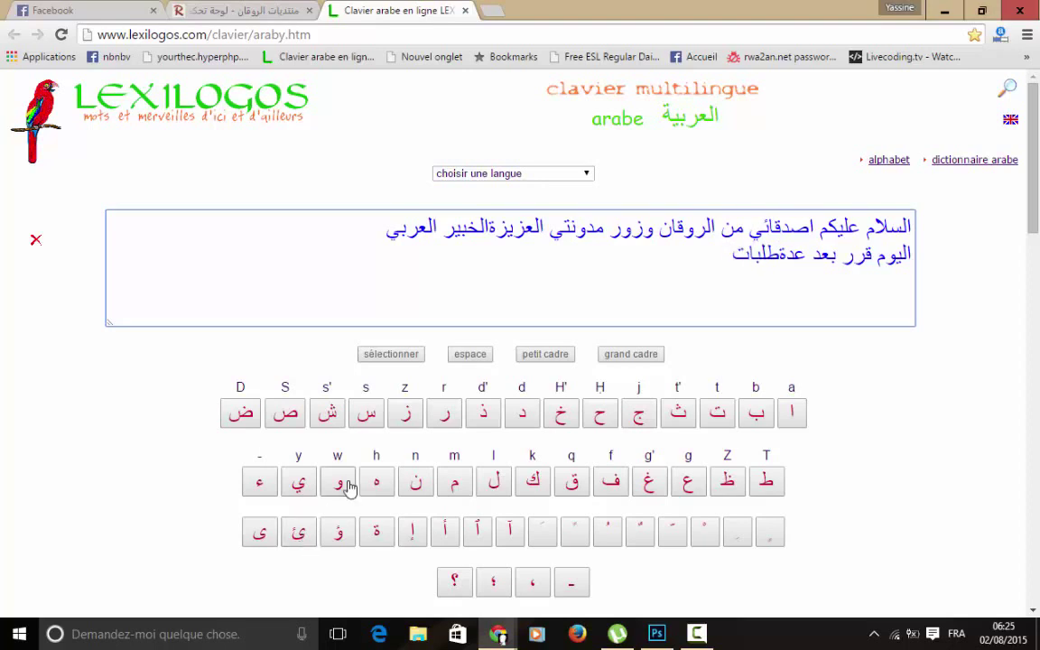
type("mn")
type("dl")
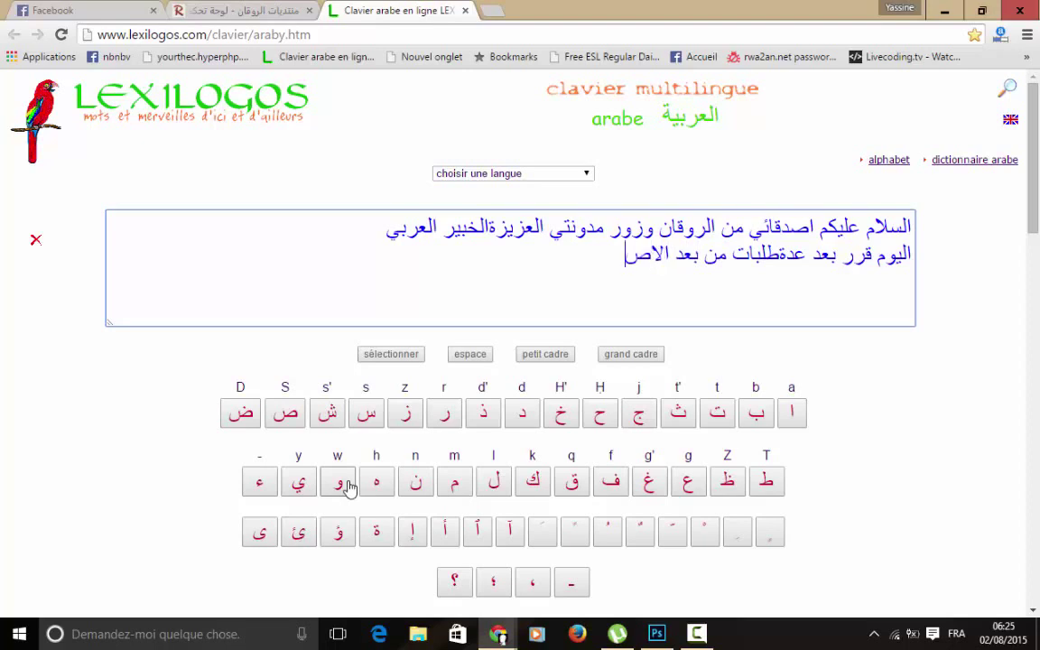
type("dqq")
type("a")
type("D a")
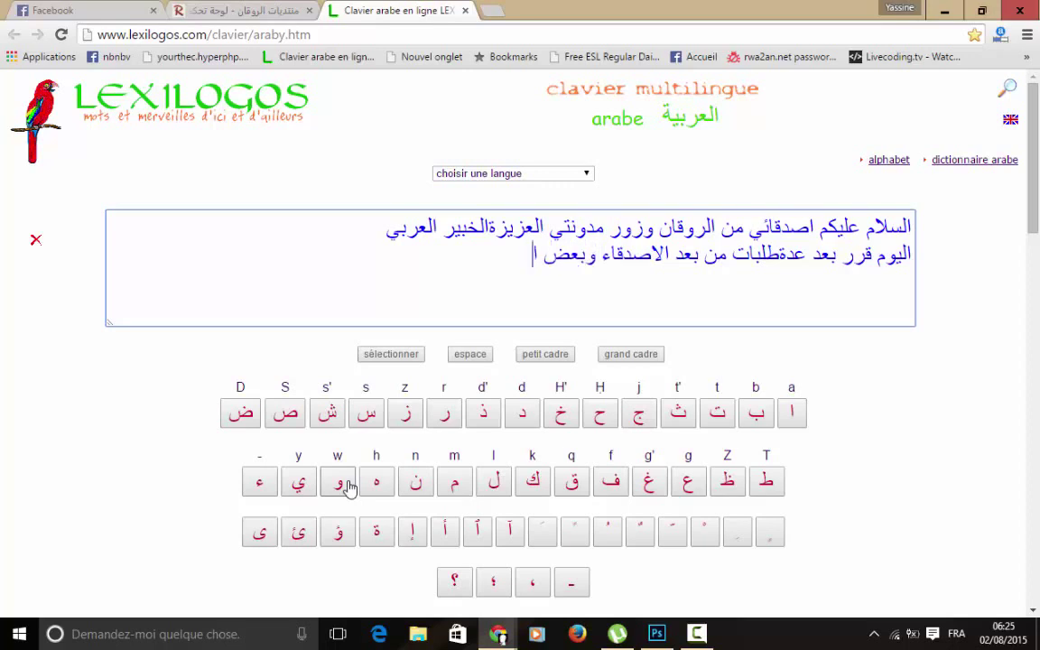
type("zwr")
type("gml")
type(" s")
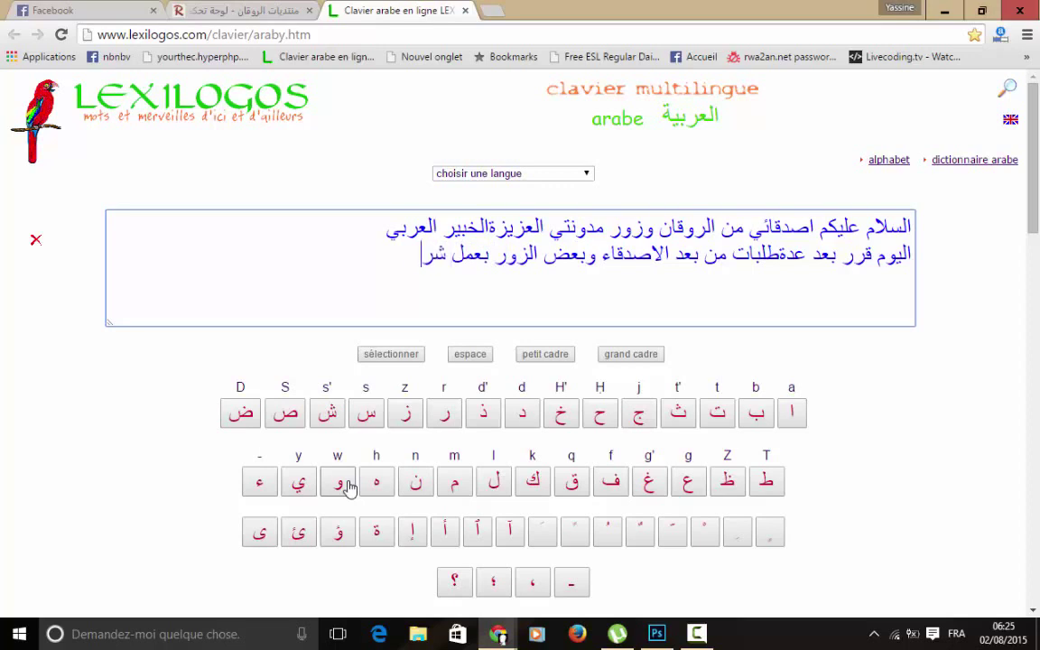
type("Hl")
type("wjw")
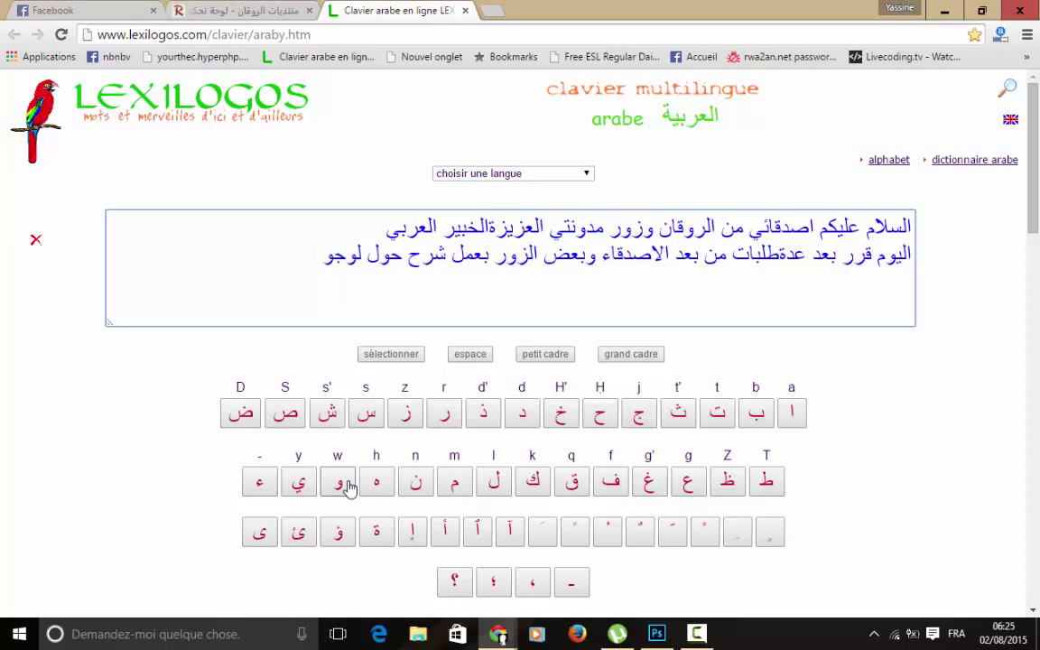
type(" bs")
type("R")
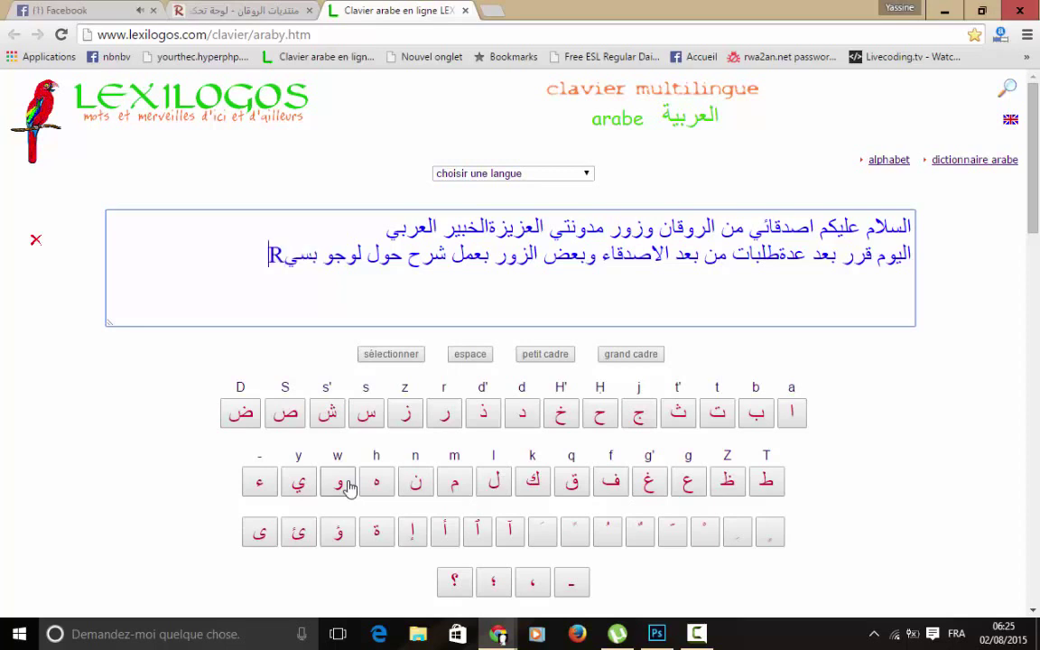
Finish the message ending 'أول حاجة سوف ندهب الى الفوتوشوب', removing stray پ letters, then bring up Start.
key("BackSpace")
type("T")
type("tY")
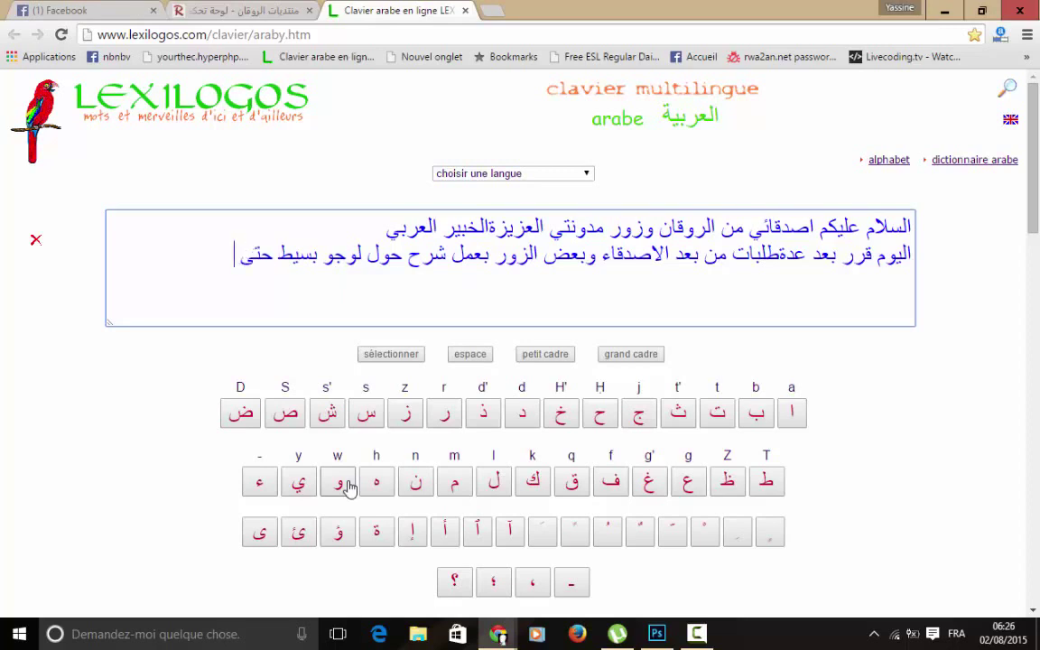
type(" ym")
type("kn fy")
type(" alastm")
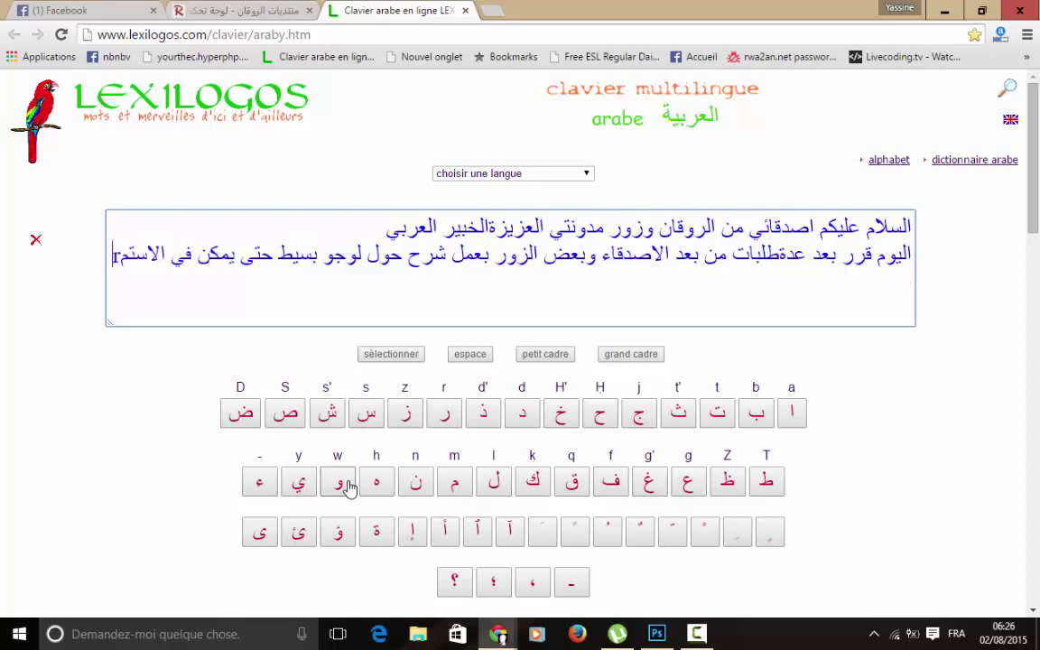
type("rar f")
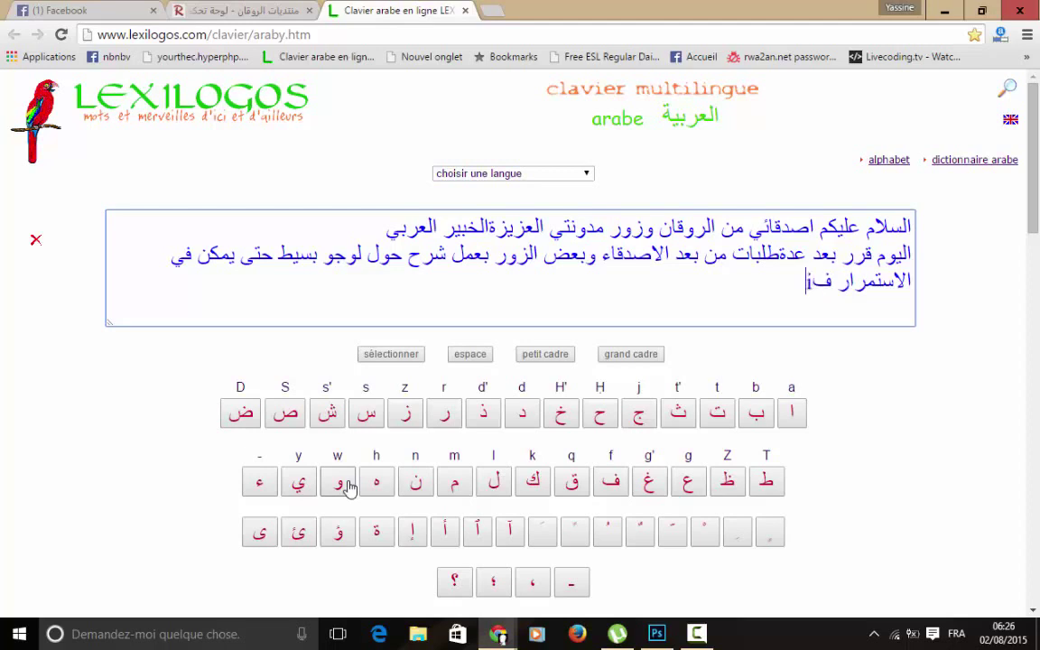
type("yal S")
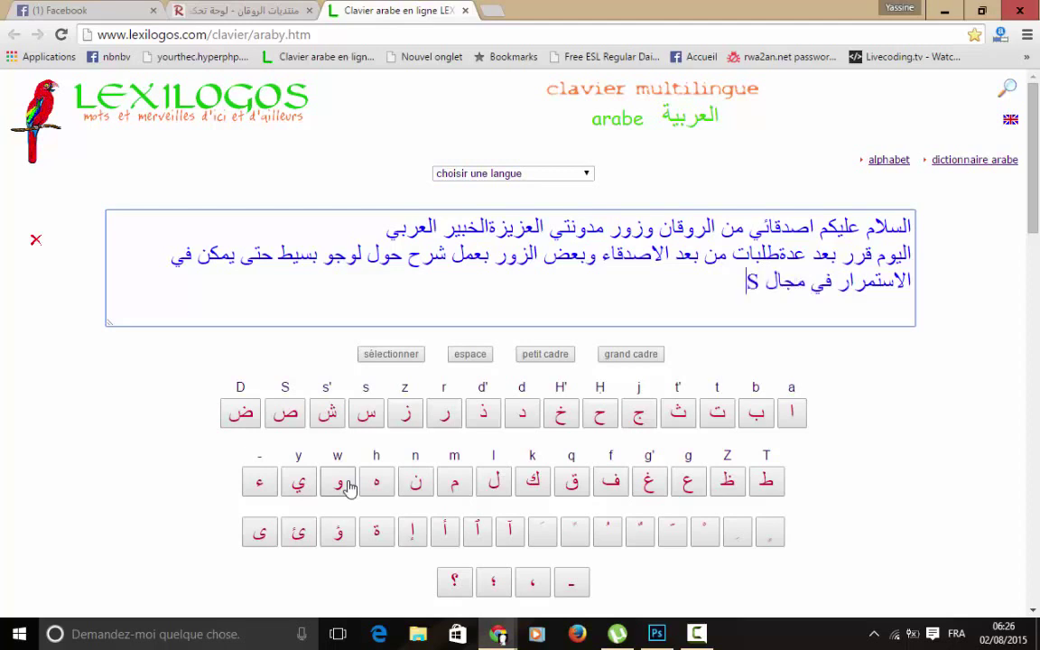
type("ng")
type("lw")
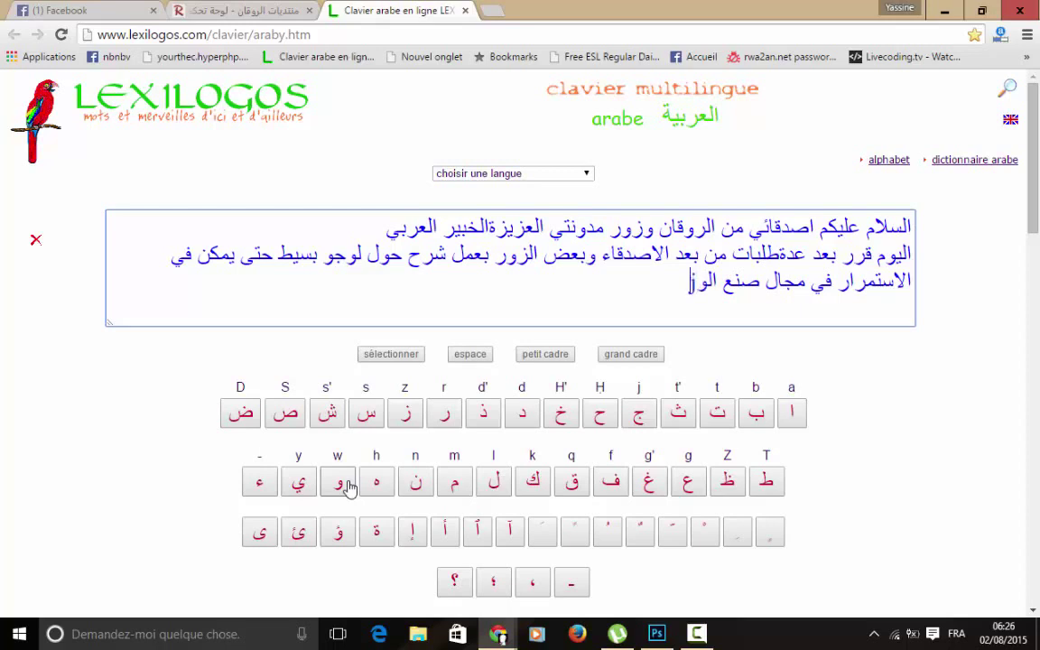
type("jwat")
type(" t")
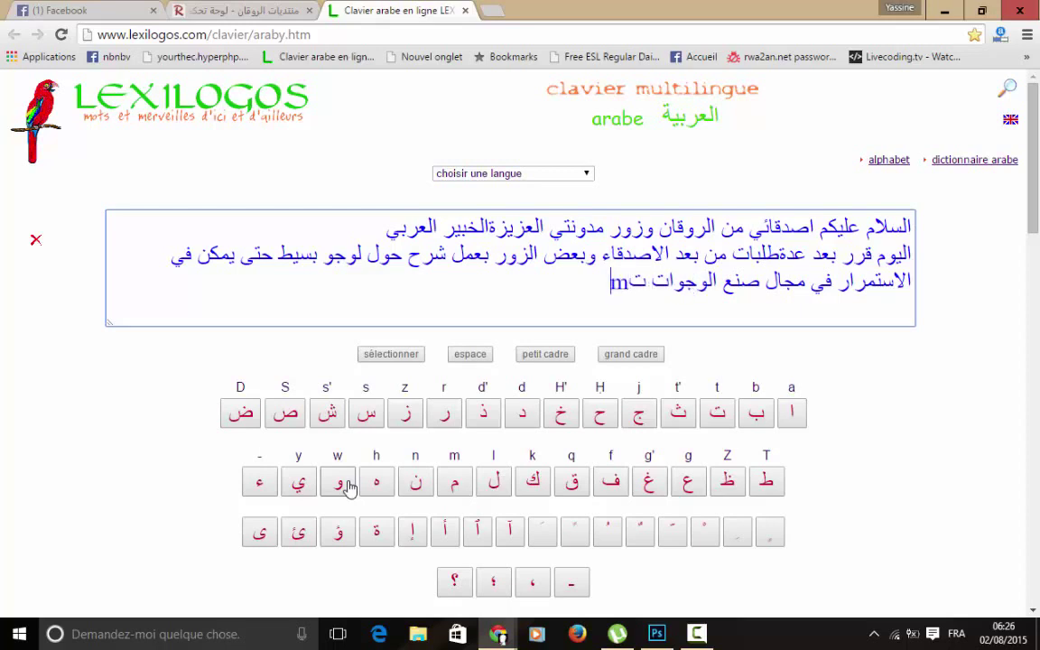
type("maaaaam")
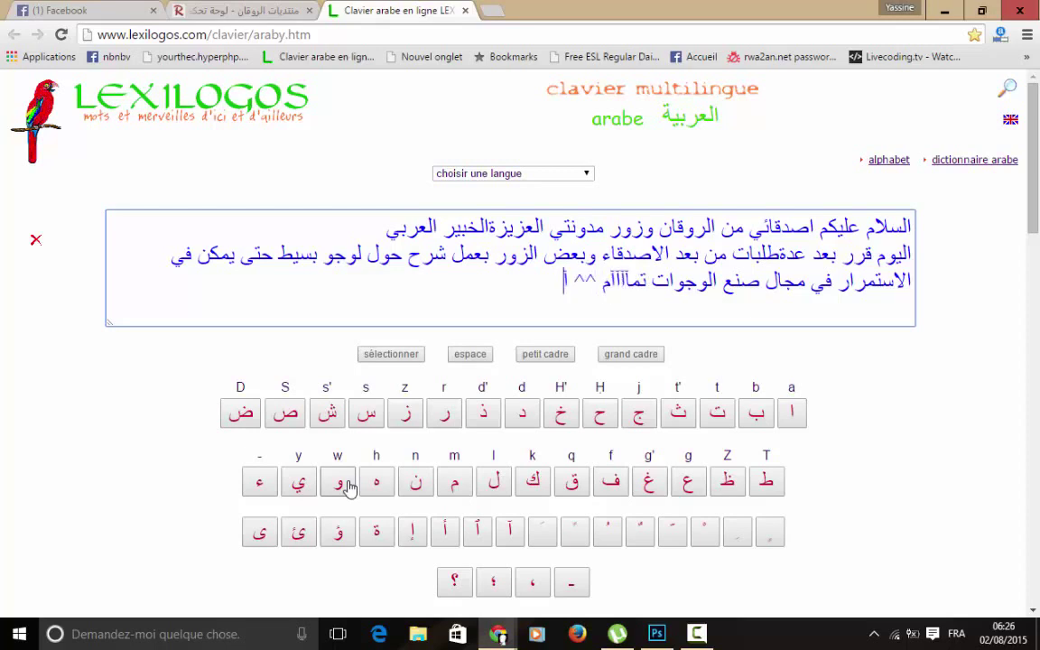
type("'wl")
type(" Hajh")
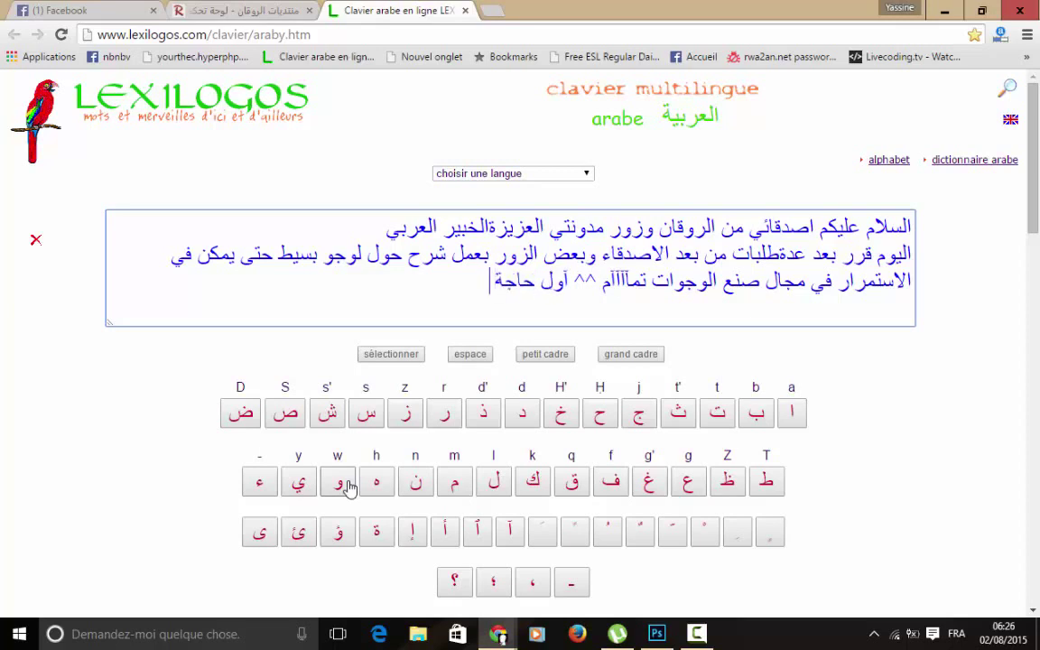
type("wf ")
type("dmb")
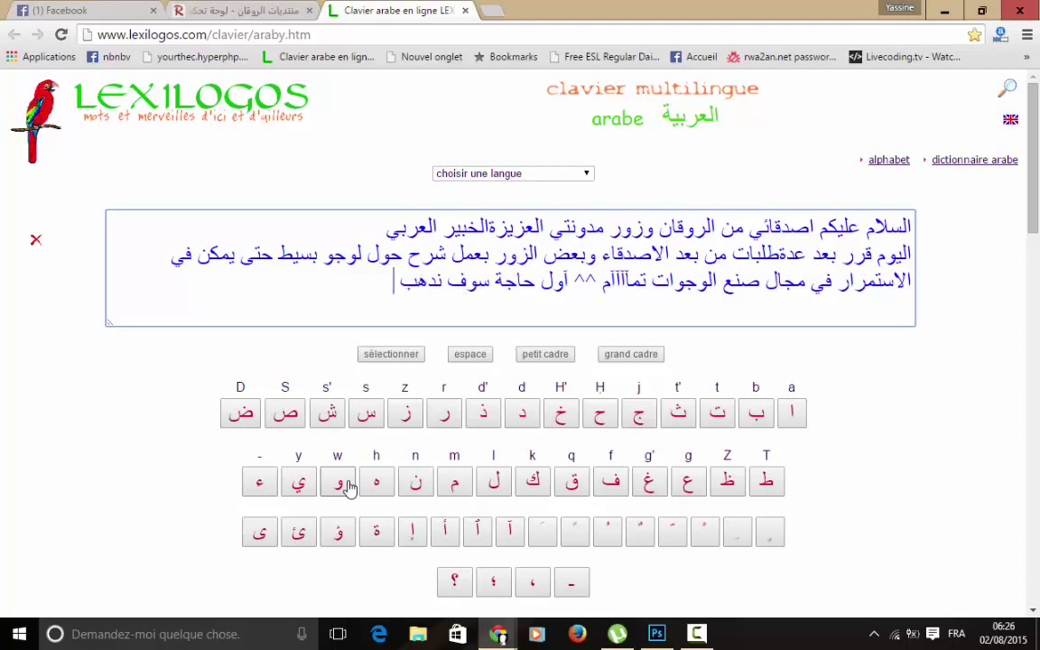
type("l")
type("Ylfwt")
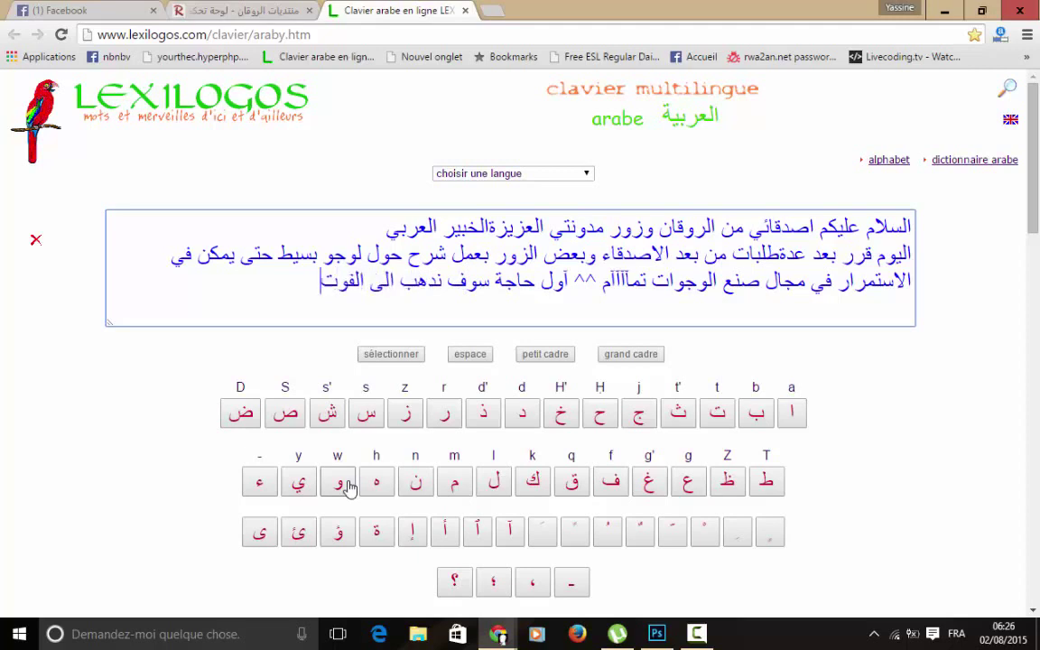
type("ws'wb ")
type("pp")
key("BackSpace")
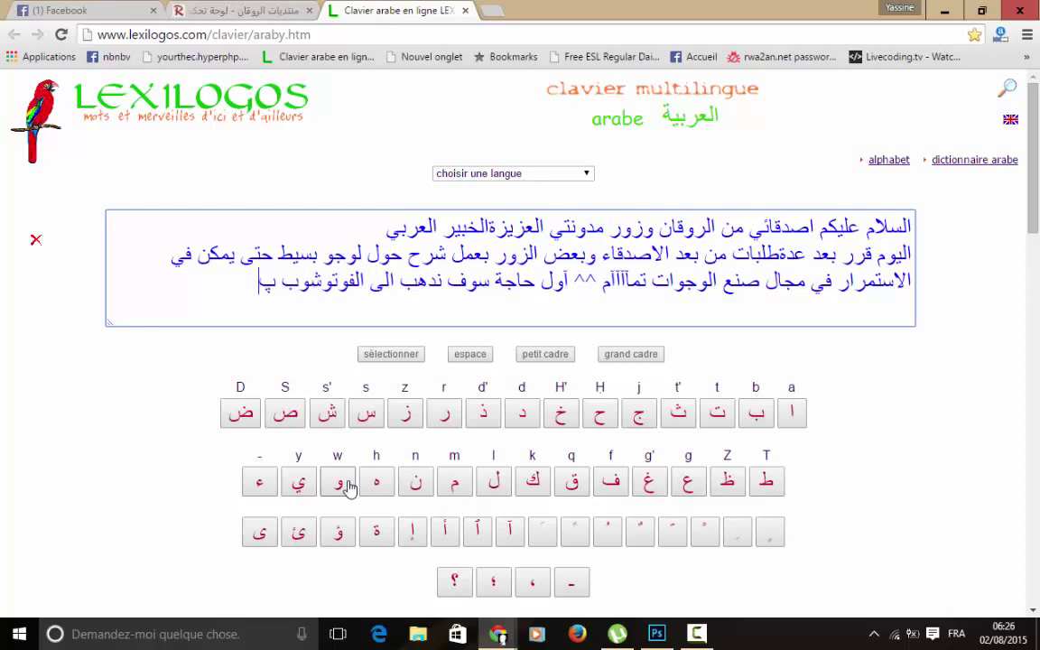
key("BackSpace")
key("BackSpace")
left_click(24, 636)
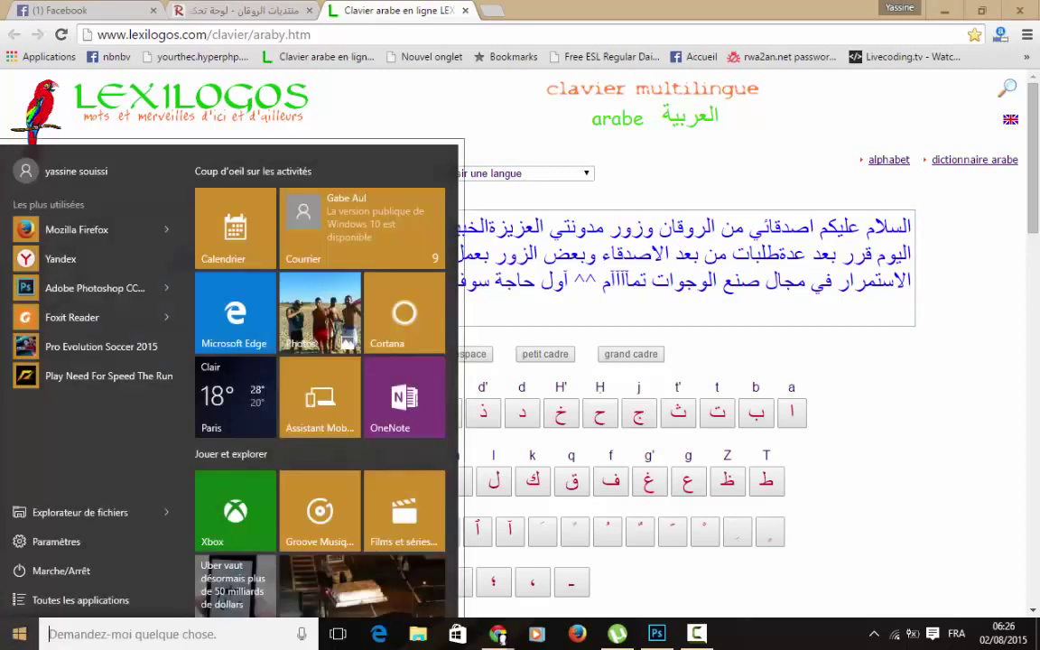
Close the recovered DE logo document without saving and collapse the floating Historique panel.
key("Escape")
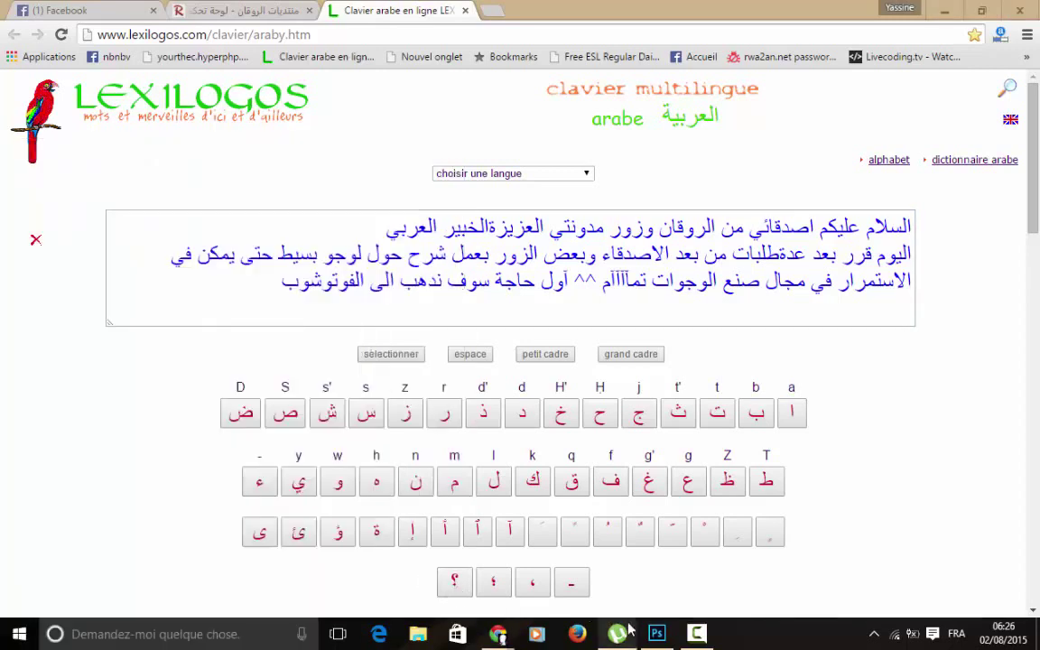
left_click(658, 635)
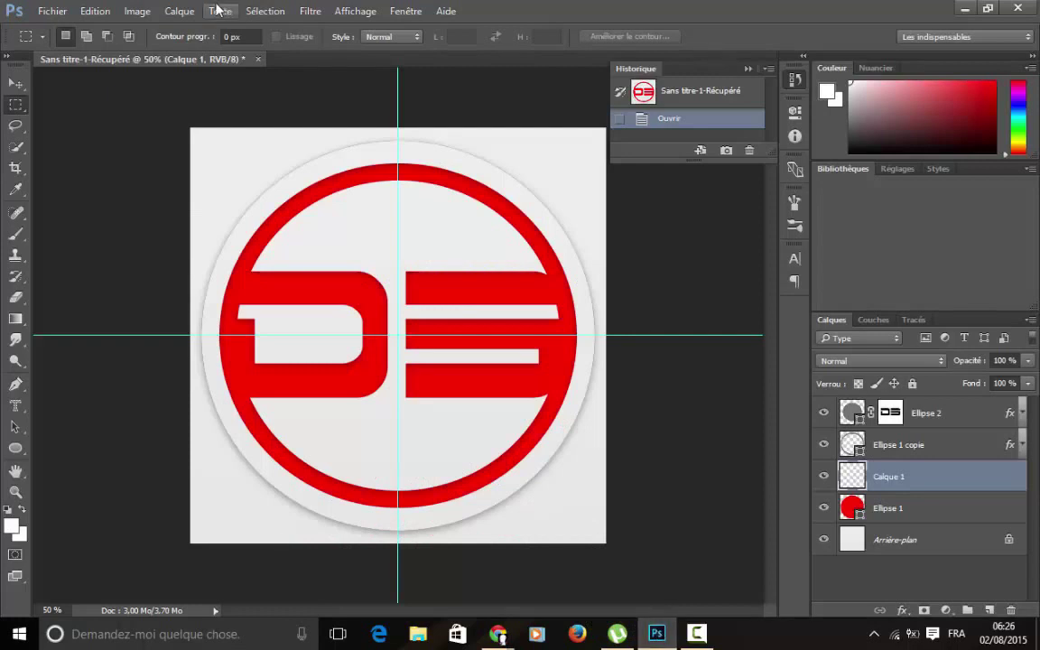
left_click(258, 58)
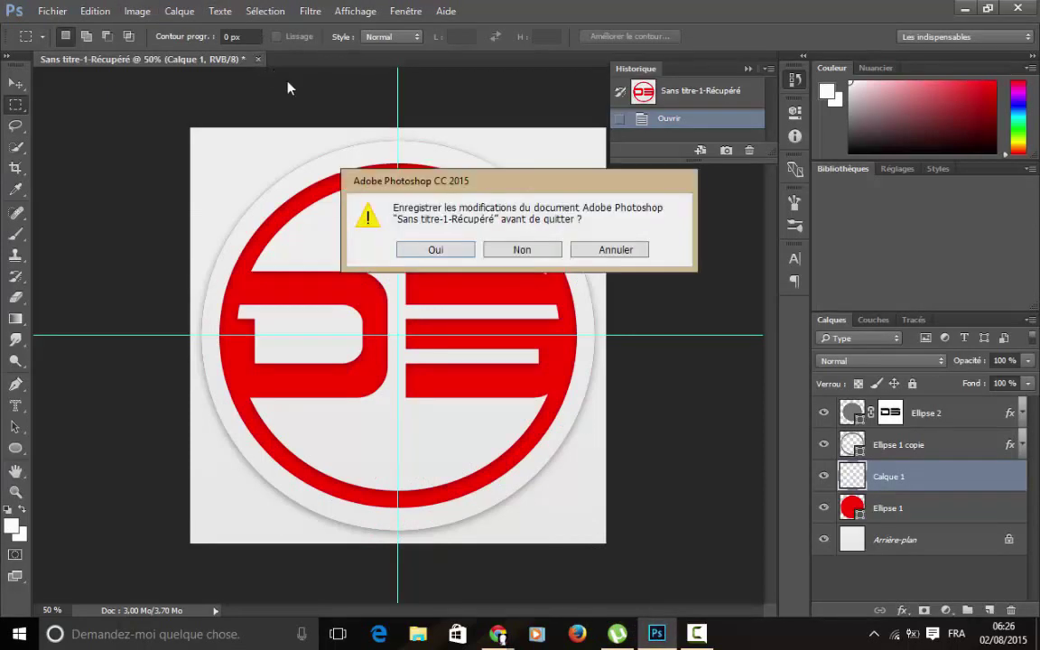
left_click(539, 257)
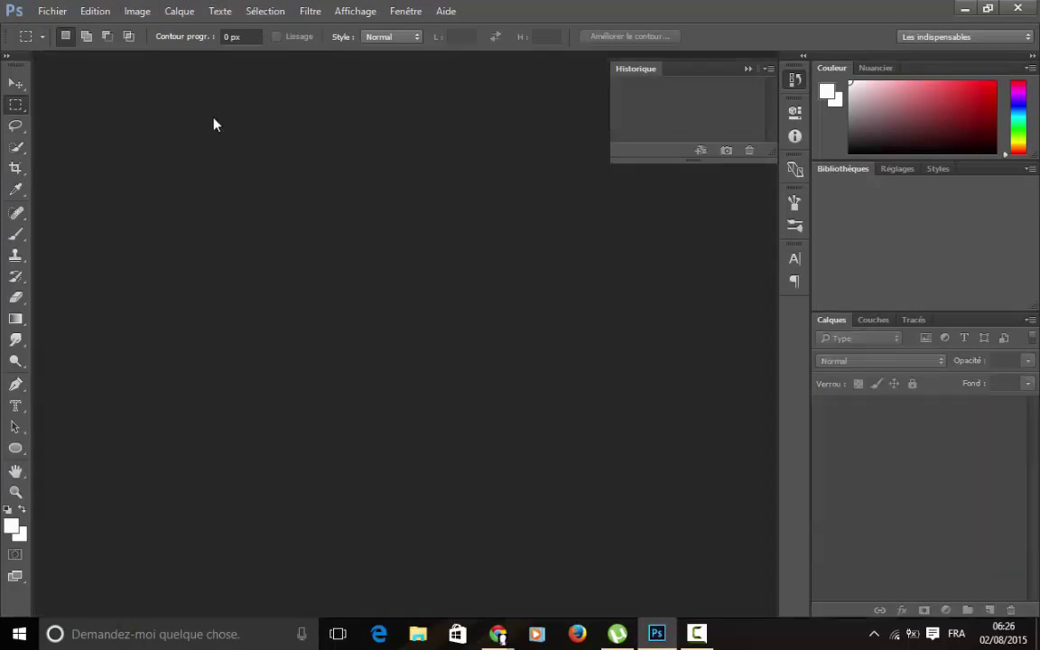
left_click(750, 73)
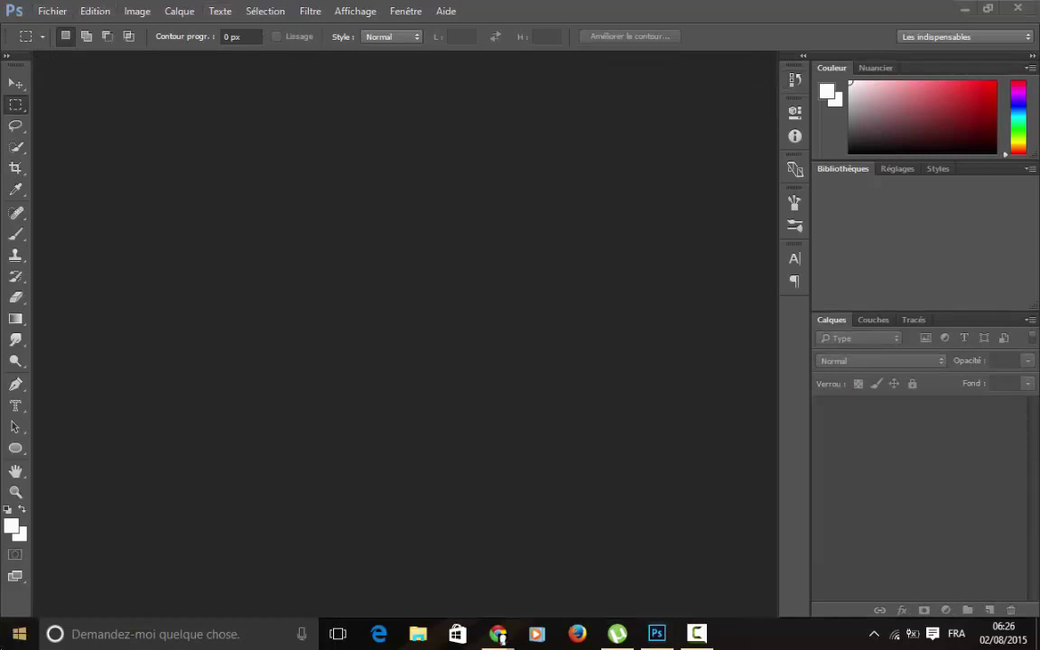
Open the Start menu and browse the full Toutes les applications list.
key("super")
left_click(128, 643)
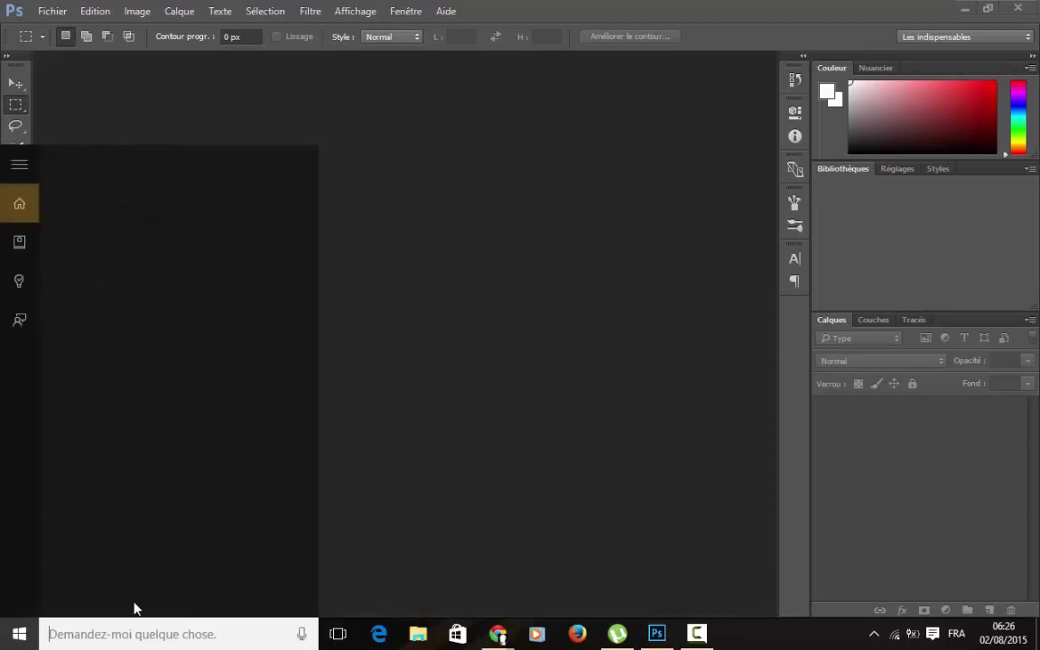
left_click(34, 639)
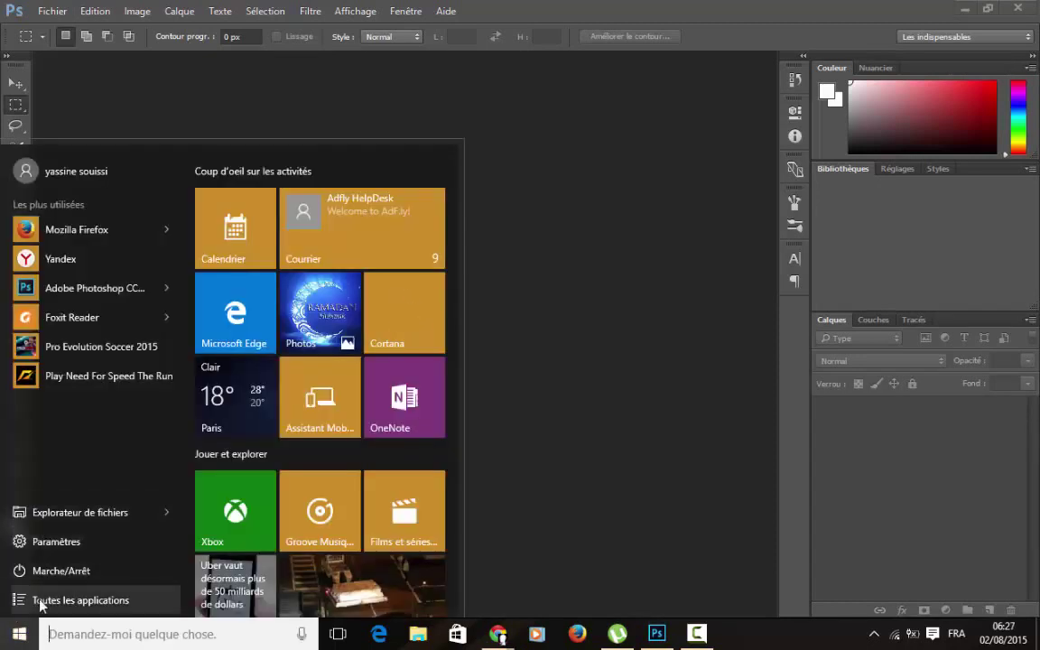
left_click(41, 600)
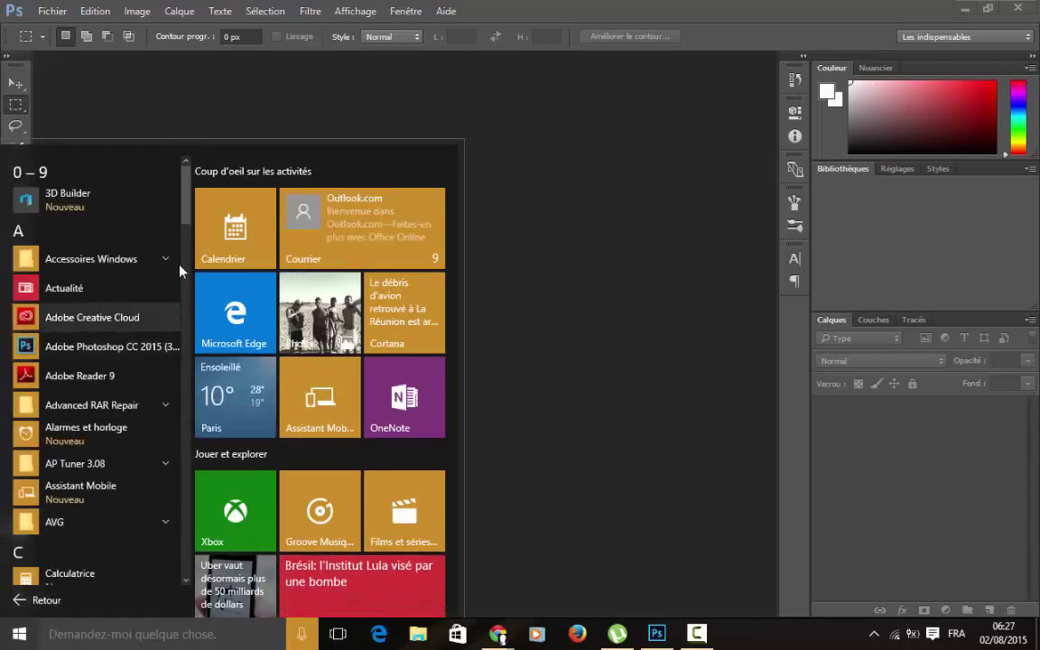
left_click_drag(188, 215, 187, 373)
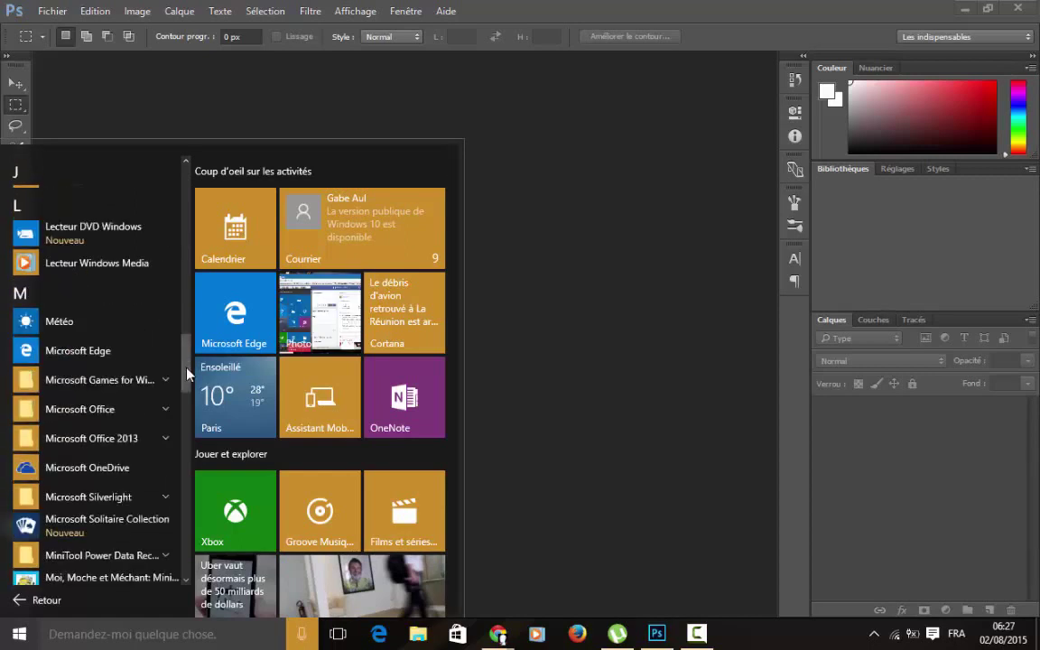
scroll(185, 368, "down", 1)
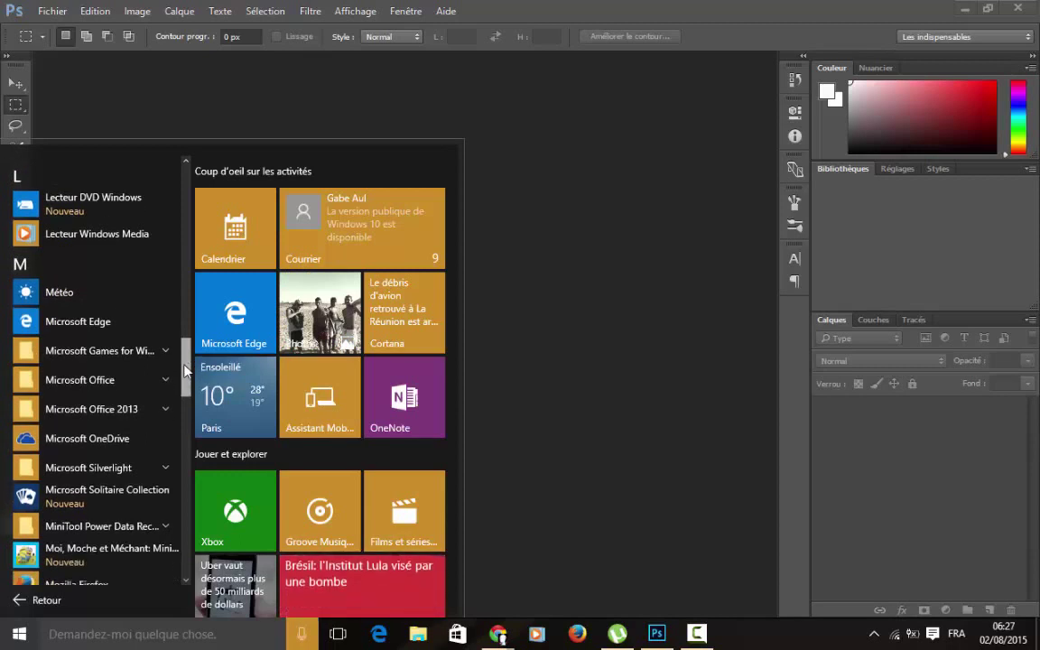
Search the Start menu for 'not' so Bloc-notes appears as the top result.
left_click(90, 607)
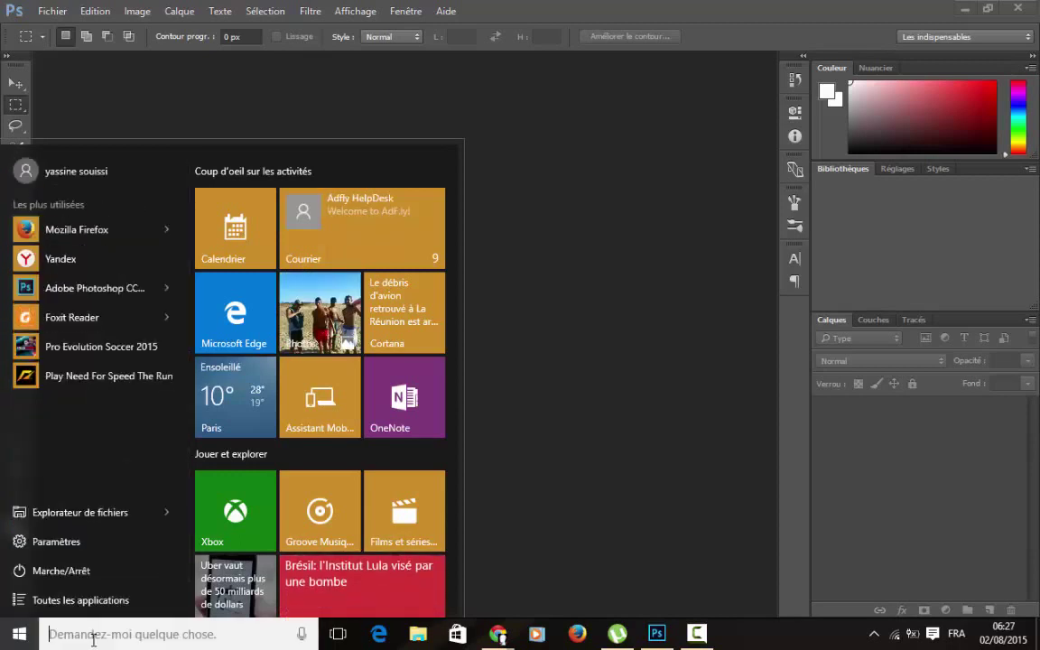
left_click(93, 640)
type("not")
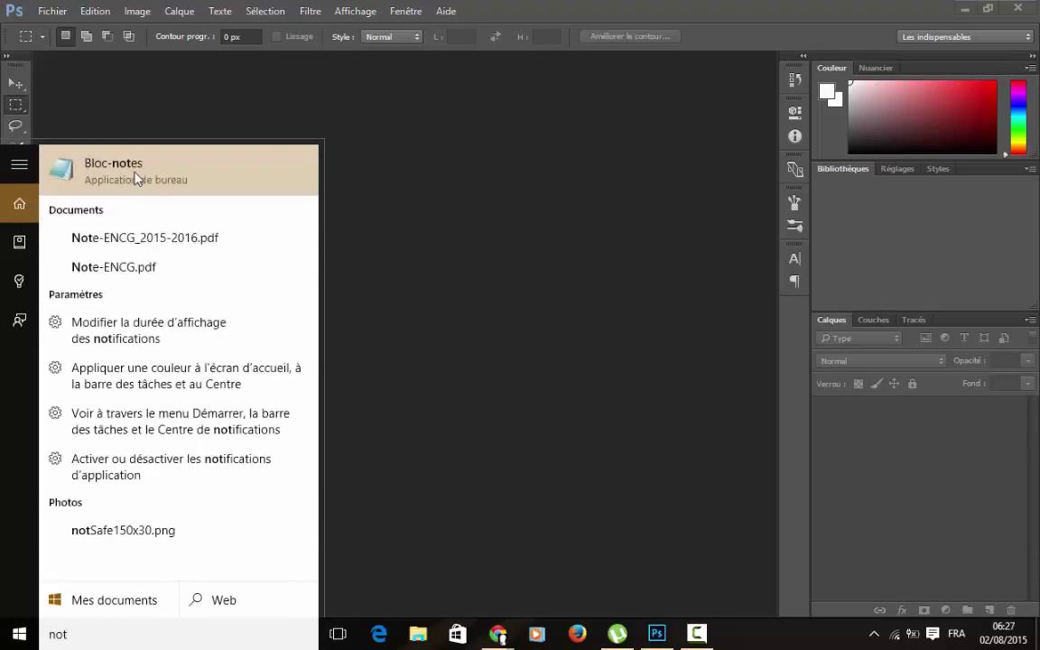
Launch Bloc-notes, set the word 'ok' to font size 20, and return to Photoshop.
left_click(136, 178)
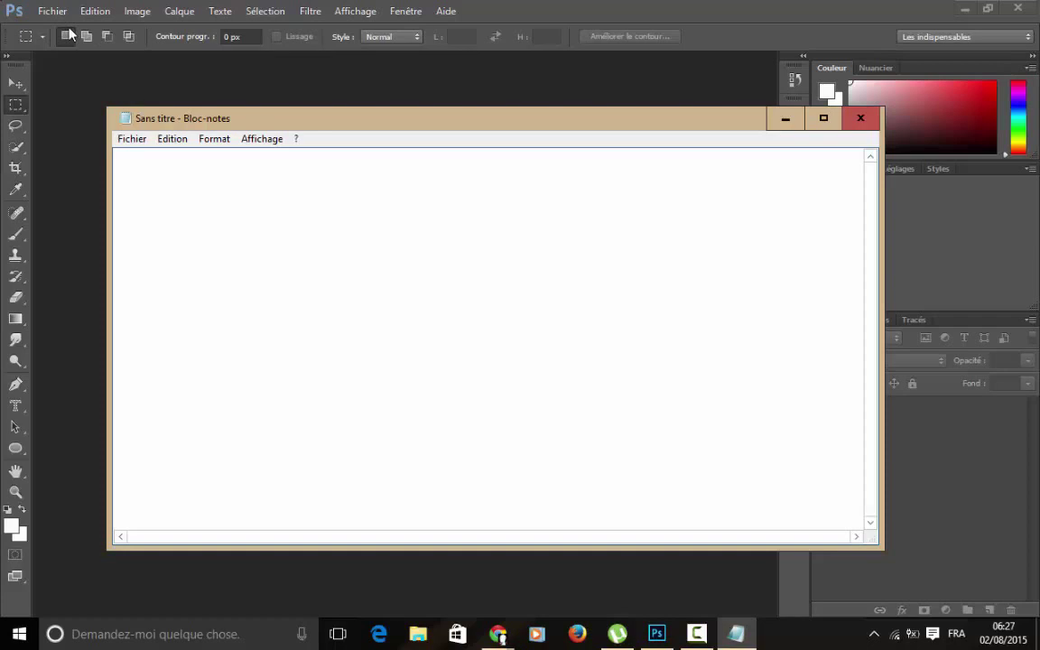
type("ok")
double_click(123, 170)
left_click(214, 139)
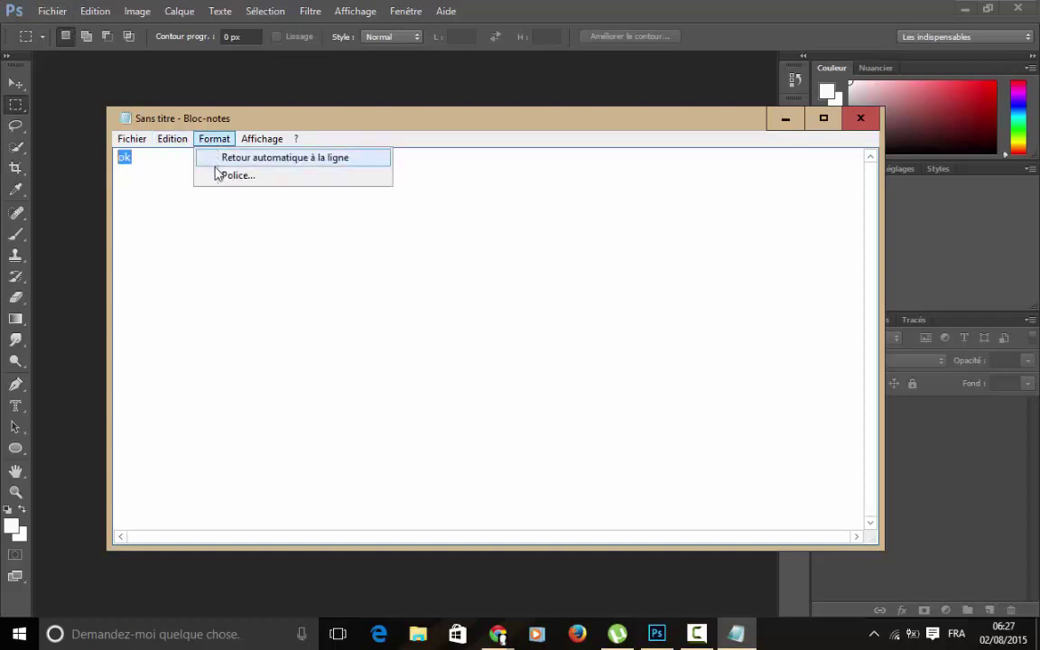
left_click(214, 178)
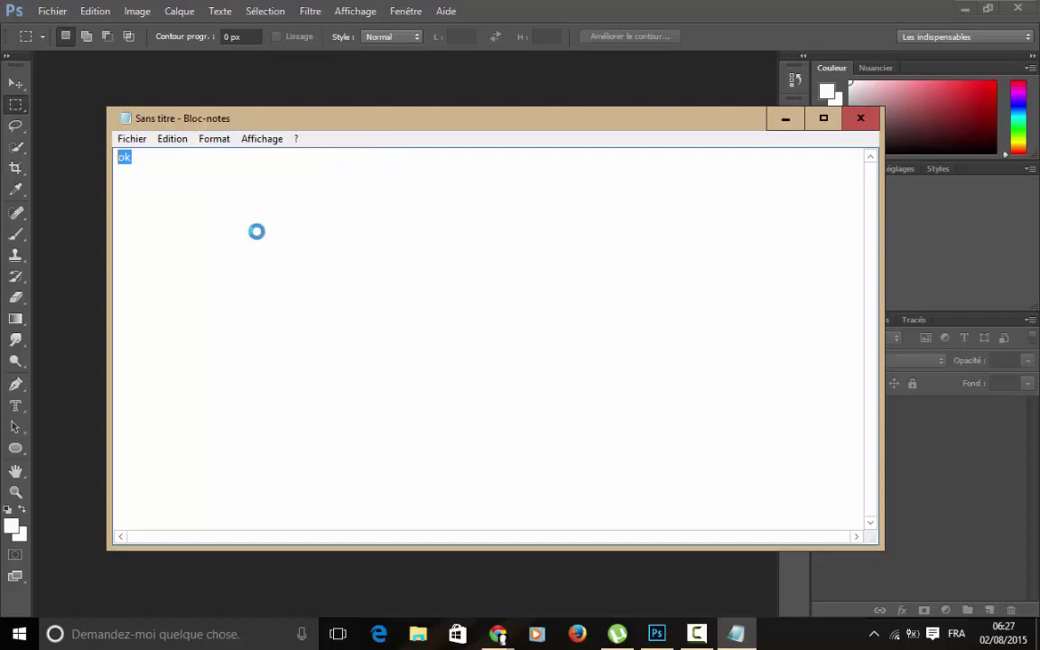
left_click(429, 364)
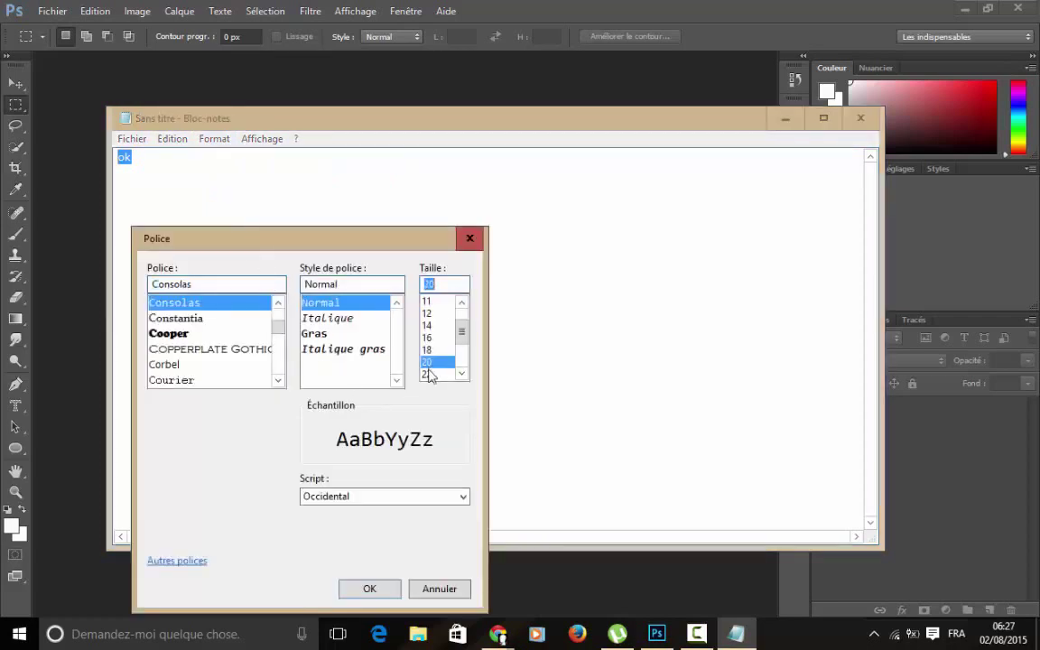
left_click(370, 588)
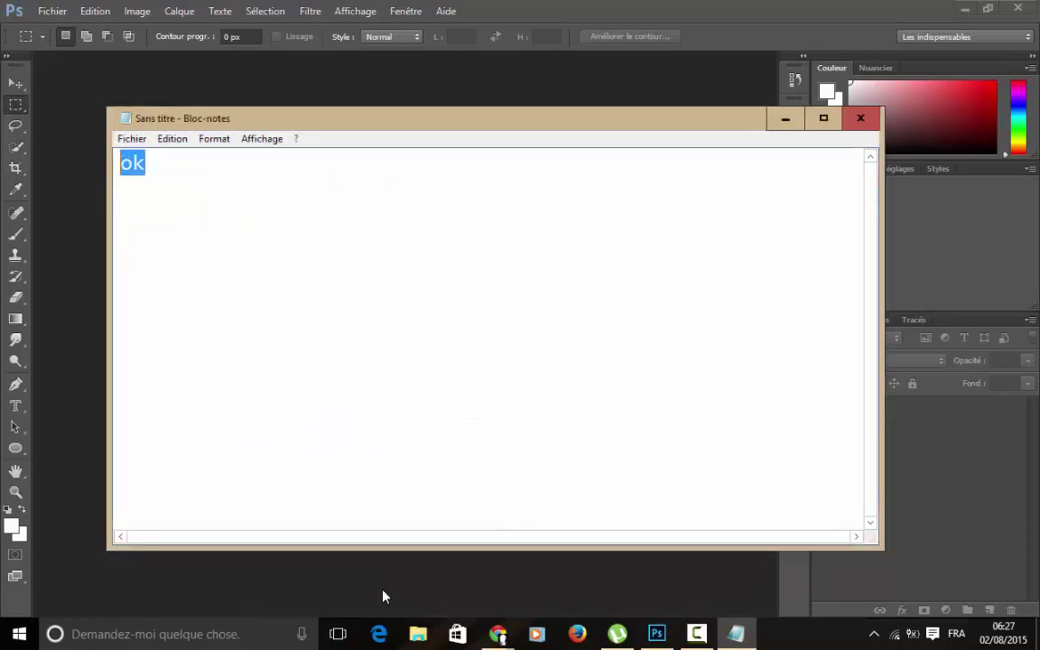
left_click(303, 325)
left_click(37, 109)
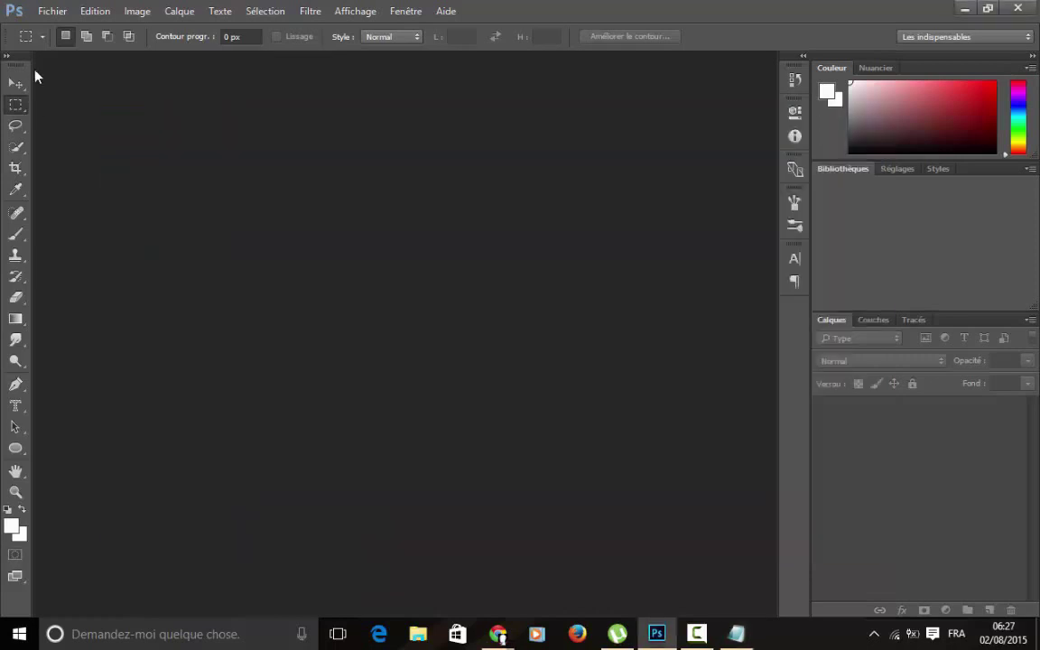
Create a new 1024 × 1024 px document, noting the 1024 size in Notepad.
left_click(52, 11)
left_click(78, 27)
left_click(365, 209)
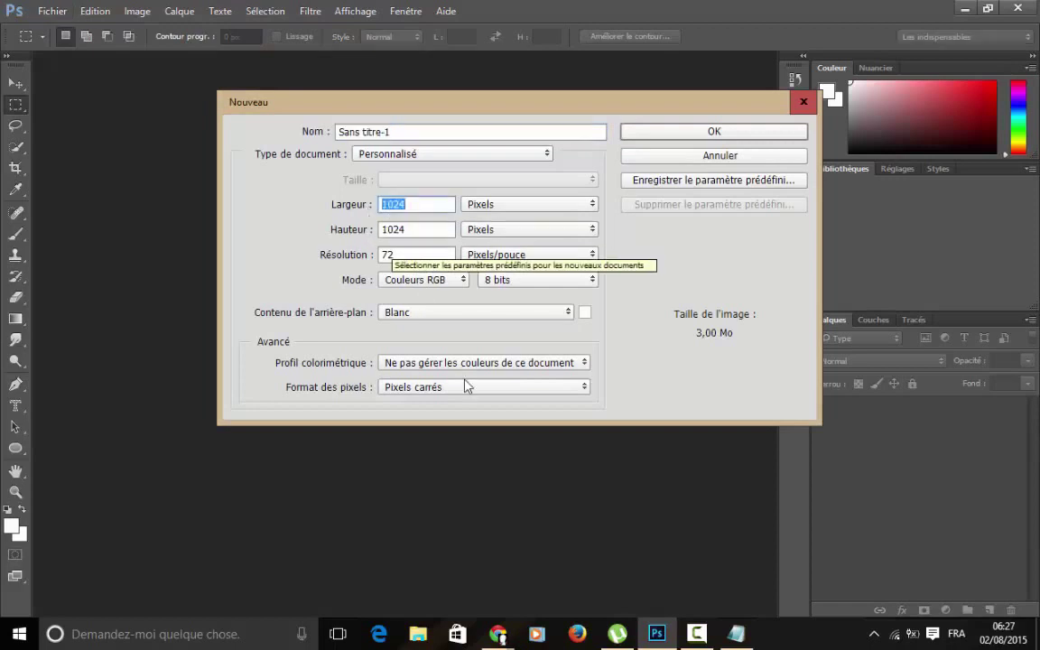
left_click(733, 635)
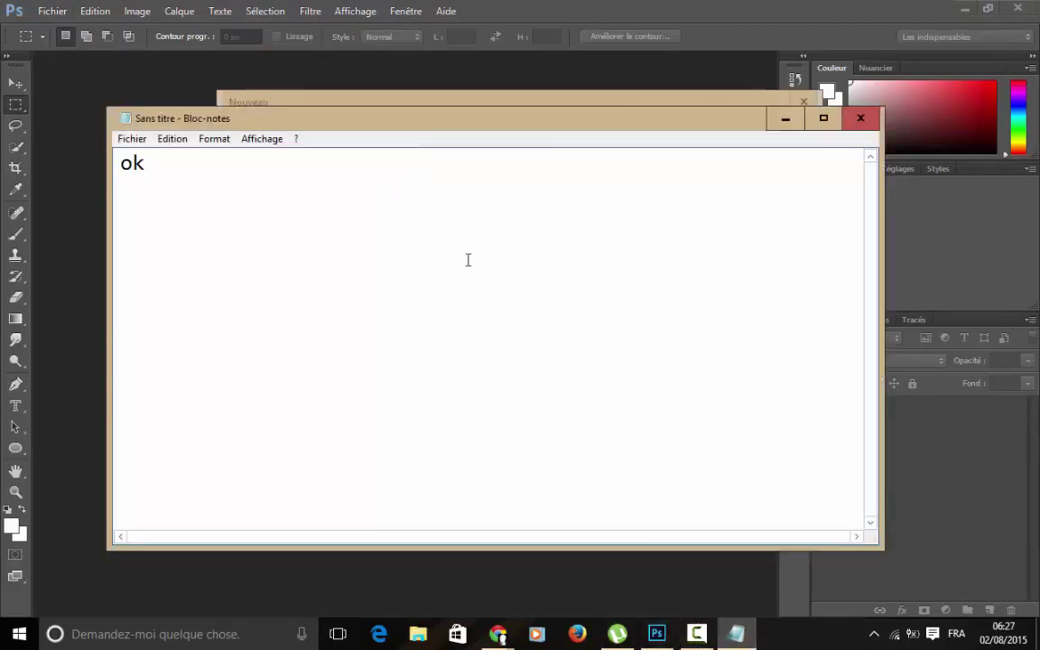
key("Return")
type("1024")
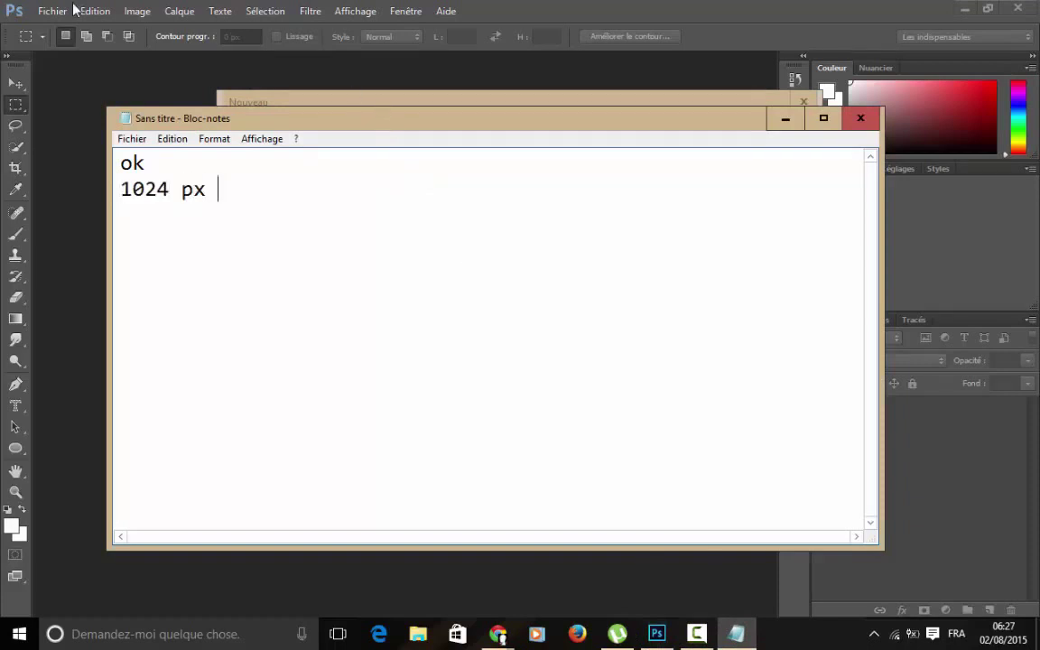
left_click(280, 100)
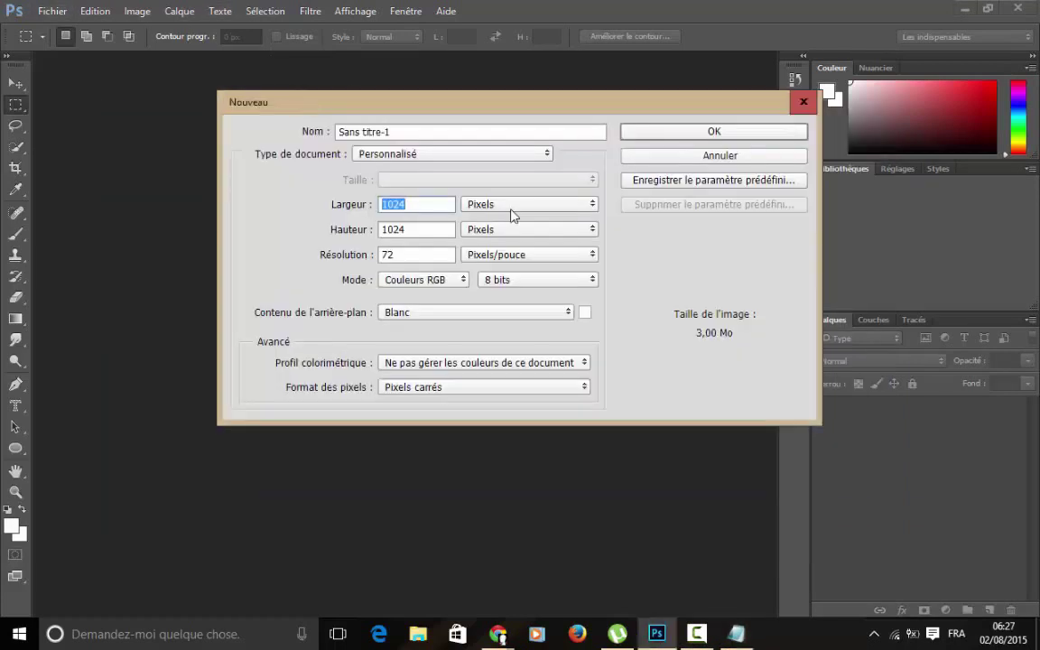
double_click(431, 229)
left_click(732, 140)
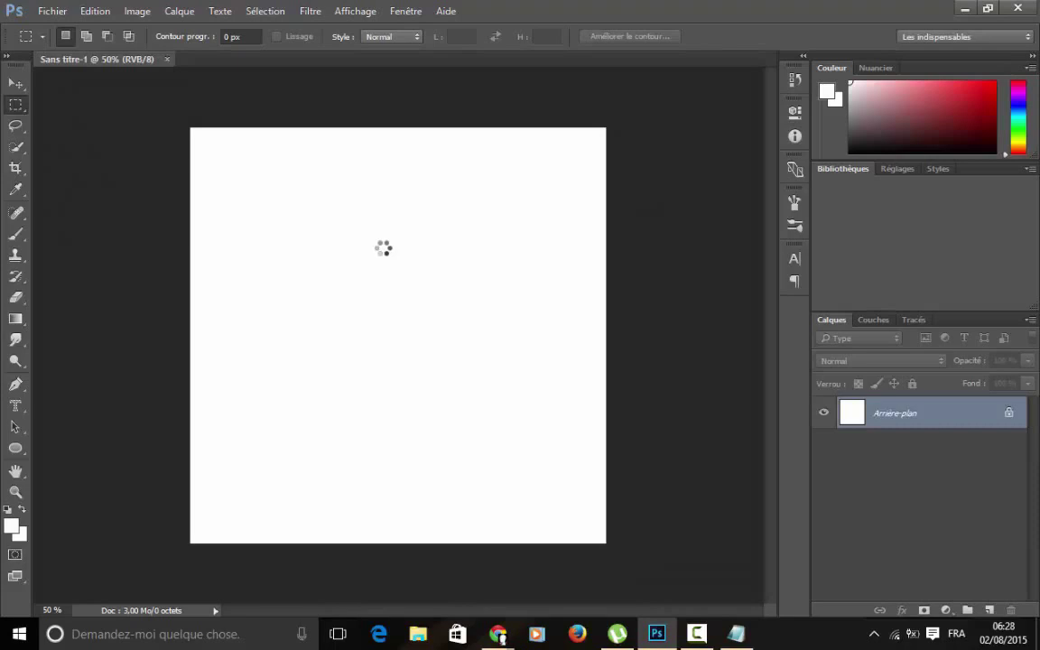
Show rulers with Ctrl+R and add 'l R' to the Notepad notes.
key("ctrl+r")
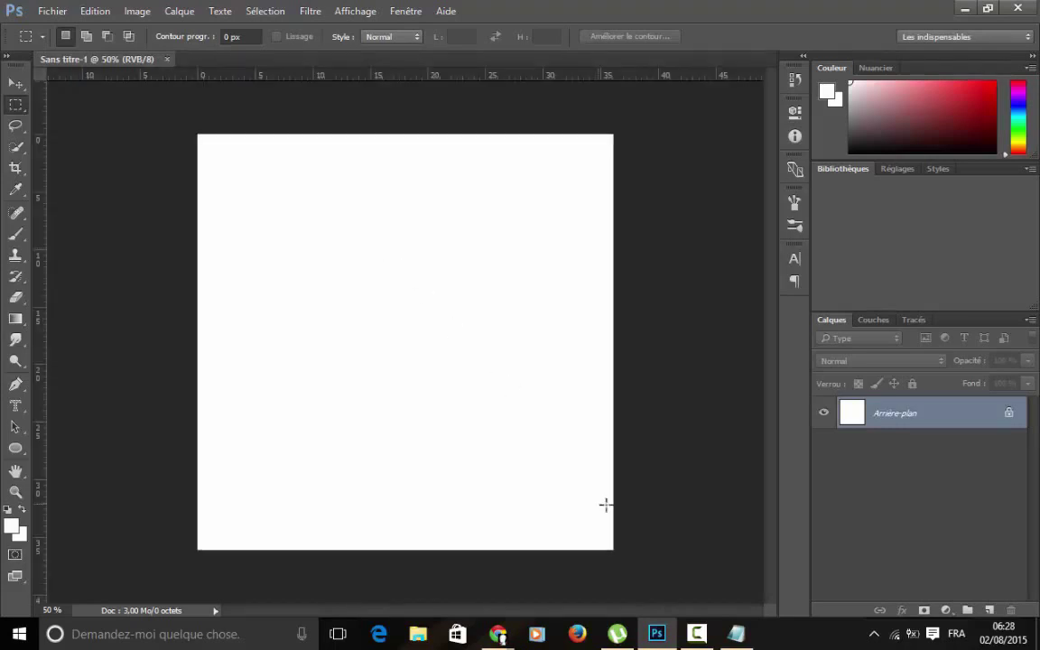
key("alt+Tab")
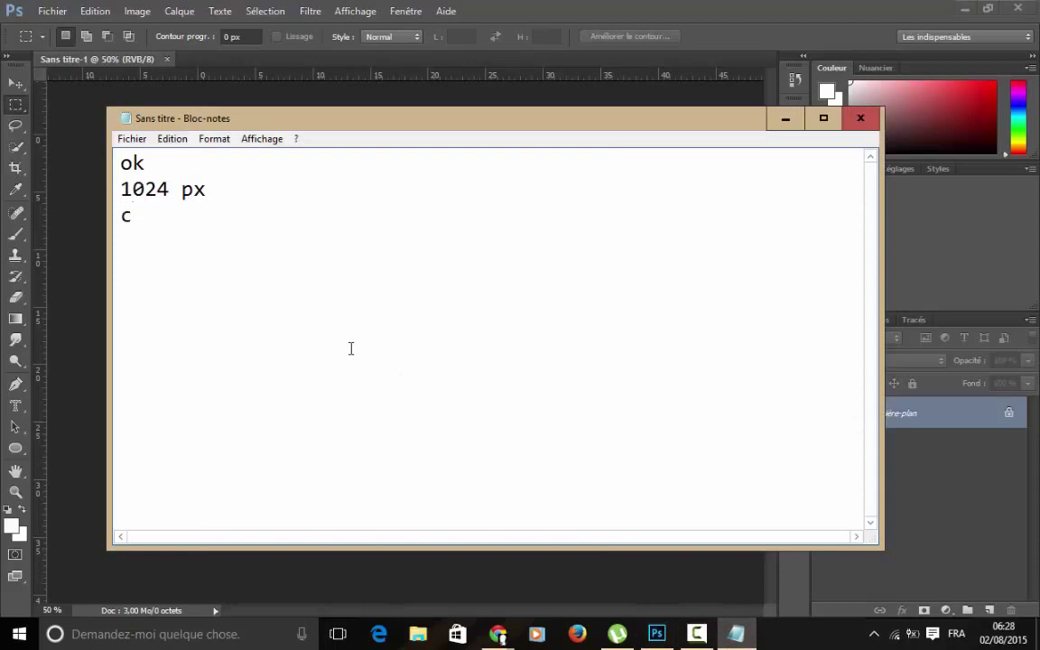
type("l ")
type("R")
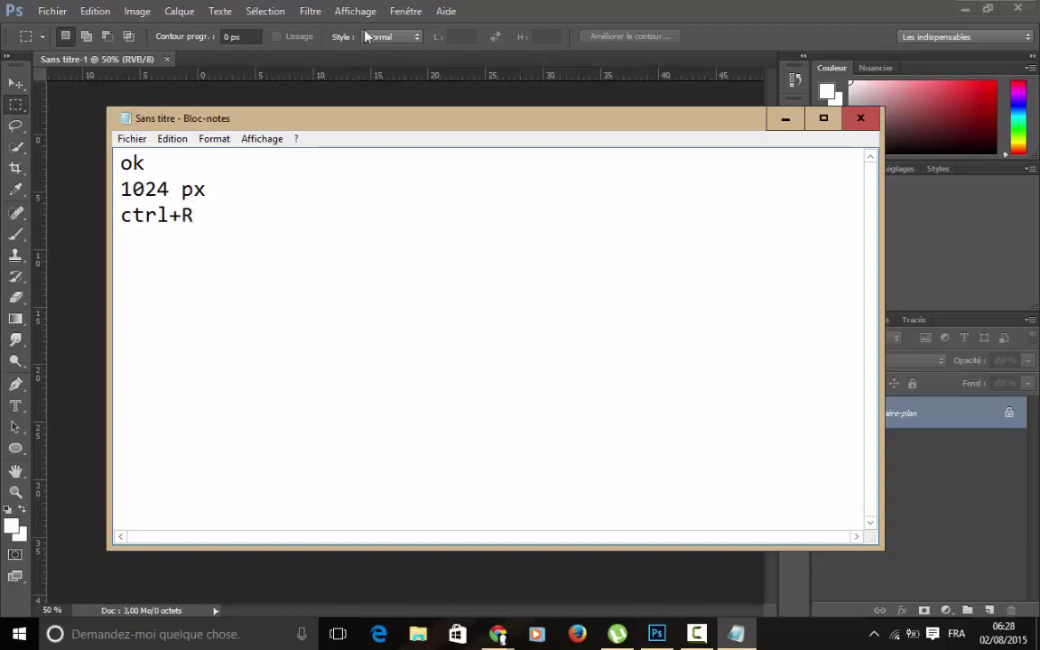
left_click(355, 65)
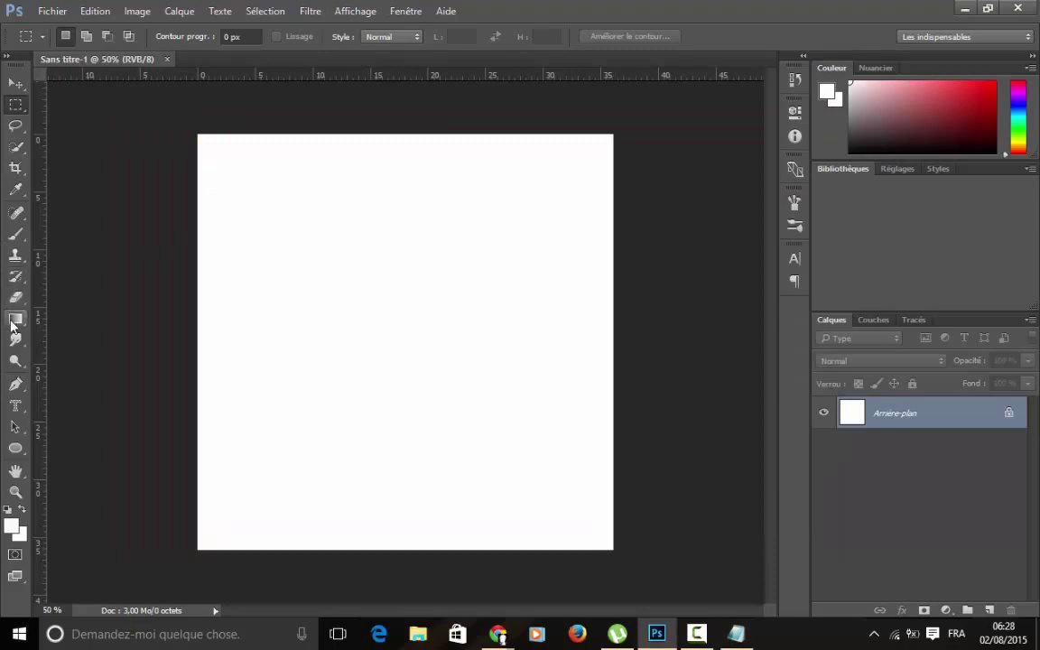
Choose the Gradient tool and edit the left stop colour in the Gradient Editor.
left_click(81, 316)
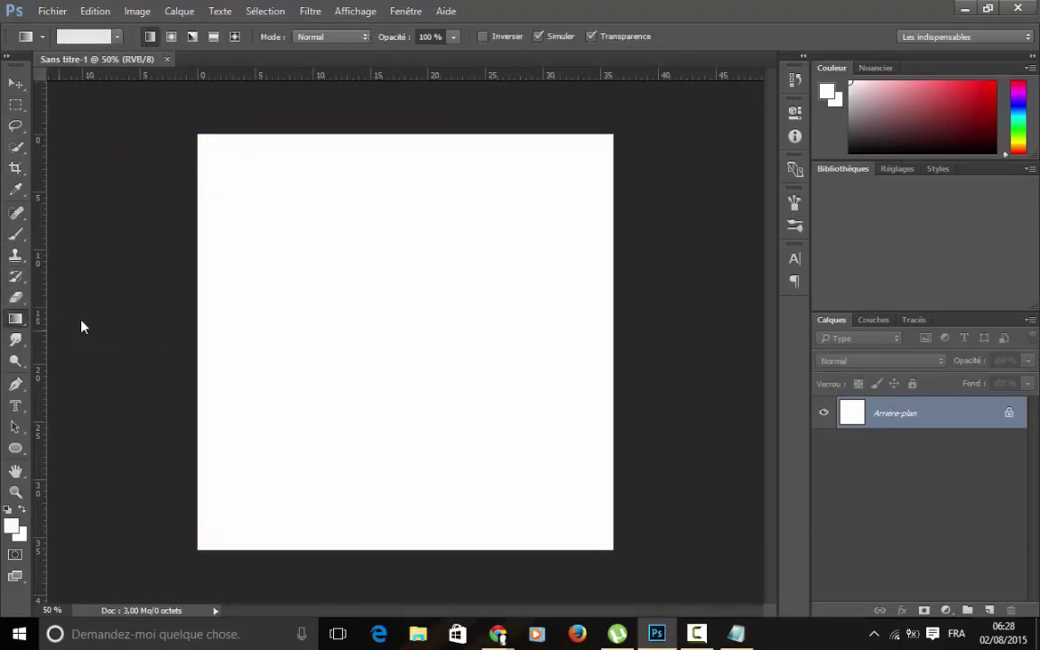
left_click(96, 38)
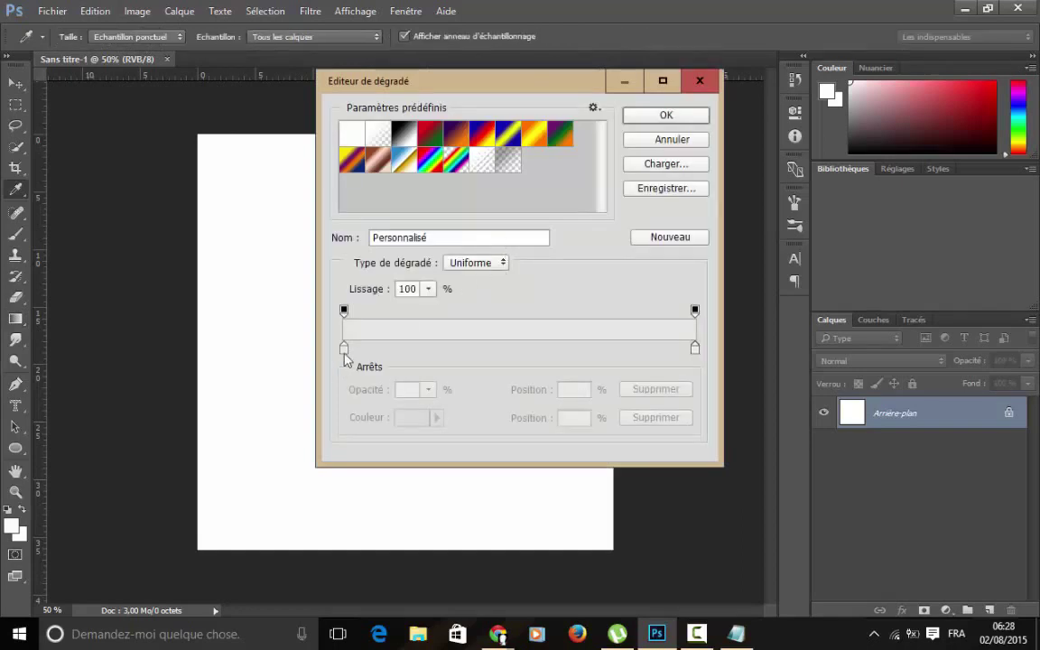
double_click(344, 349)
double_click(600, 390)
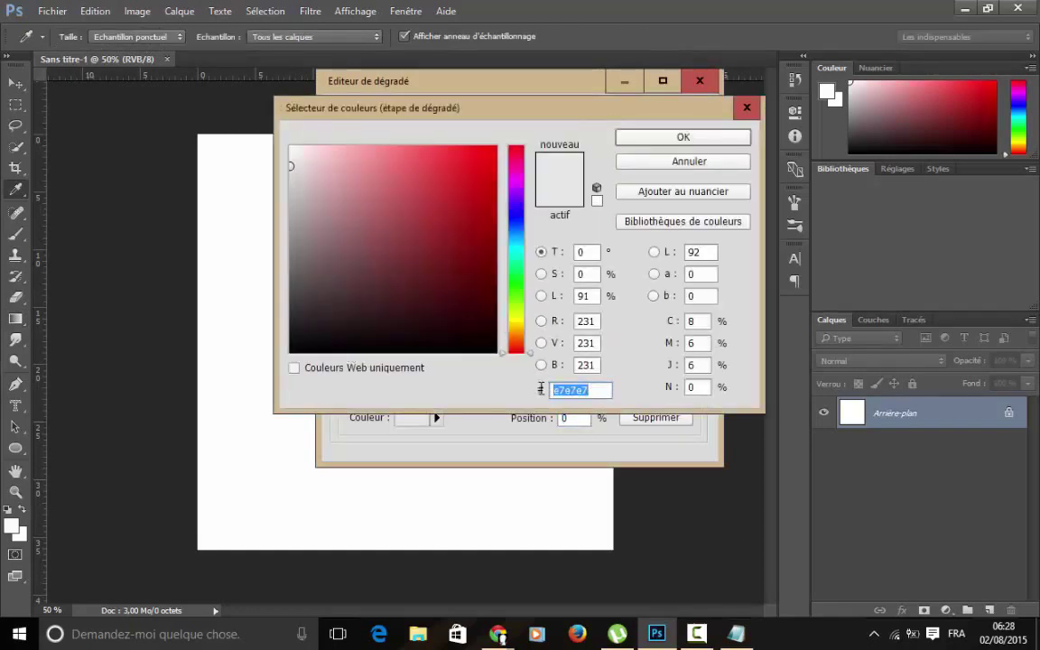
left_click(683, 137)
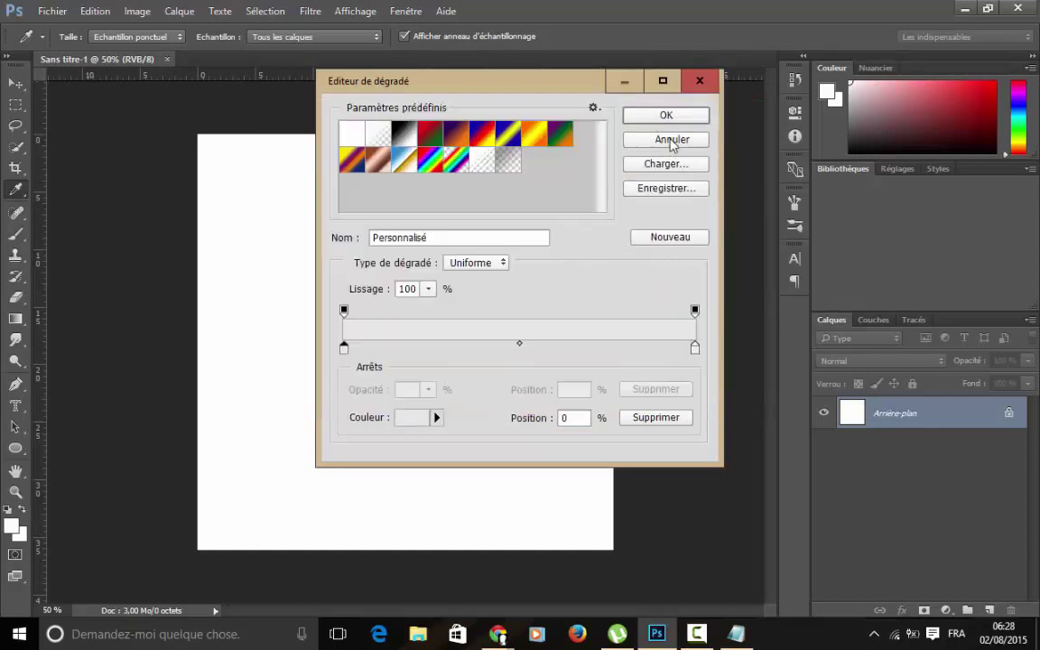
Set the right gradient stop's hex colour to eeeeee.
left_click(695, 349)
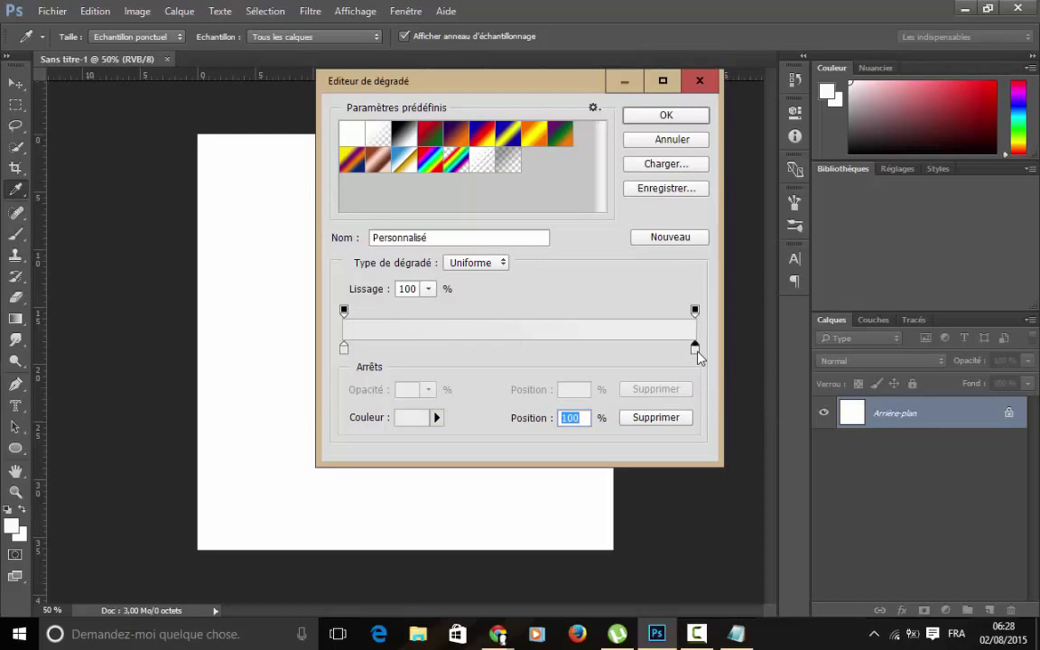
double_click(694, 349)
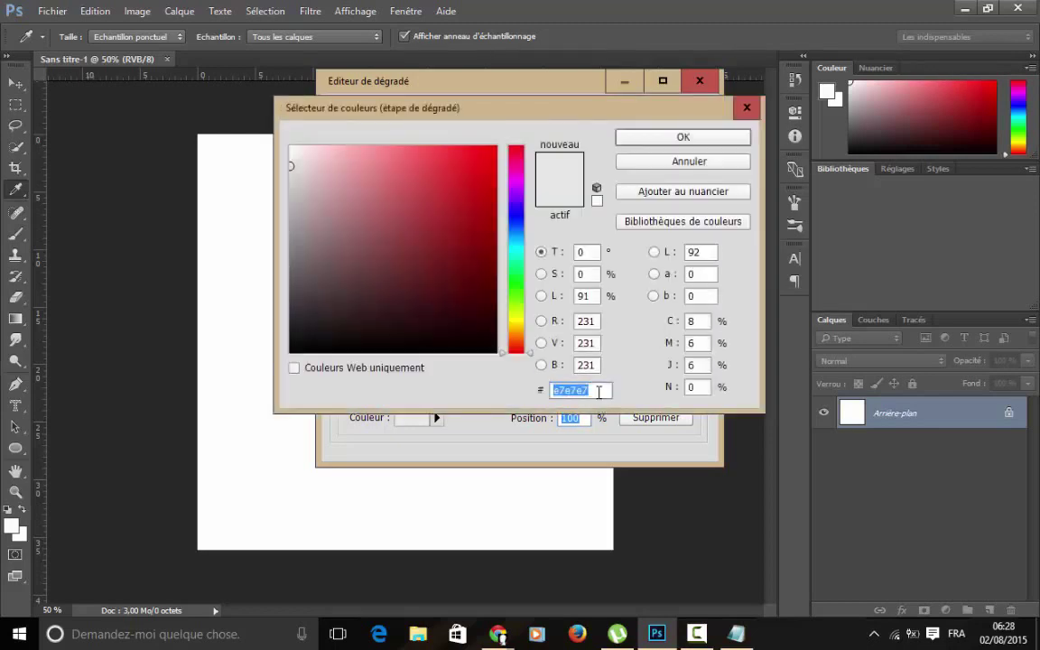
left_click(559, 390)
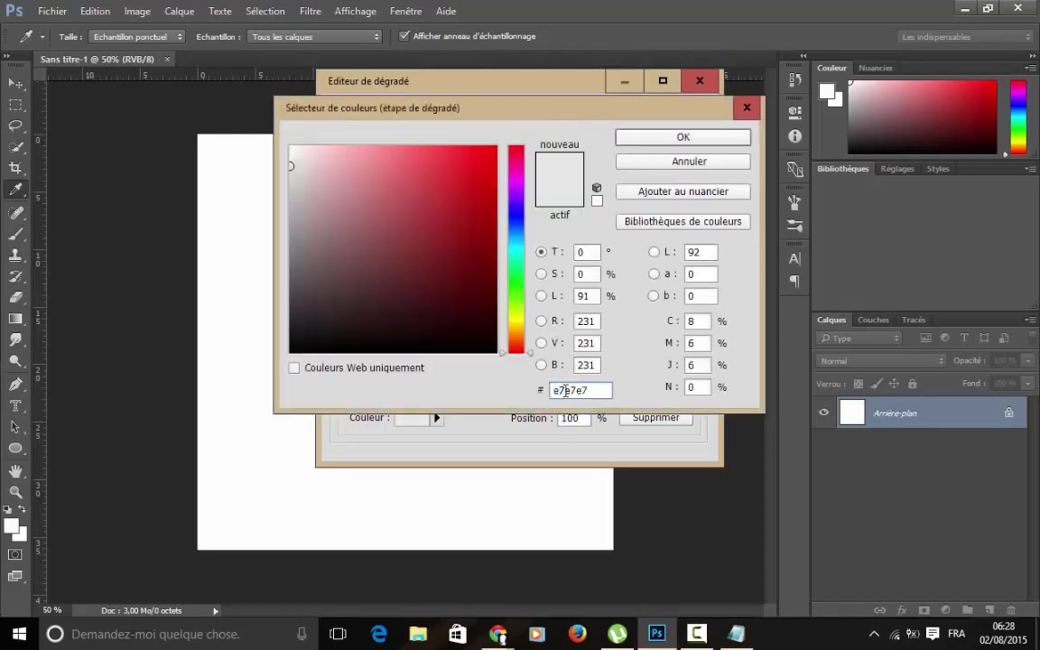
key("BackSpace")
type("ee")
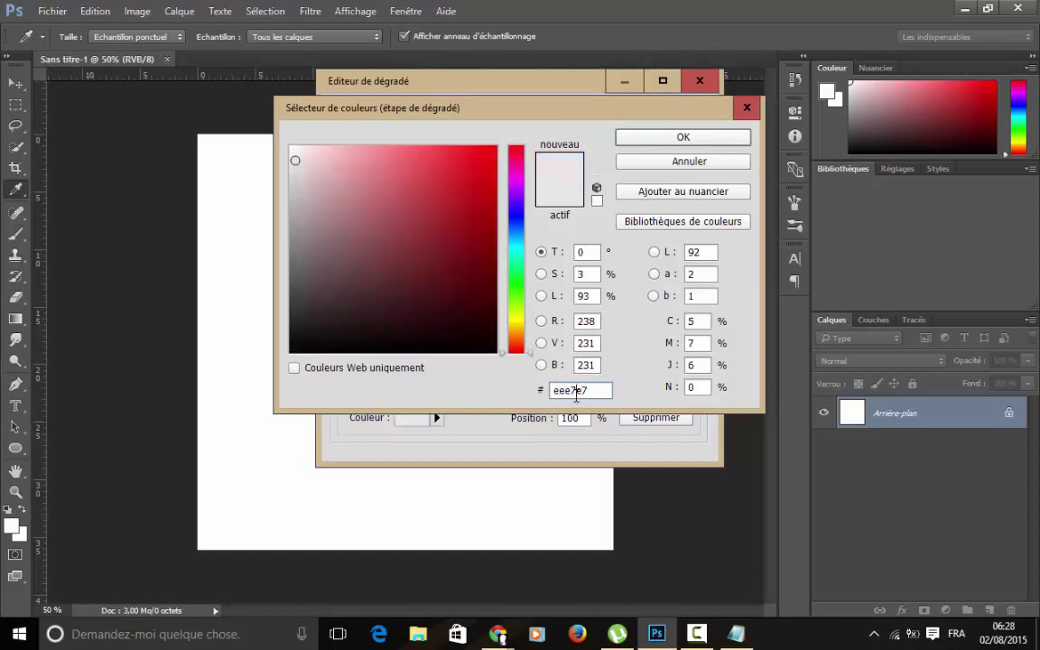
key("BackSpace")
type("ee")
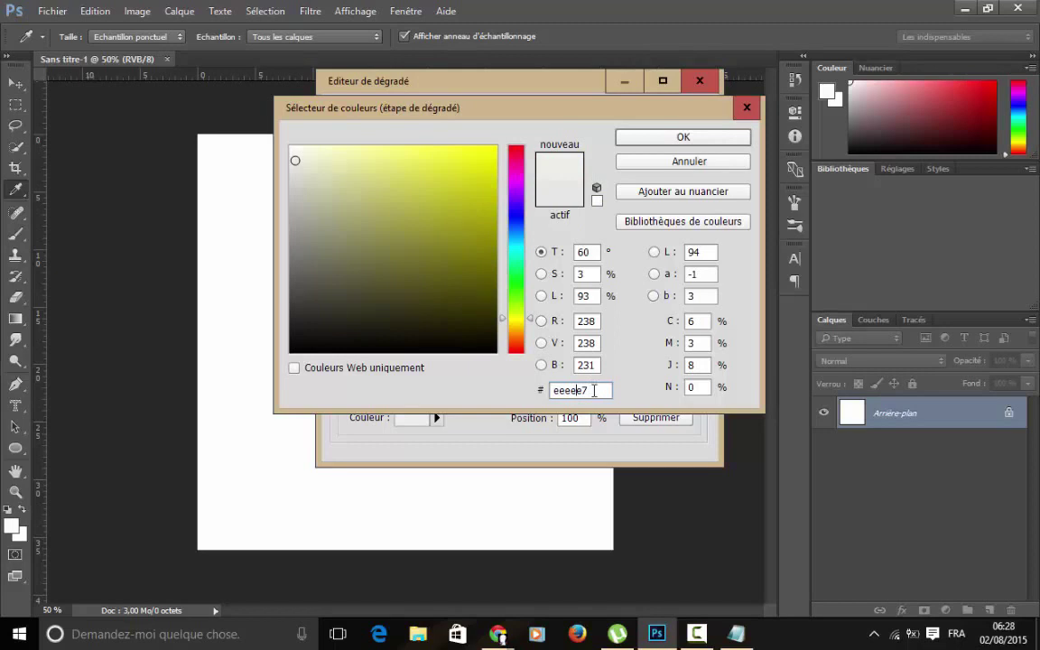
key("BackSpace")
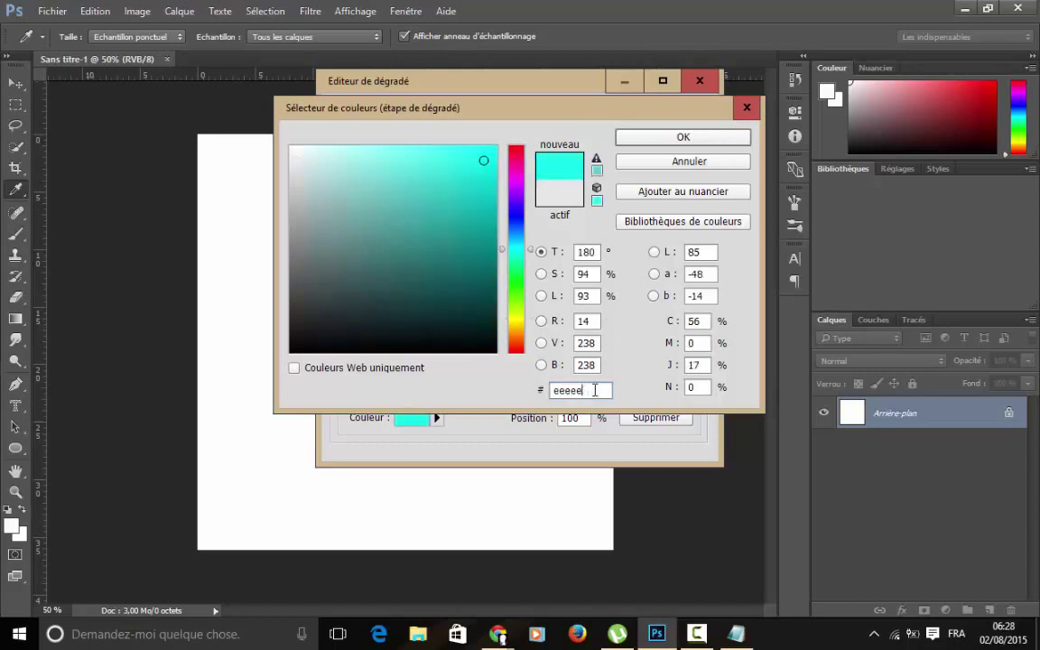
type("e")
key("Return")
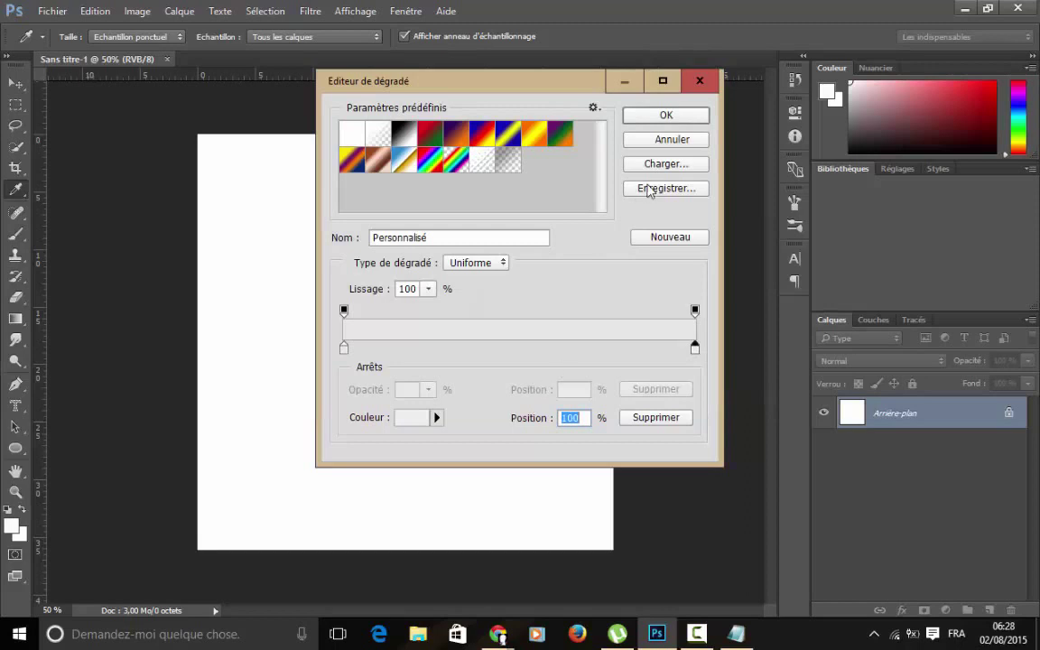
Confirm the gradient and drag it bottom to top to fill the canvas light grey.
left_click(695, 350)
double_click(694, 350)
left_click(667, 152)
left_click(668, 117)
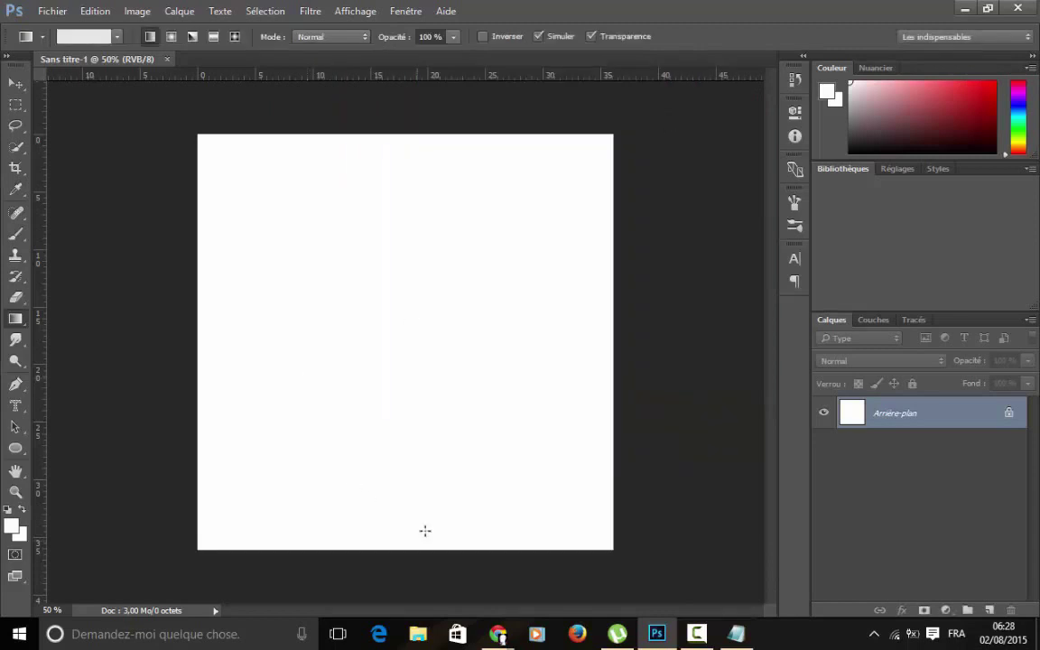
left_click_drag(420, 534, 328, 149)
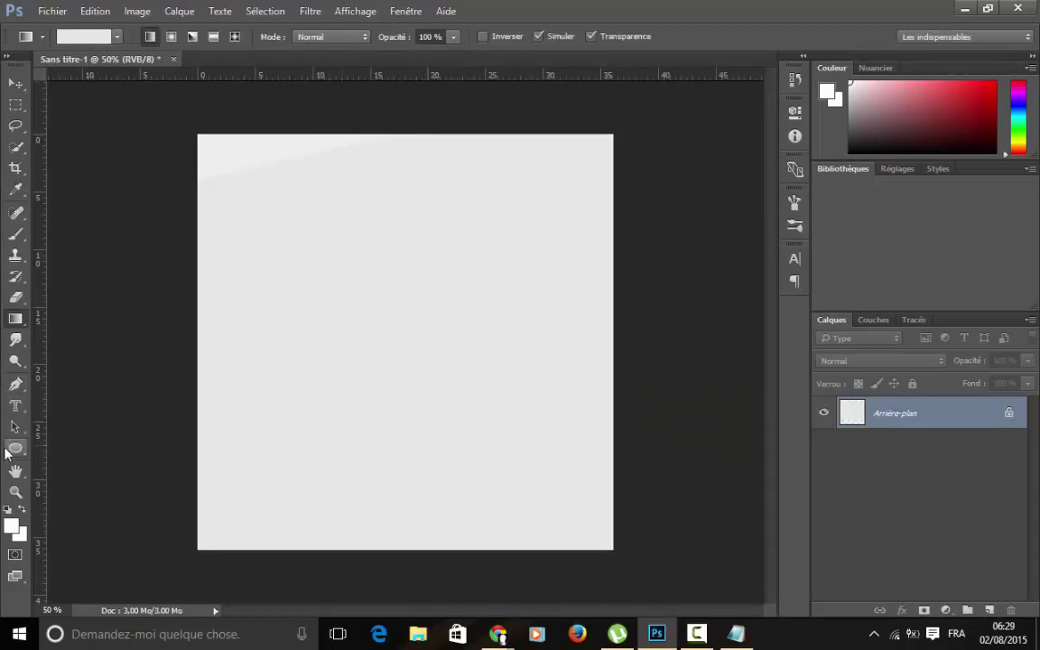
left_click_drag(15, 448, 52, 486)
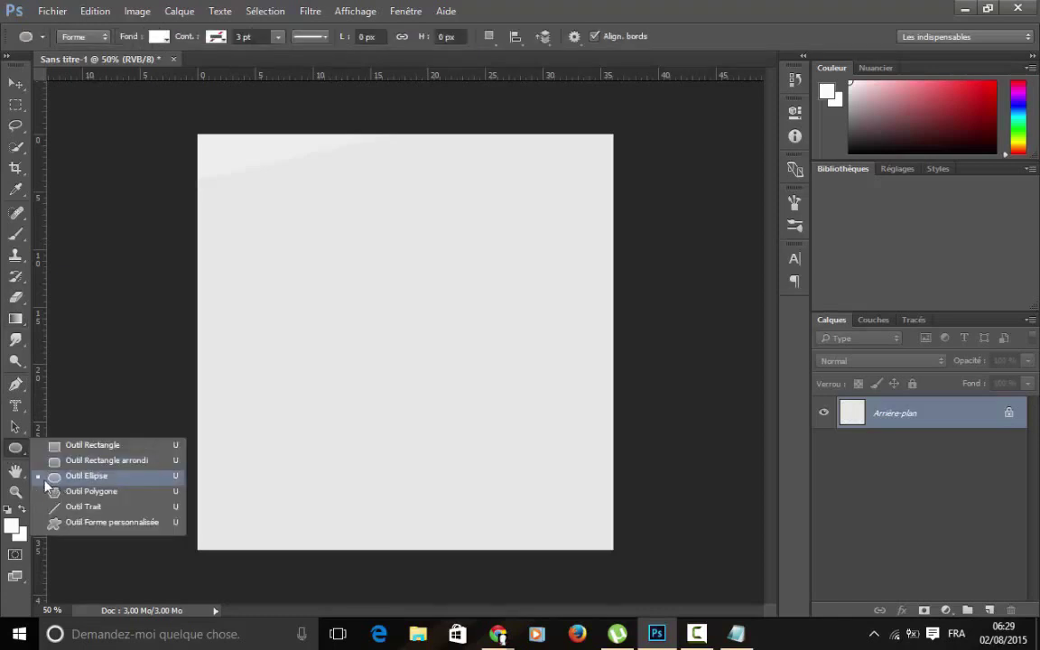
Drag guides from the top and left rulers to cross at the canvas centre, dismissing the Create Ellipse dialog.
left_click(45, 480)
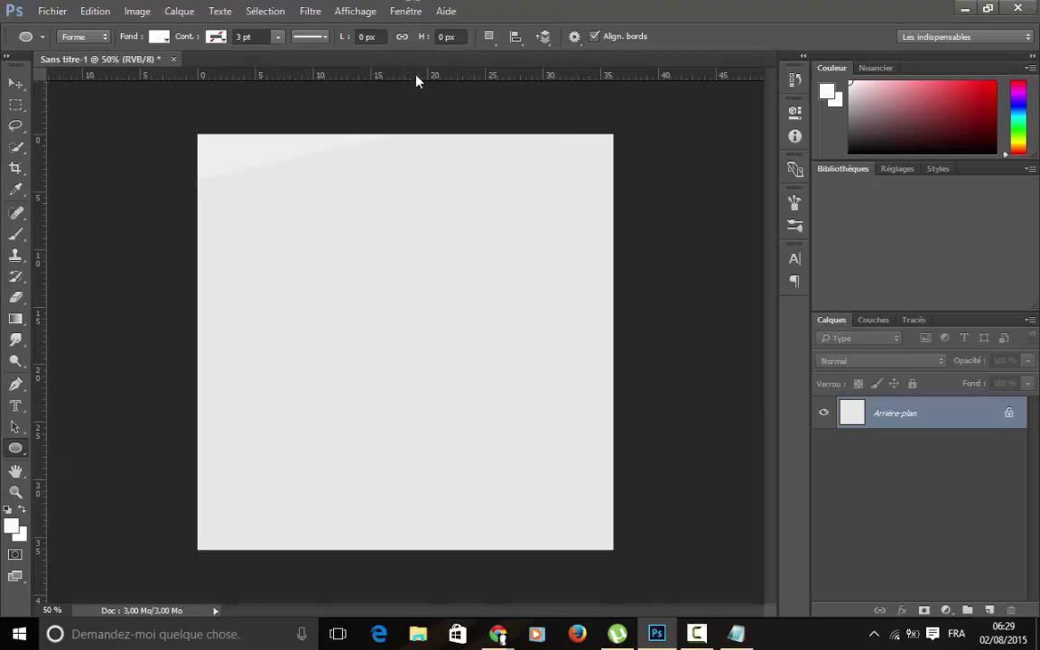
left_click_drag(418, 78, 412, 349)
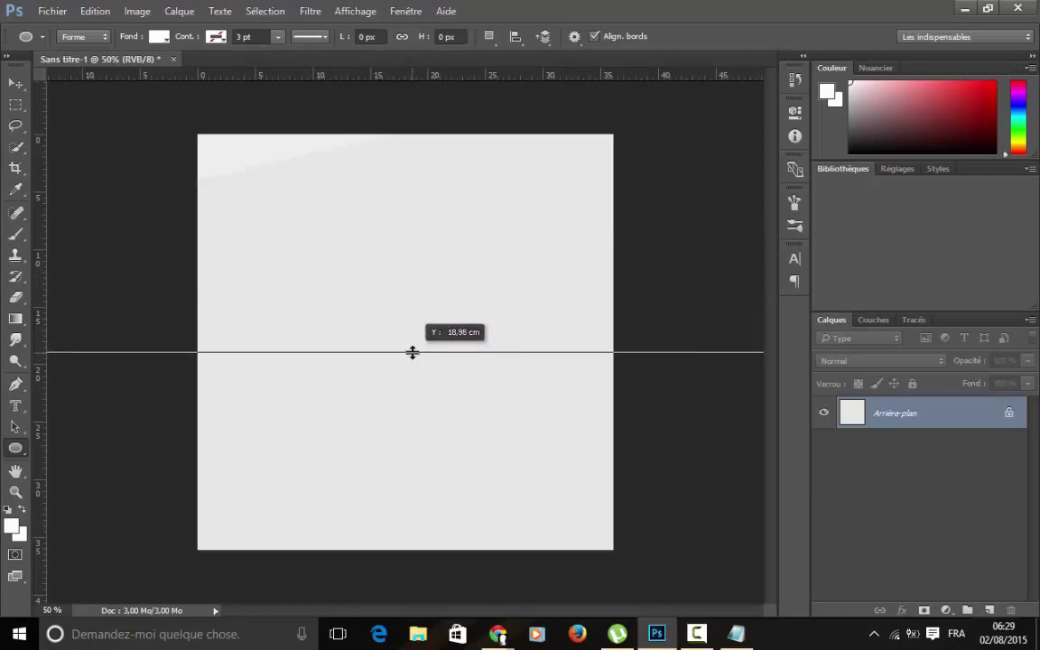
left_click_drag(413, 348, 413, 348)
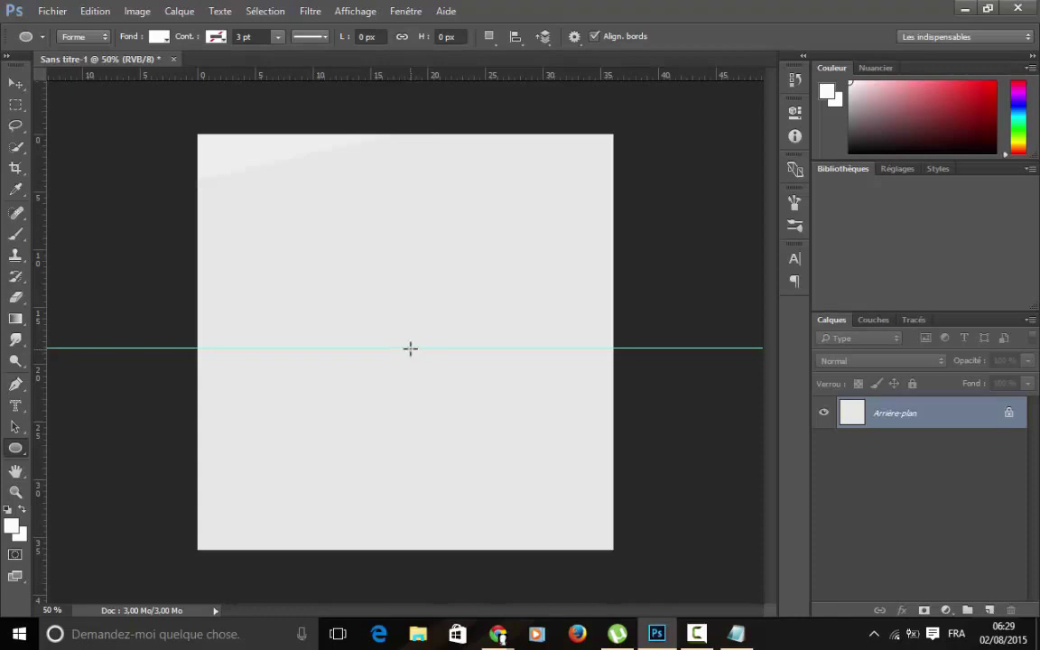
left_click(410, 348)
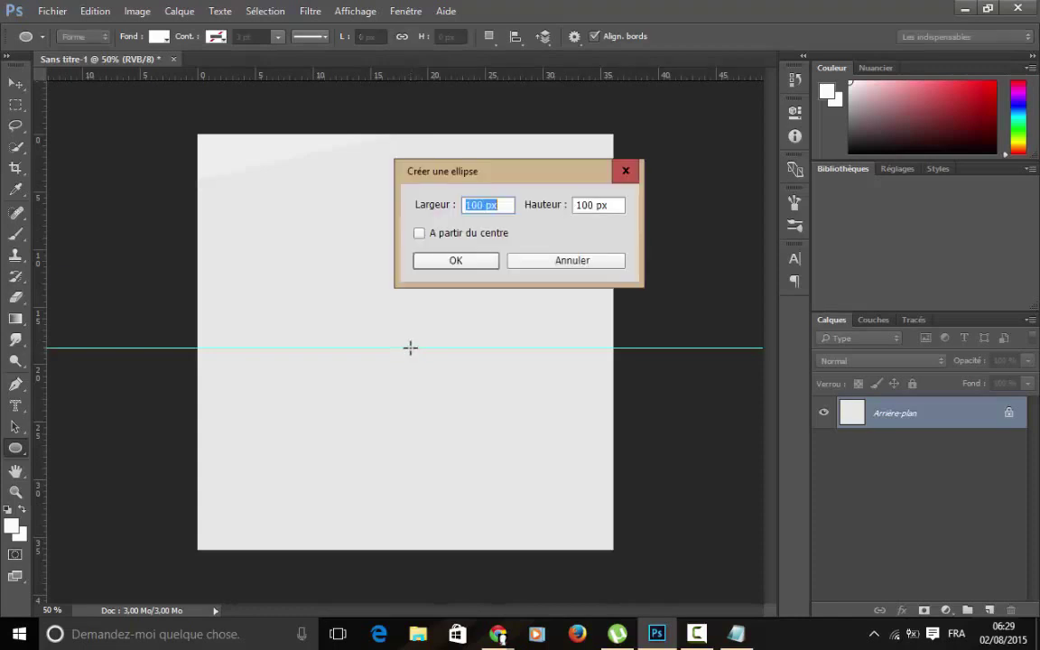
left_click(550, 262)
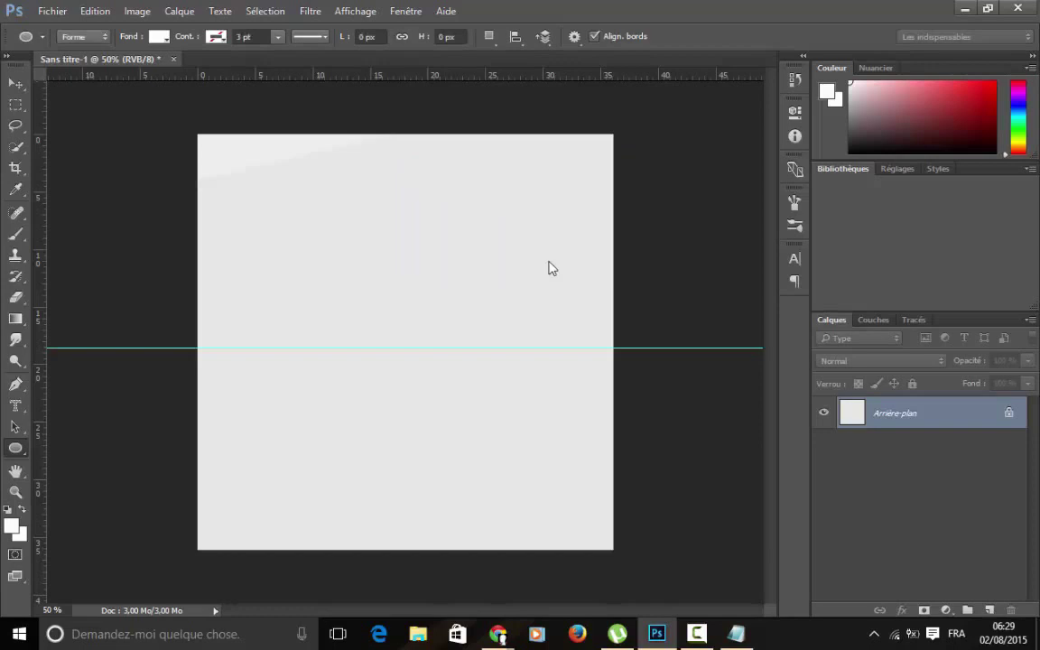
left_click(489, 343)
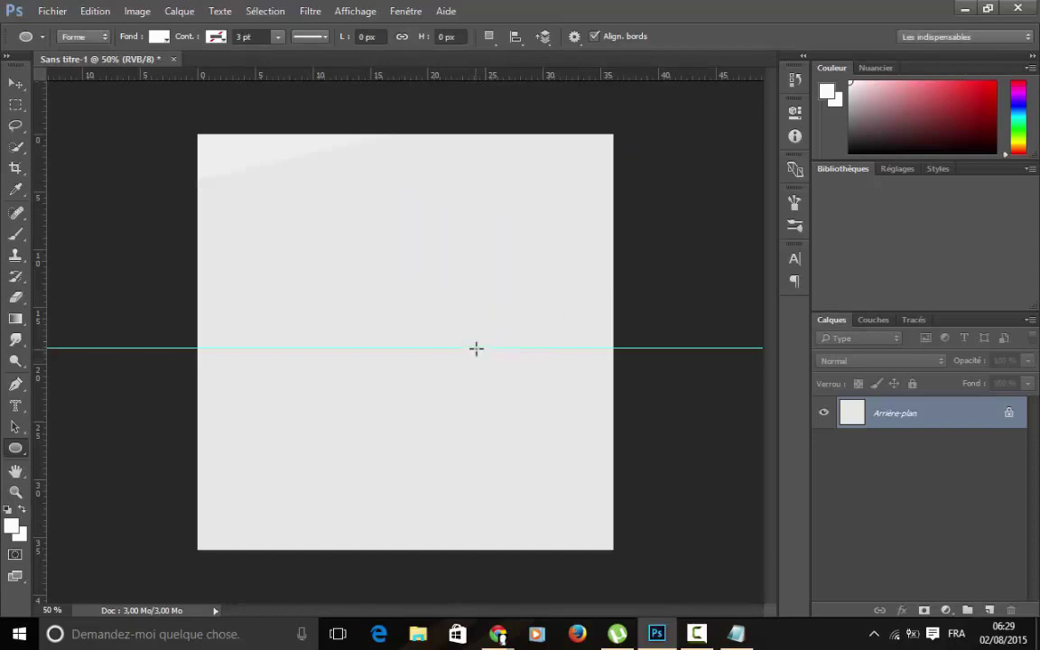
left_click_drag(477, 348, 477, 340)
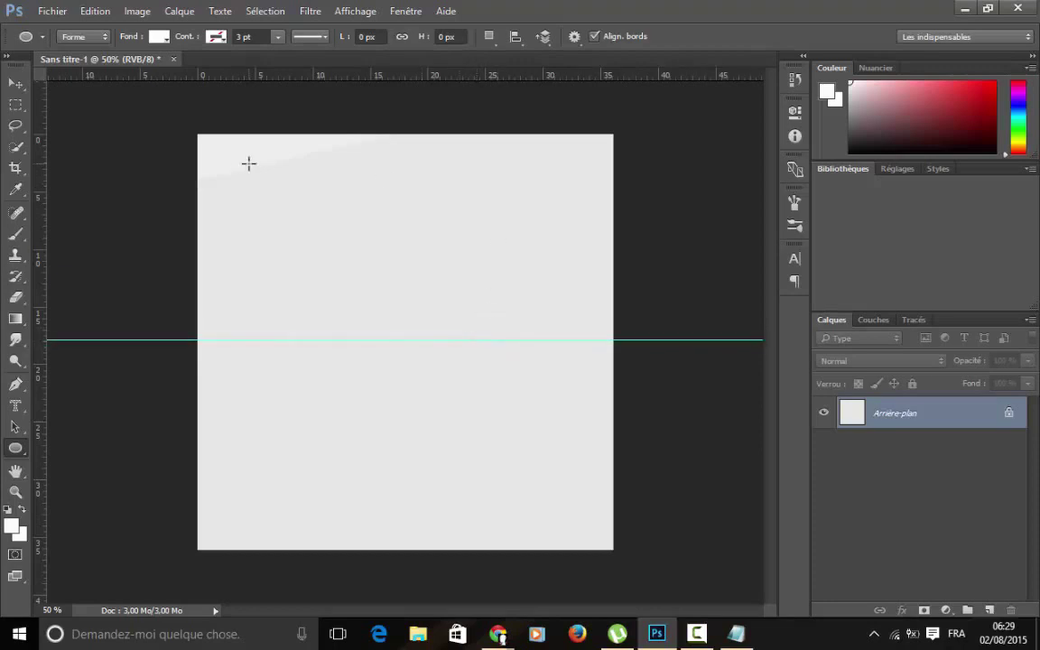
left_click_drag(38, 169, 405, 164)
mouse_move(498, 634)
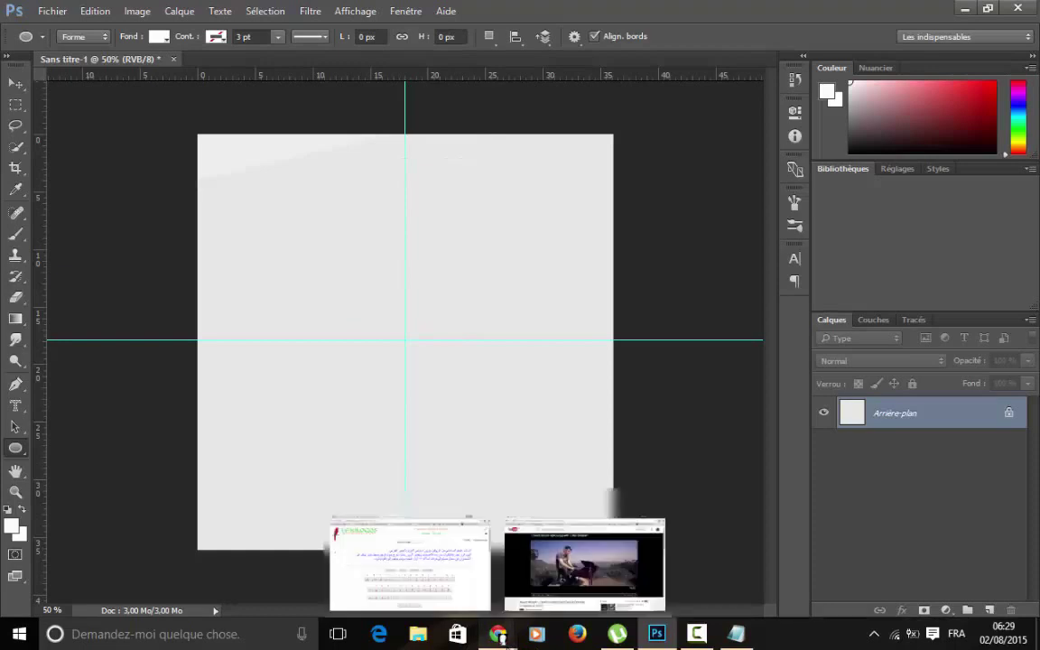
Add the Arabic line 'المسطرة ضروووورية جدا' in Lexilogos, then delete a stray character in Notepad.
left_click(432, 557)
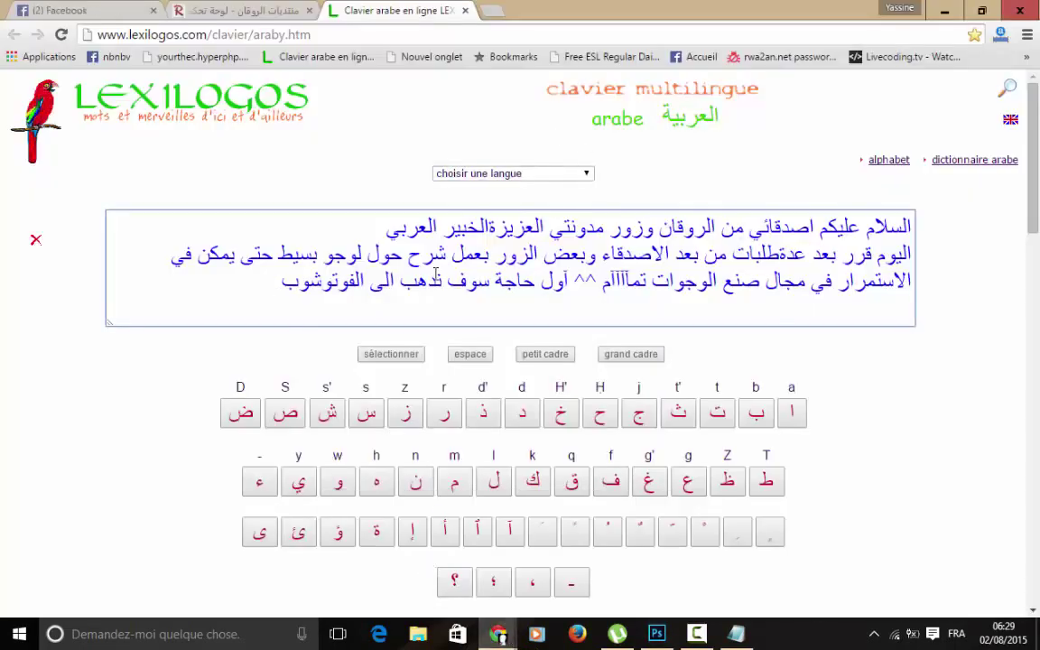
type("الم")
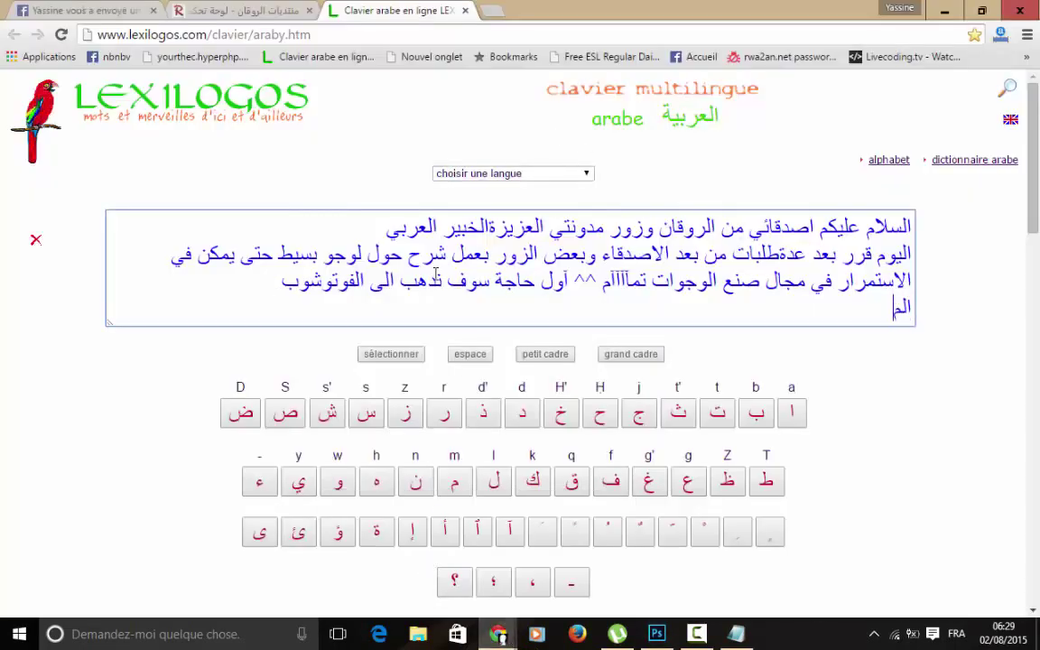
type("سطره")
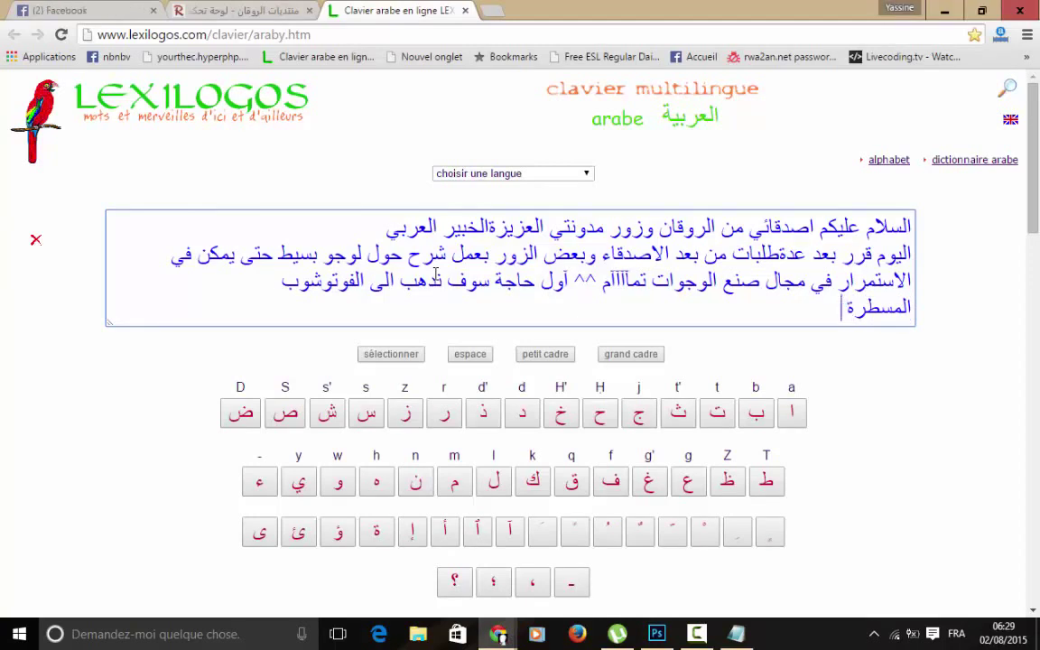
type(" ا")
type("ضرو")
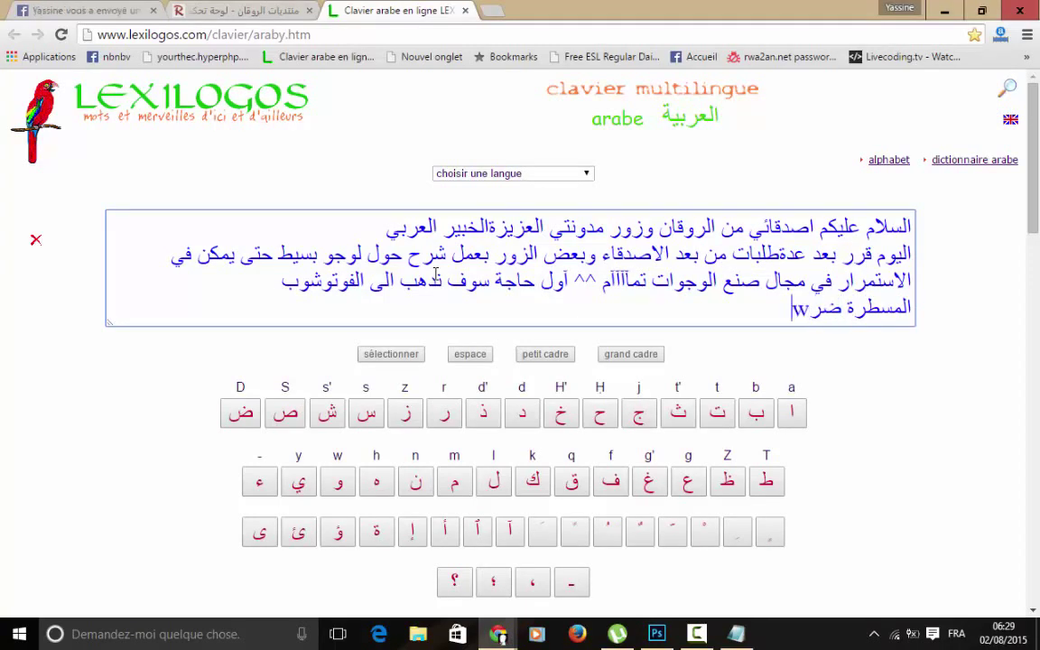
type("ووووو")
type("ريه")
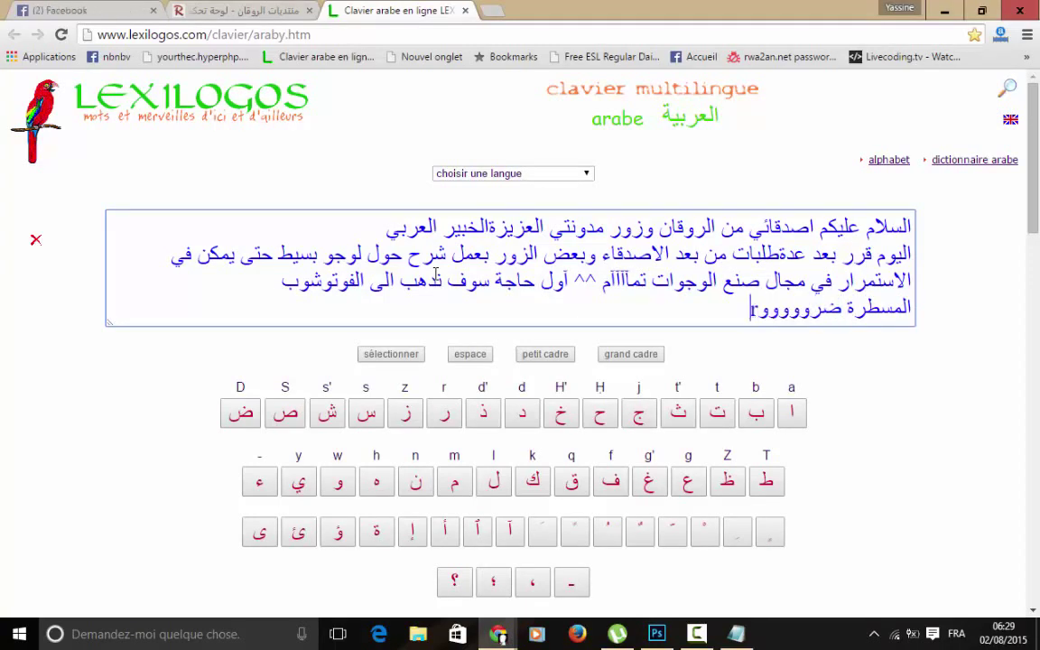
type(" جدا")
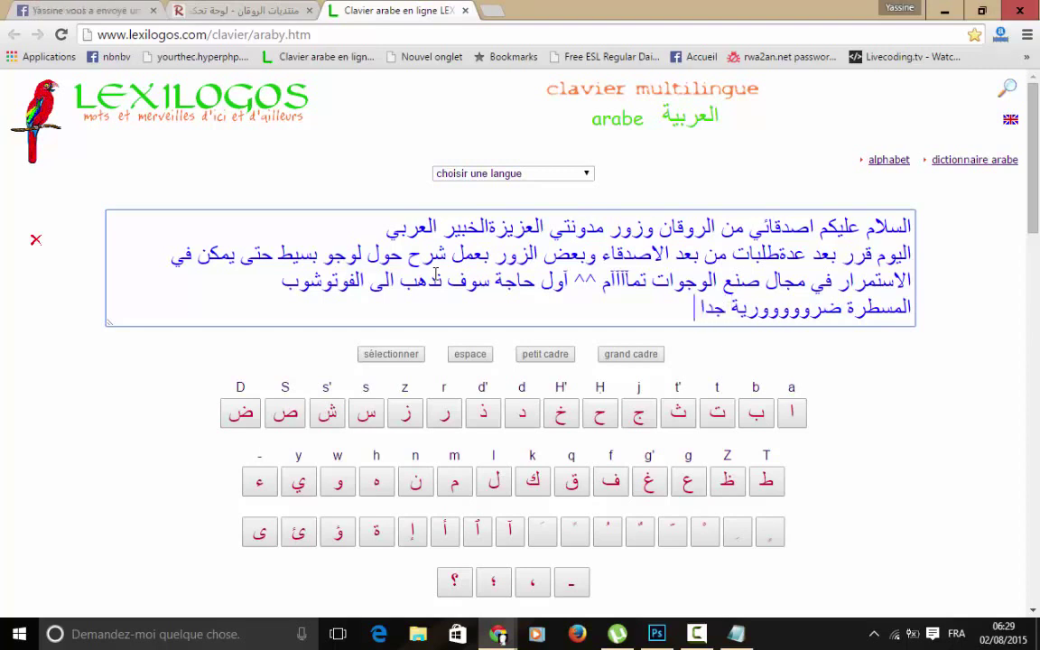
left_click(736, 634)
key("BackSpace")
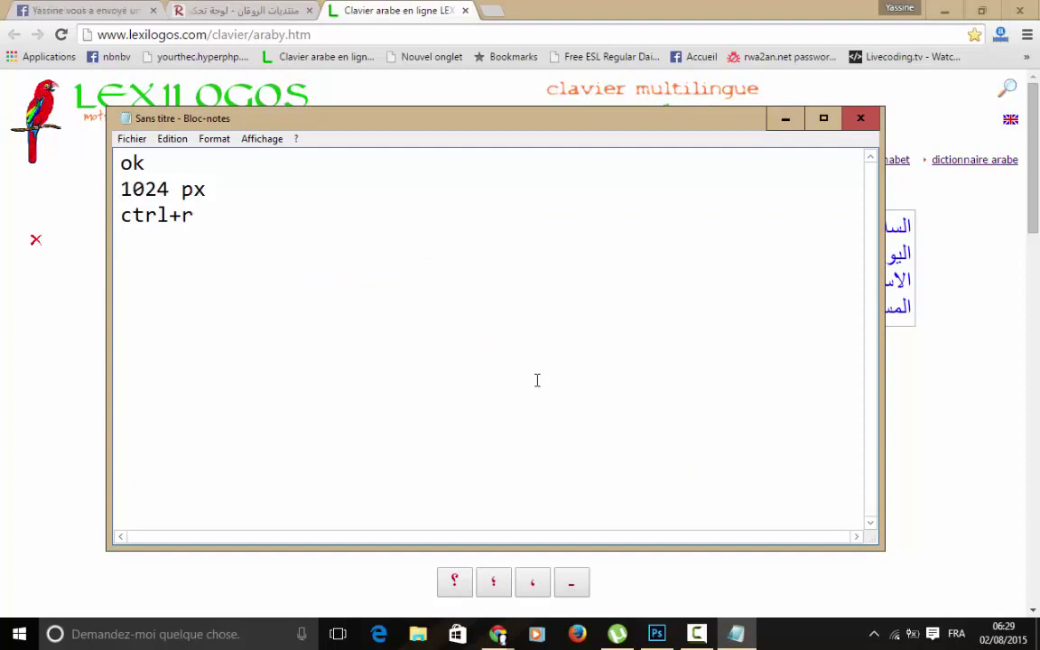
Add the note line 'click ALt' in Notepad and switch back to Photoshop.
type("click c")
type("trl")
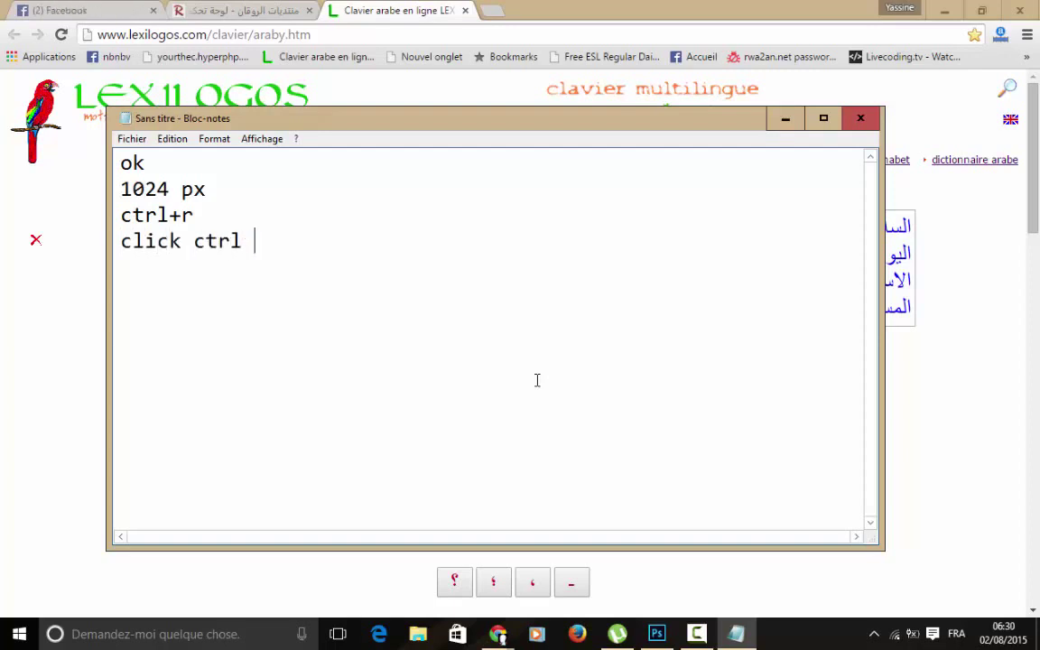
key("BackSpace")
key("BackSpace")
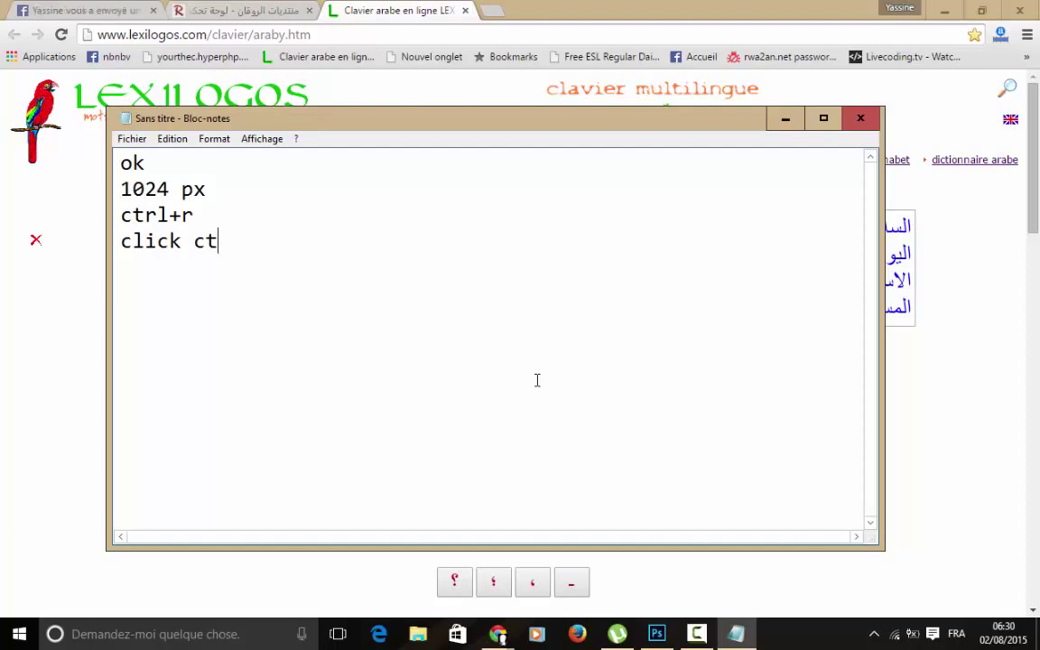
key("BackSpace")
key("BackSpace")
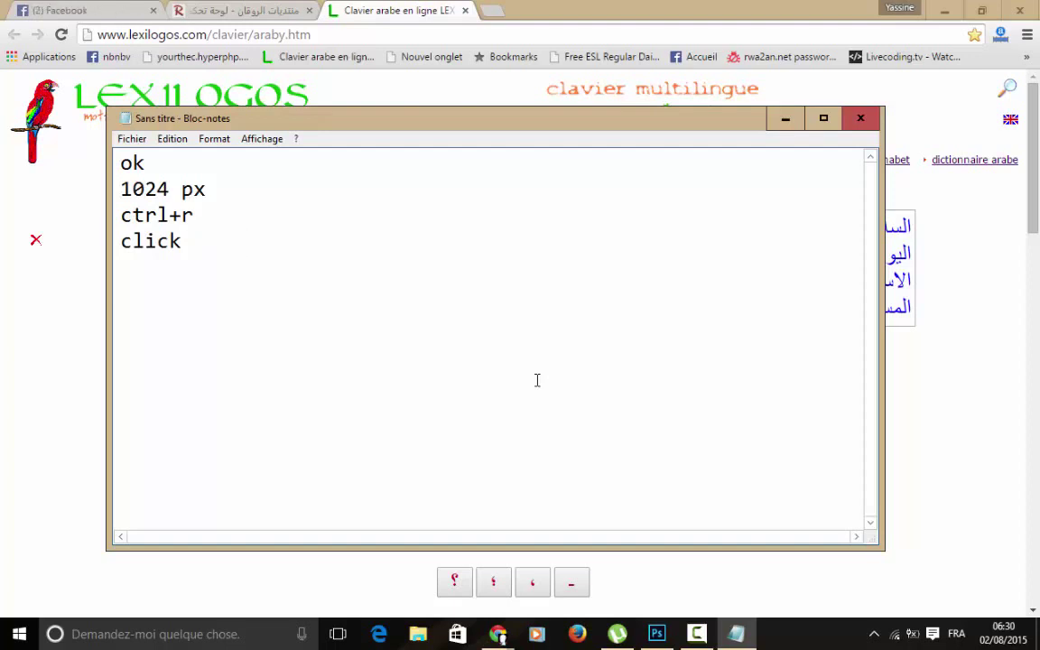
type(" ALt")
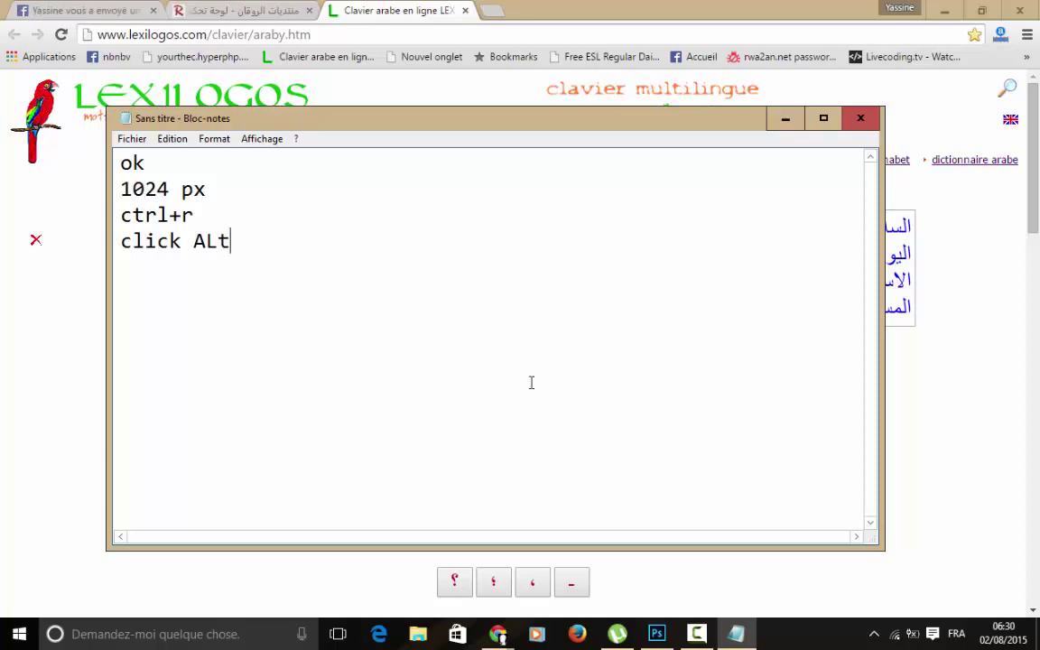
key("alt+Tab")
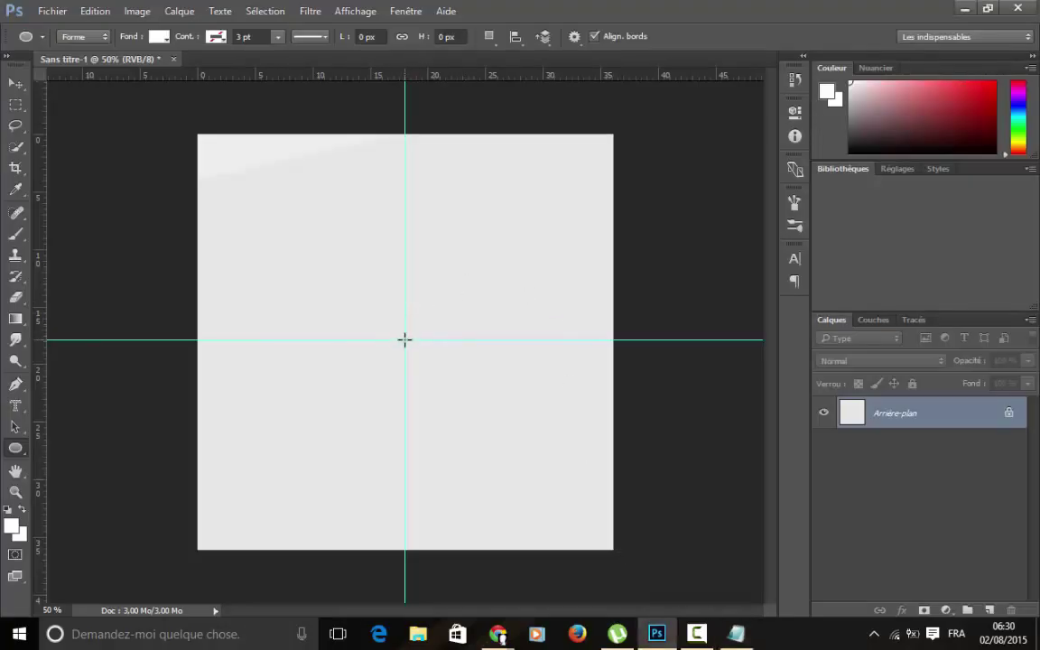
Draw a 968 × 960 px circle centred on the guide crossing and fill it dark grey.
mouse_move(409, 335)
left_mouse_down()
mouse_move(497, 274)
mouse_move(578, 149)
mouse_move(593, 162)
mouse_move(601, 146)
left_mouse_up()
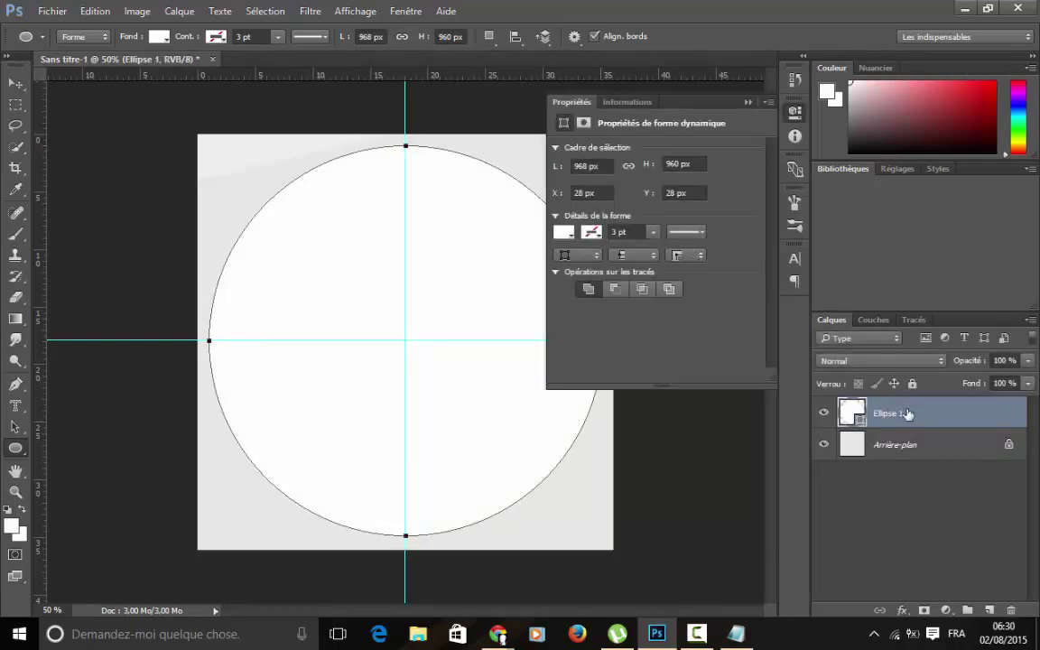
left_click(795, 113)
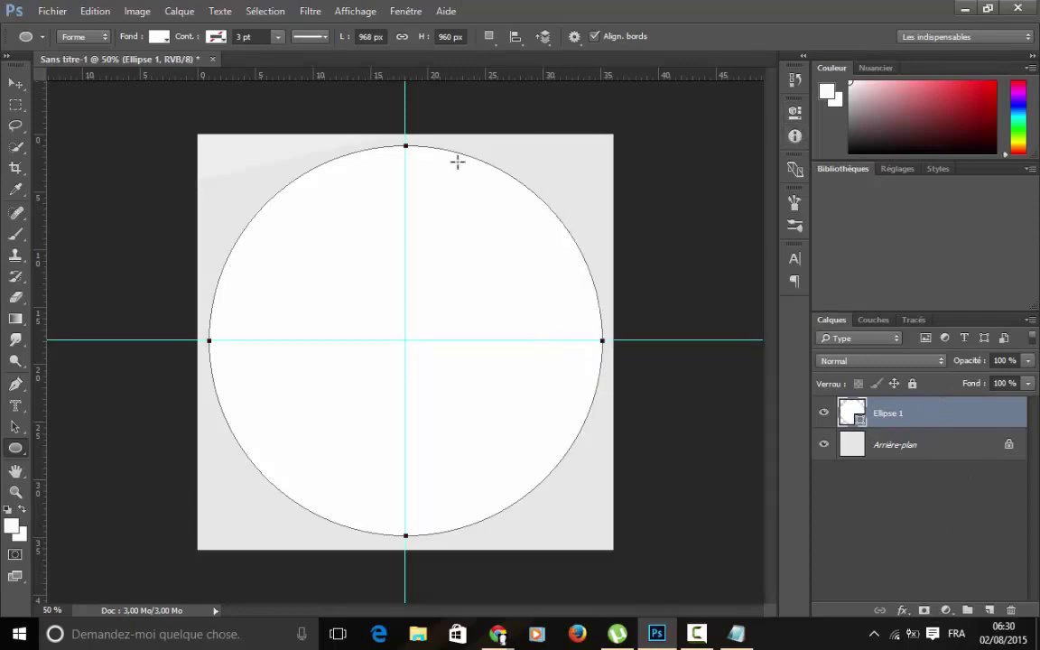
left_click(168, 36)
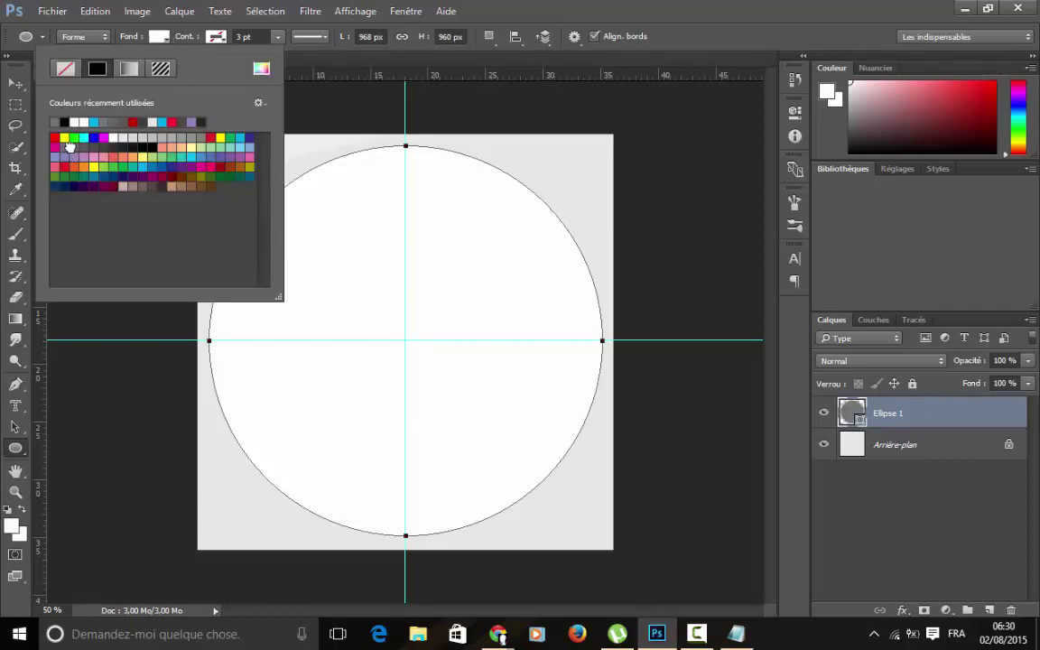
left_click(84, 146)
left_click(95, 146)
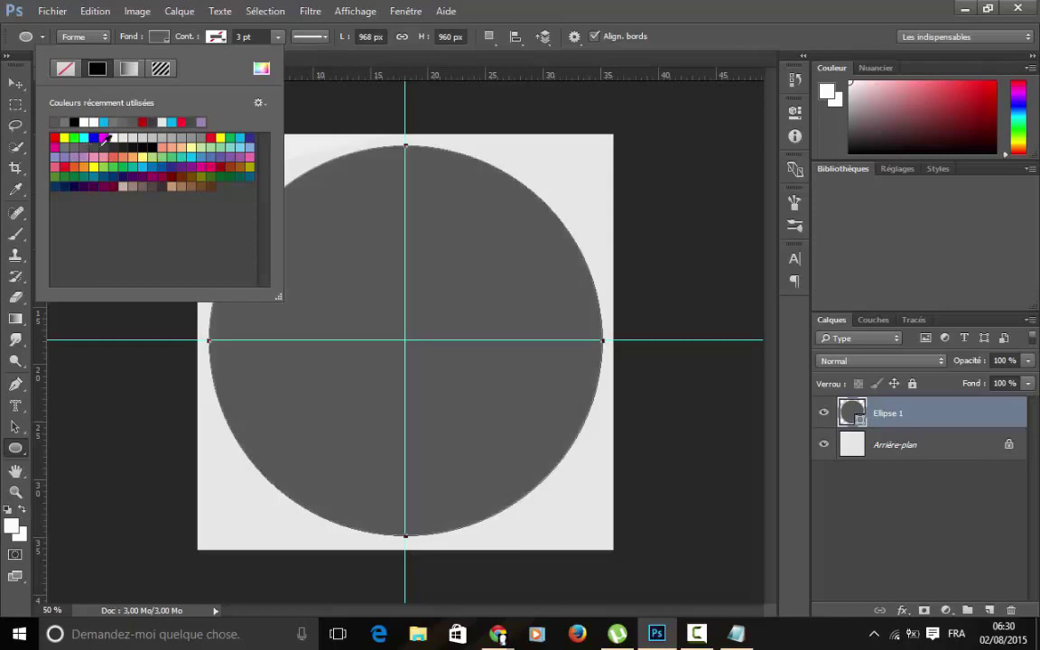
left_click(135, 31)
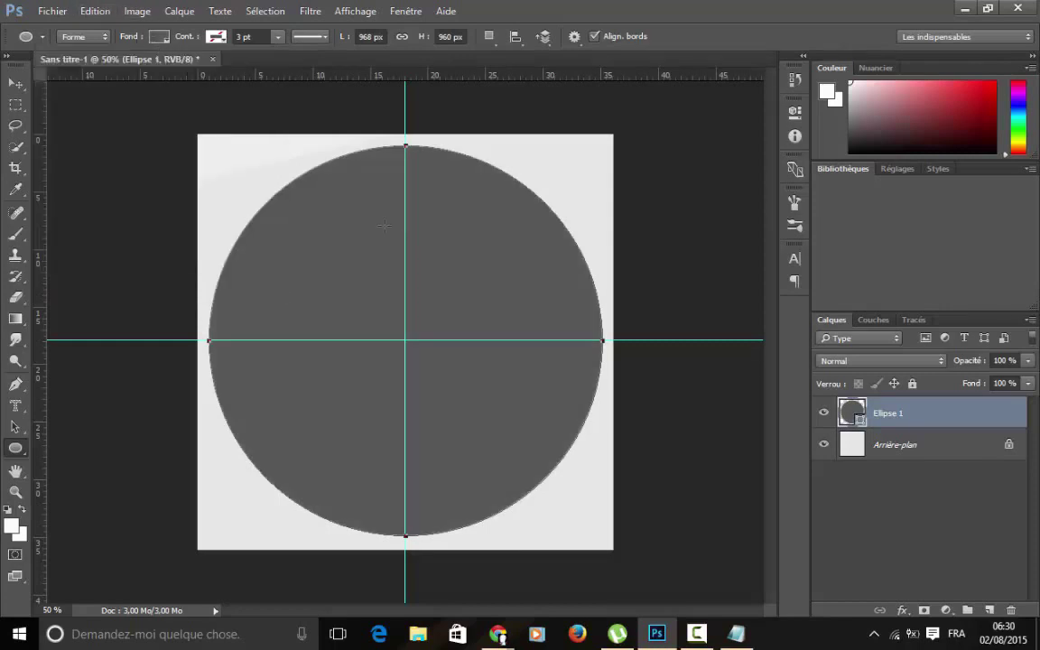
Duplicate Ellipse 1, try Soustraire la forme avant, and undo the subtraction that emptied it.
left_click_drag(934, 422, 991, 611)
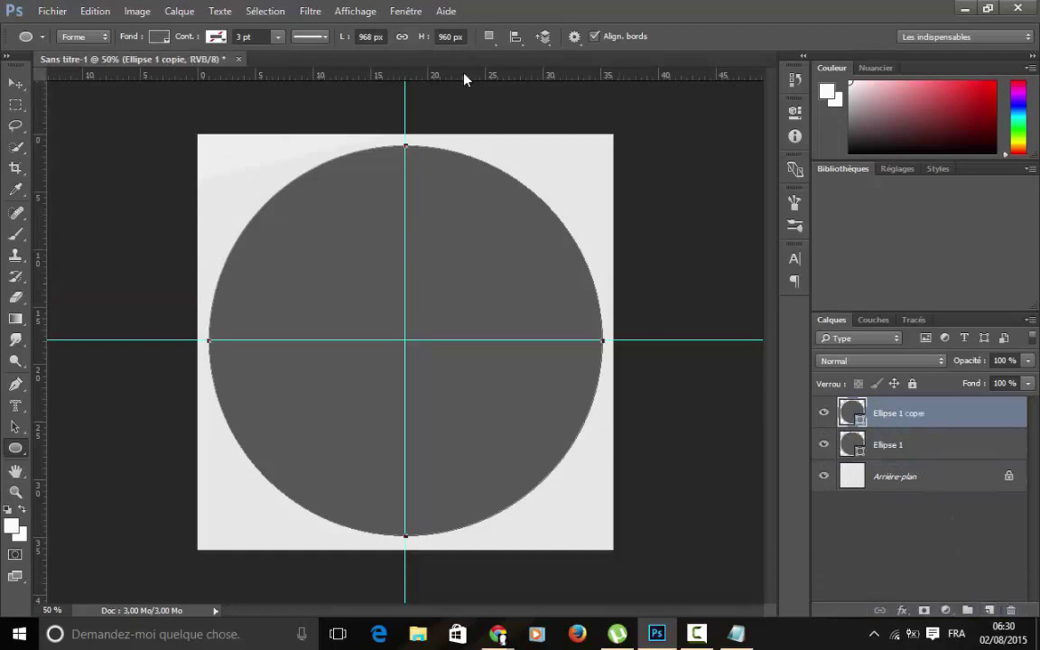
left_click(499, 45)
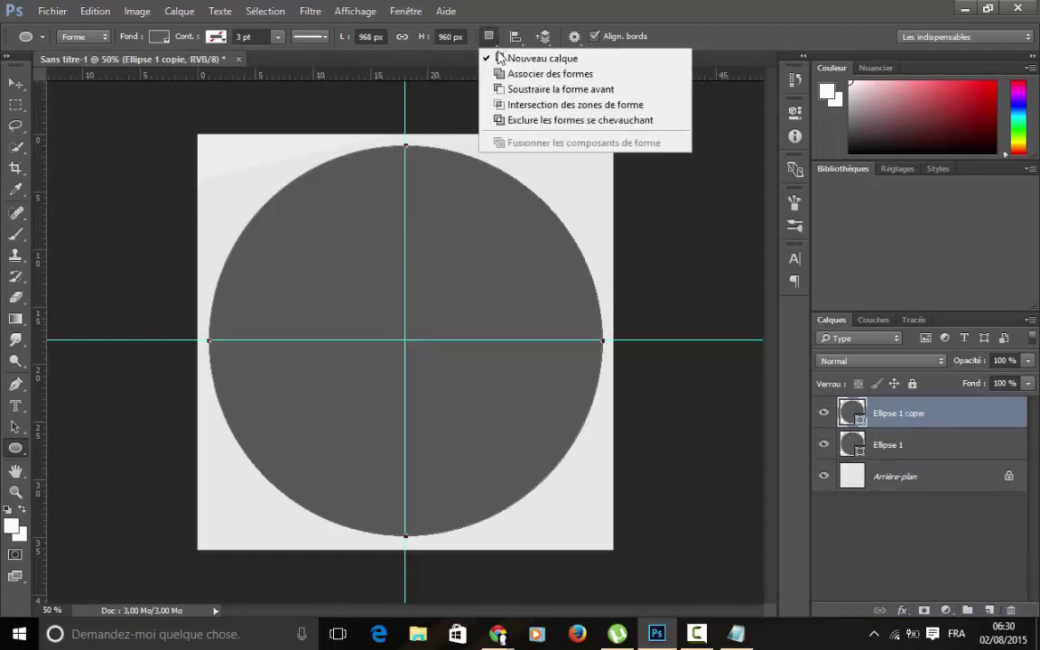
left_click(499, 98)
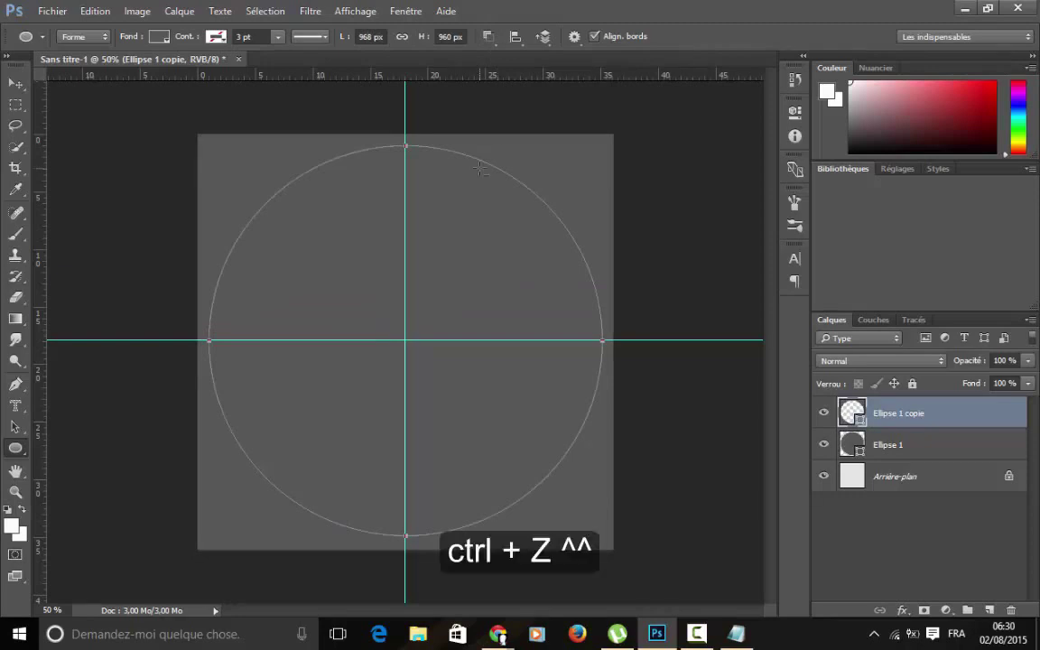
key("ctrl+z")
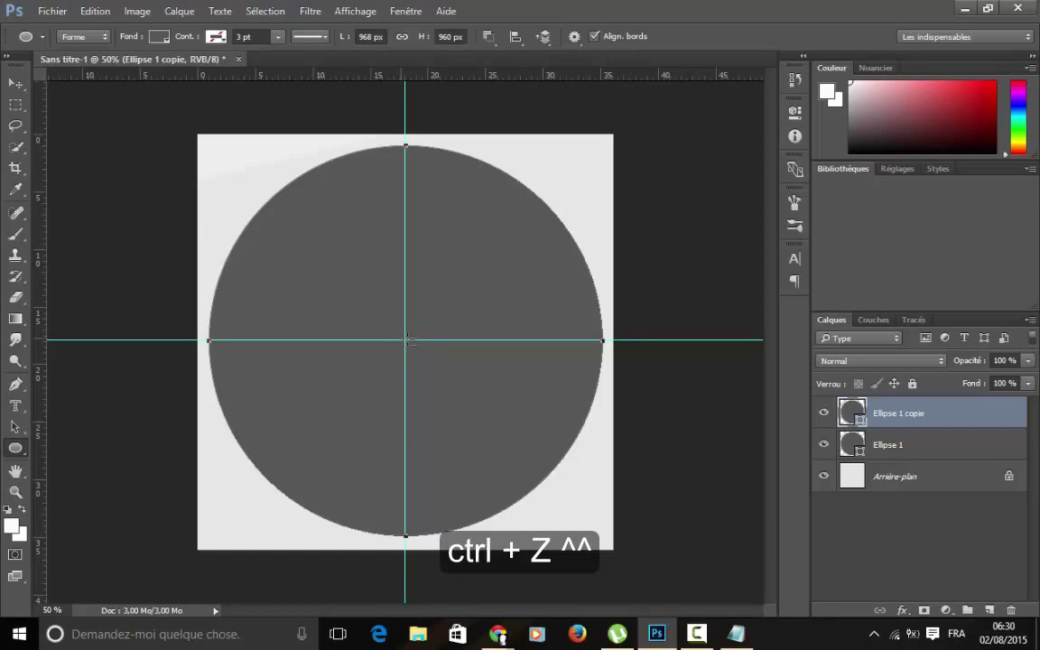
Draw an 860 × 860 px inner circle centred on the guides and fill it lighter grey.
mouse_move(408, 338)
left_mouse_down()
mouse_move(479, 137)
mouse_move(592, 167)
mouse_move(581, 166)
left_mouse_up()
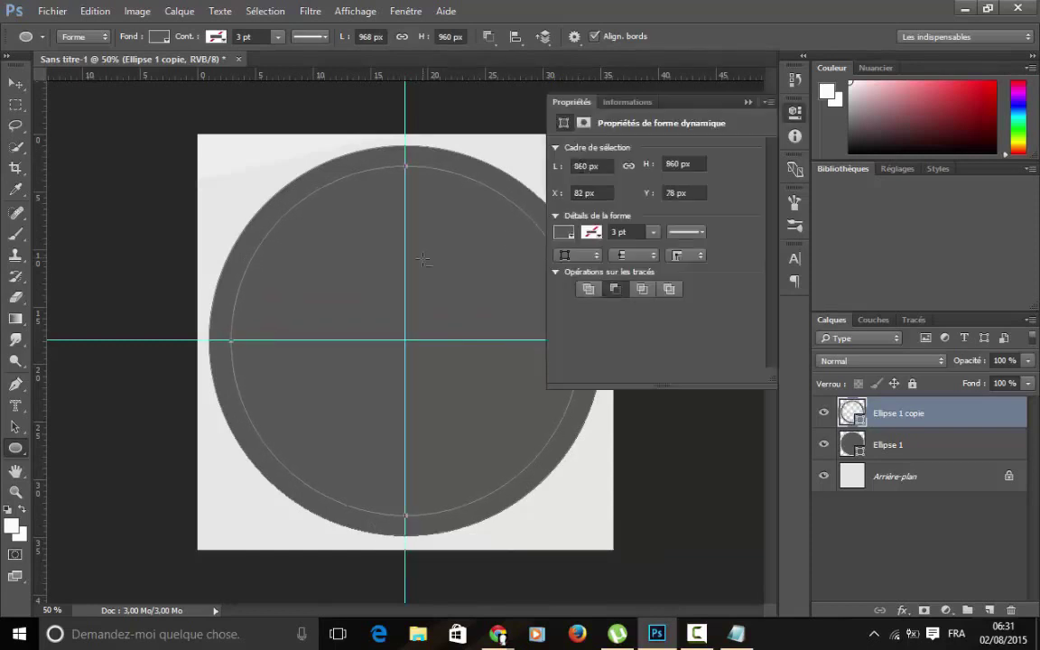
left_click(165, 40)
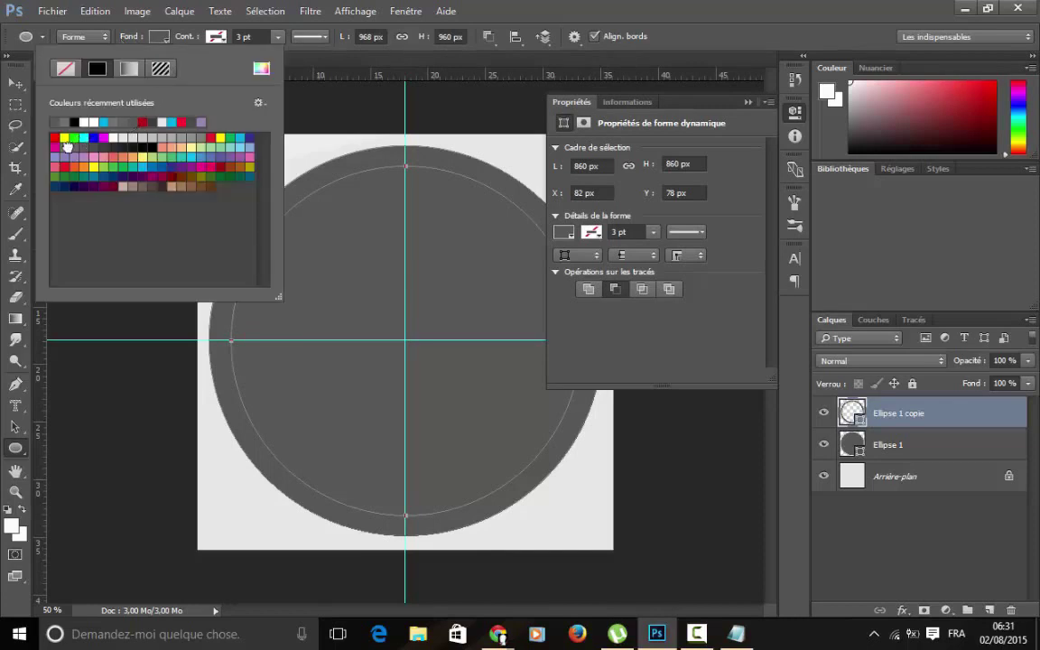
left_click(63, 122)
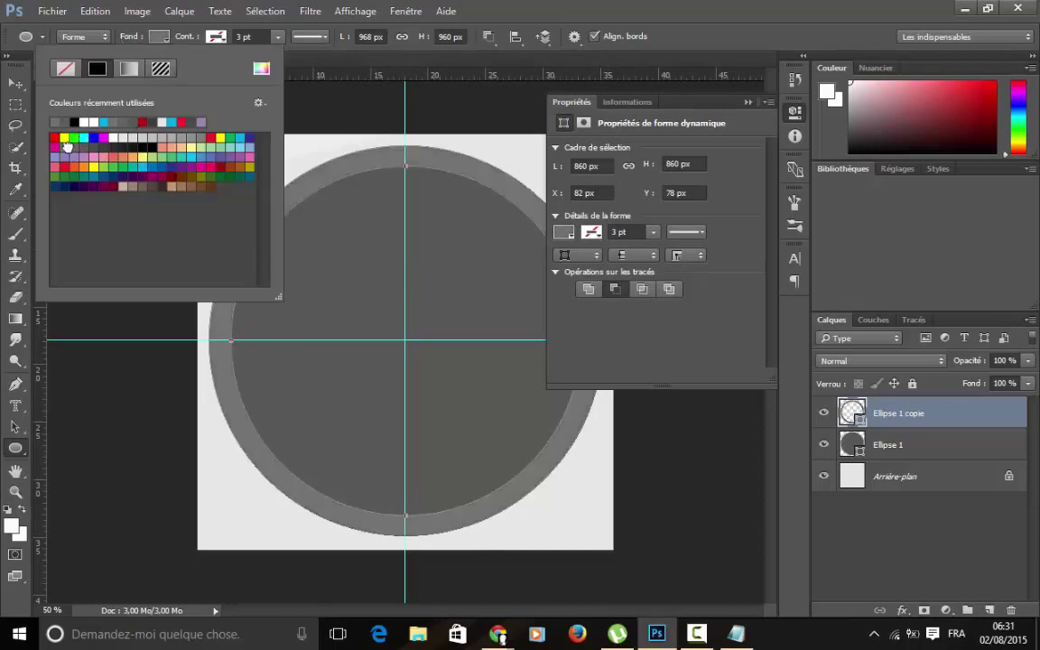
left_click(161, 42)
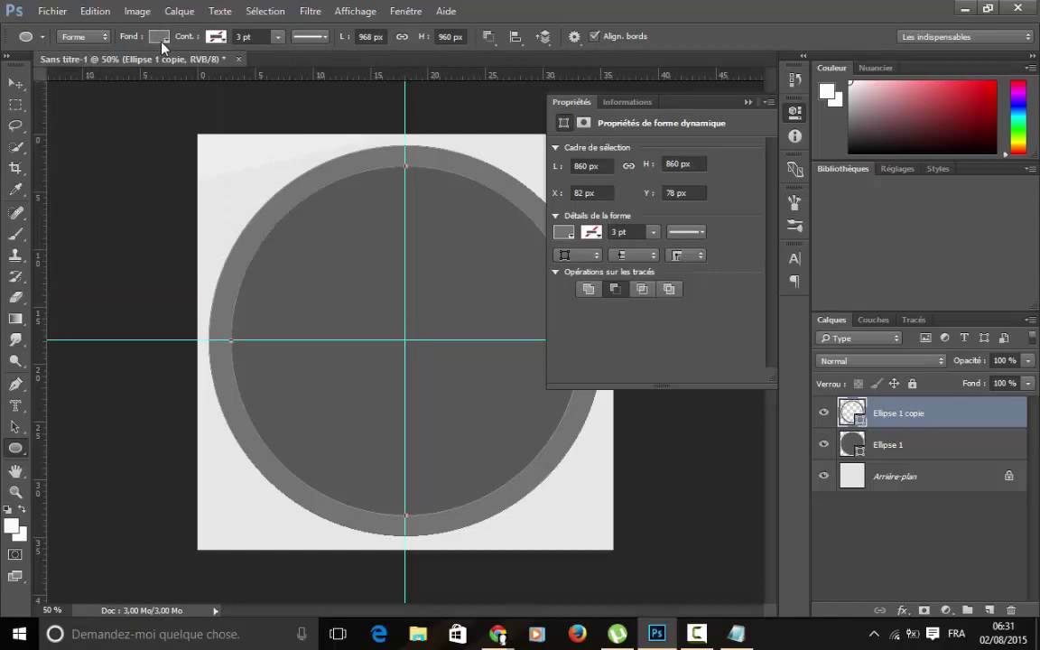
left_click(794, 112)
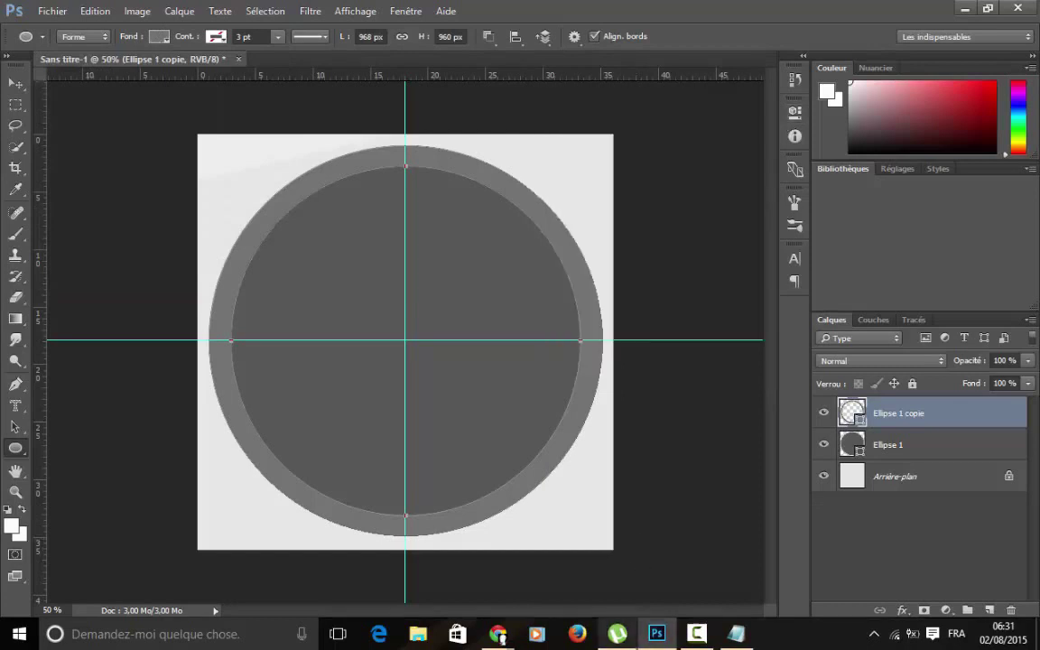
mouse_move(498, 634)
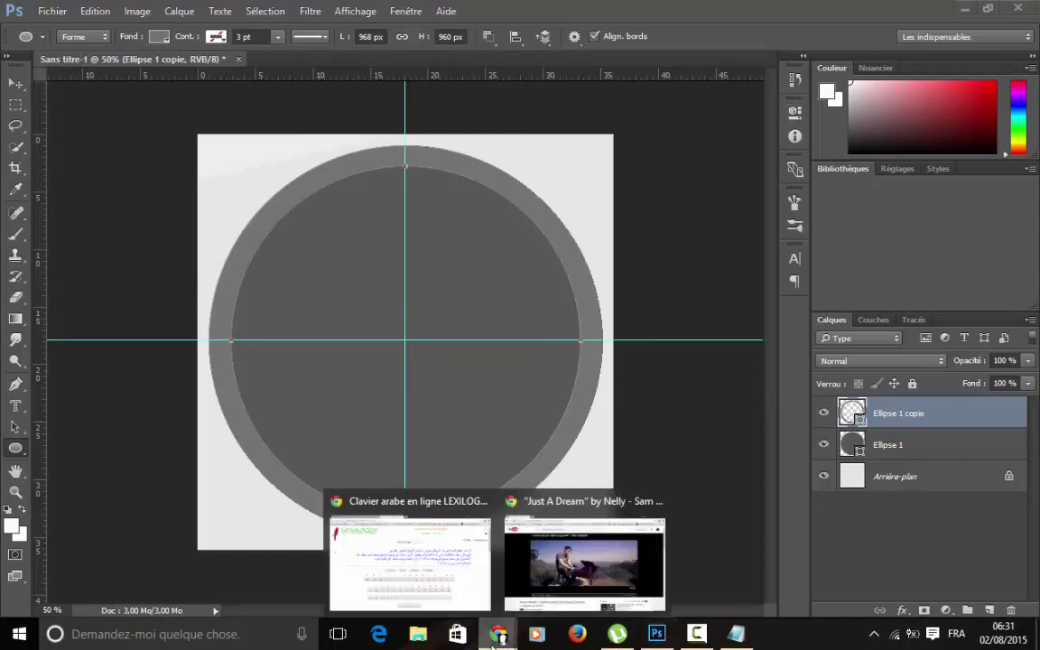
Start a new Lexilogos Arabic line, 'كما تلاحظون عند وضعك للاهلييج تضغط على', checking the Notepad notes.
left_click(424, 566)
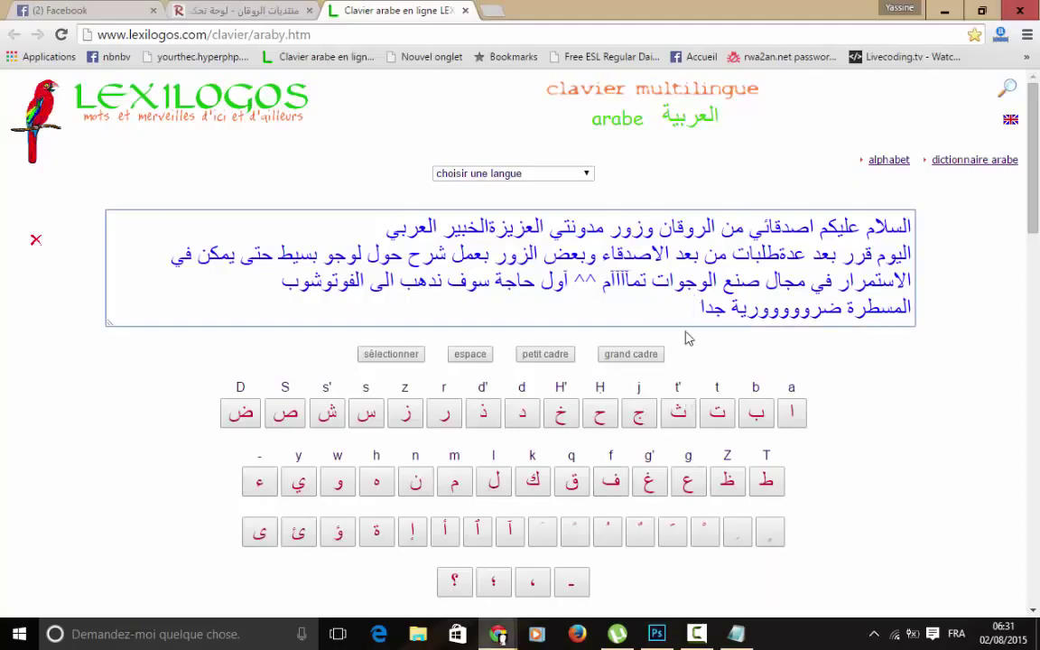
key("Return")
type("كما t")
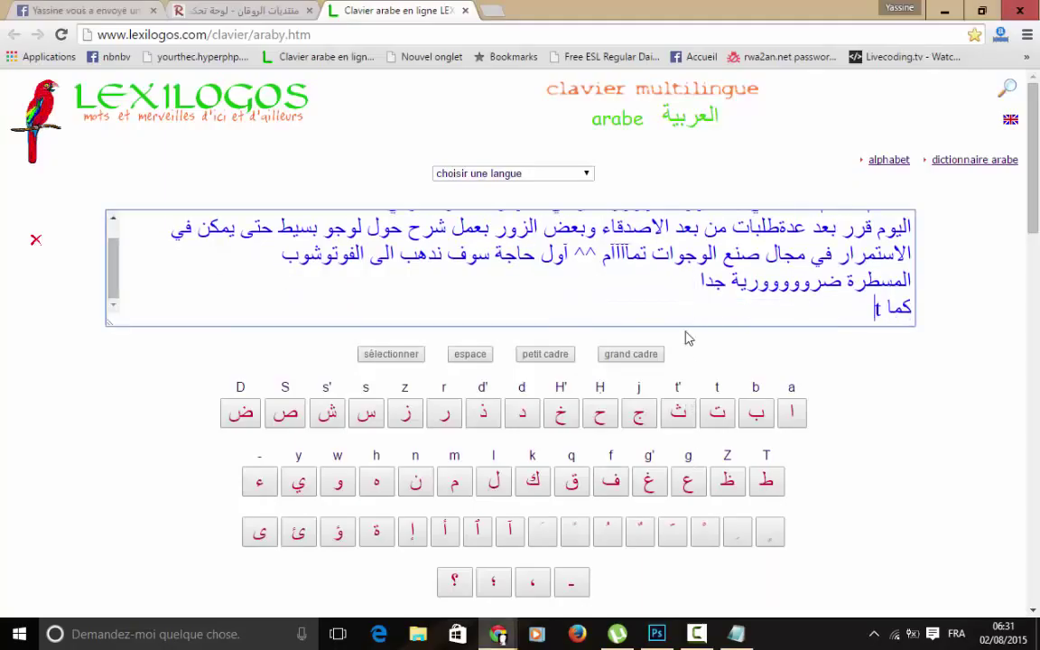
key("BackSpace")
type("تلاحظو")
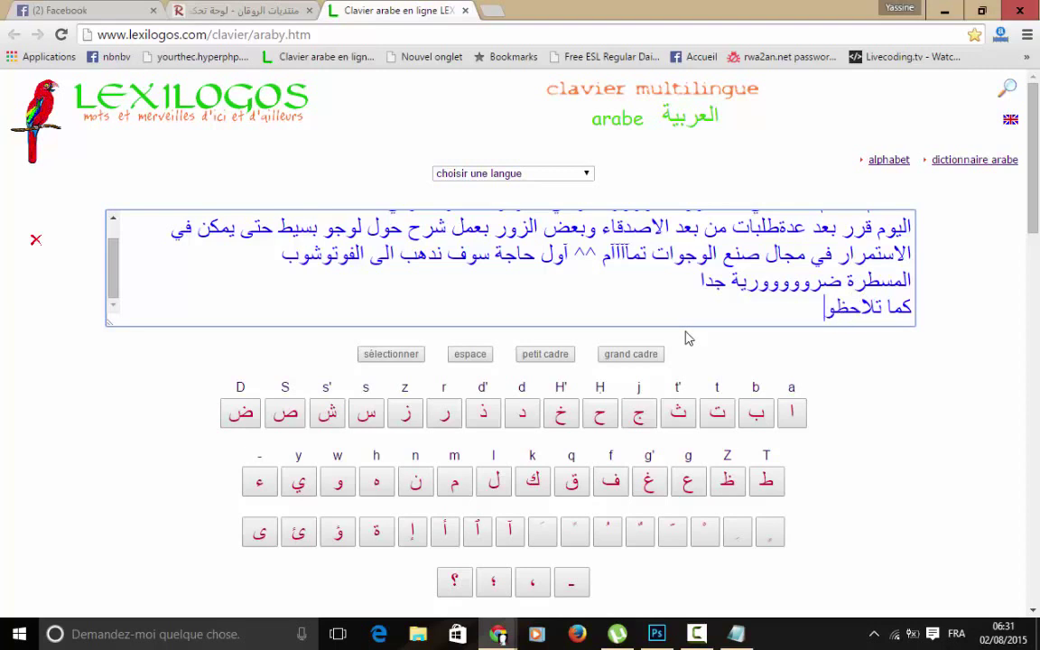
type("n")
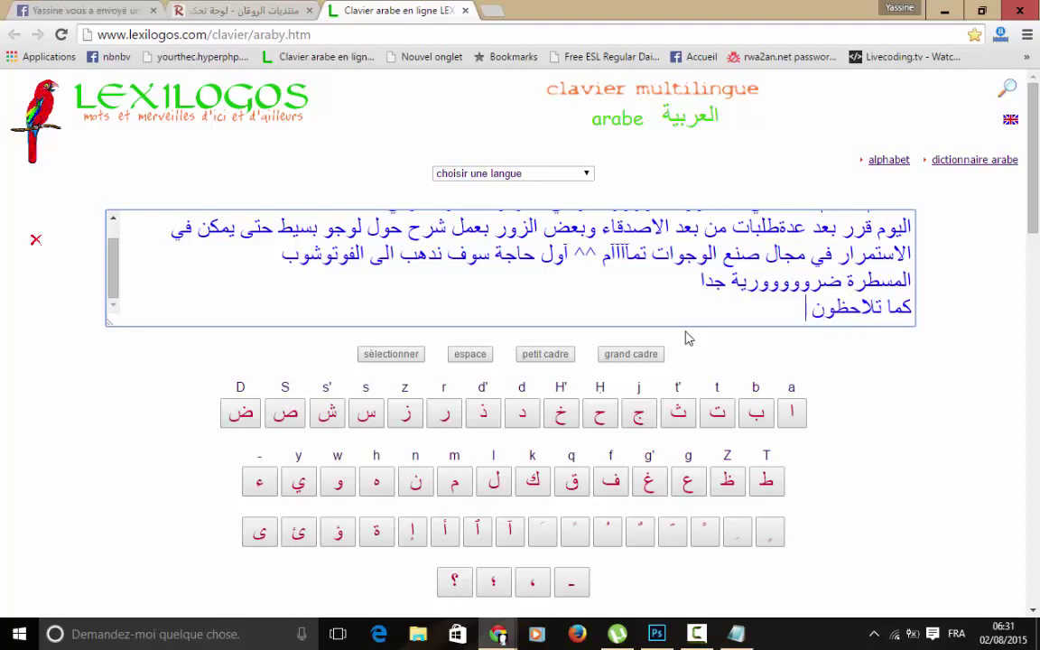
type("عند و")
type("ضعك")
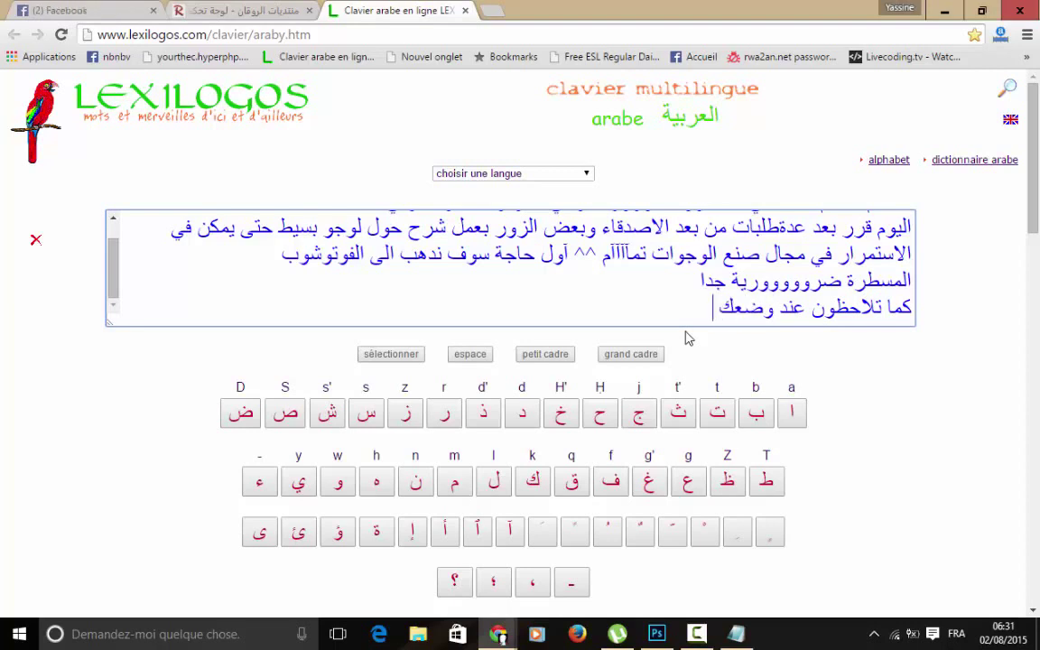
type(" للاه")
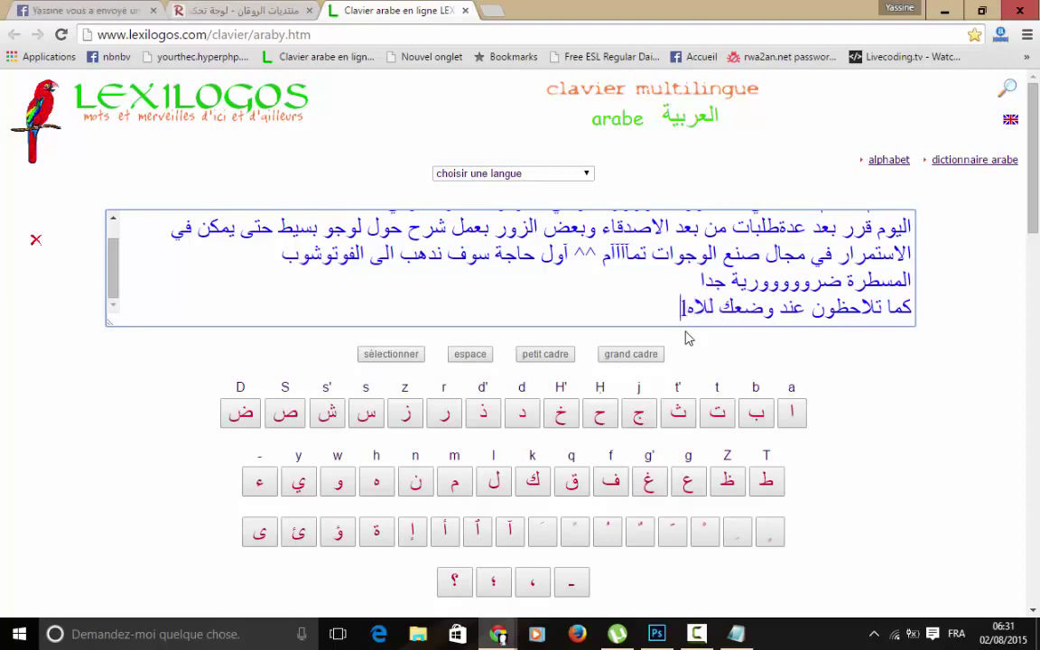
type("لييج")
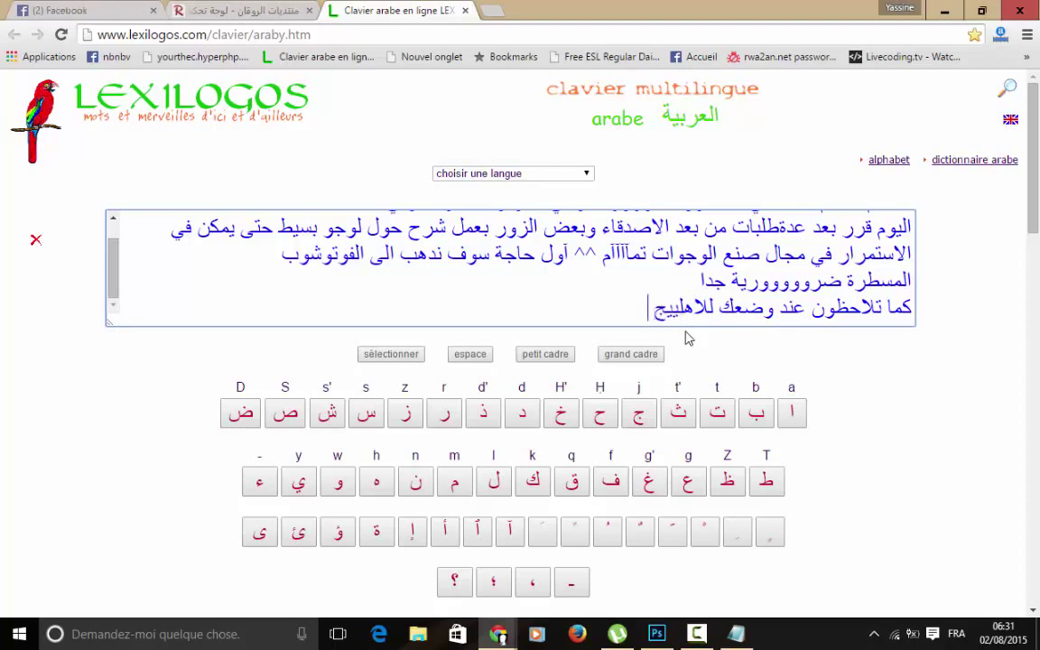
type(" تضع")
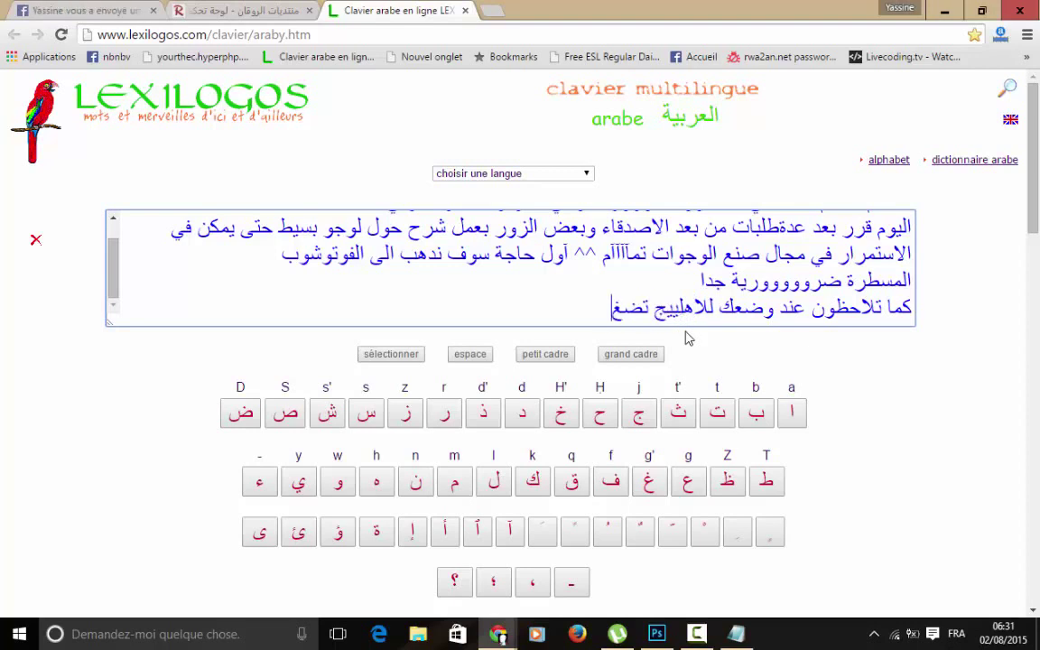
type("ط")
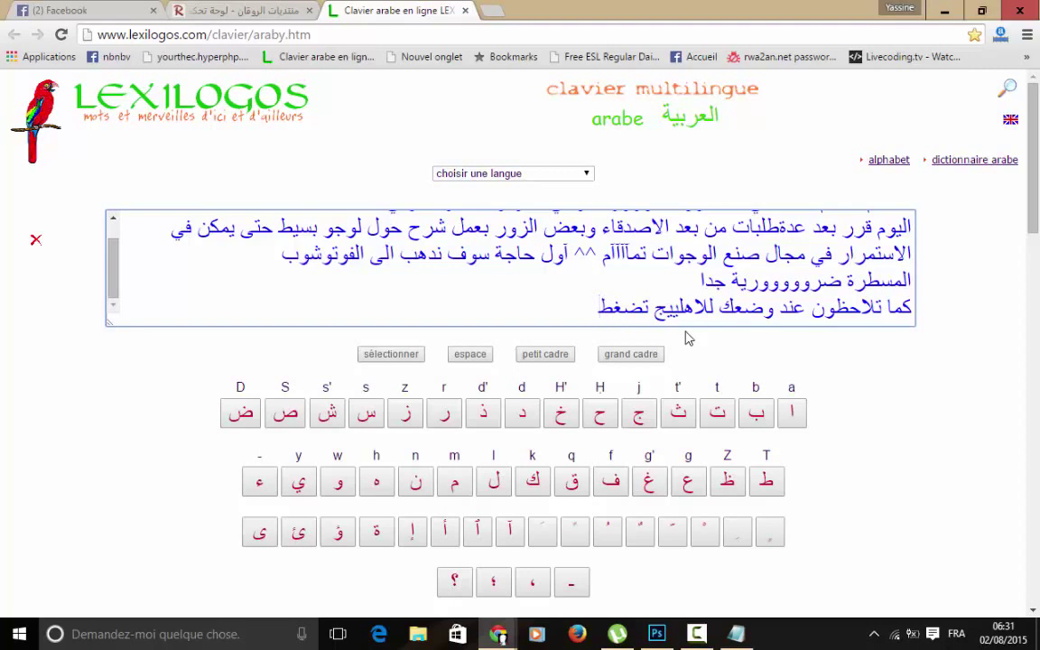
type(" على")
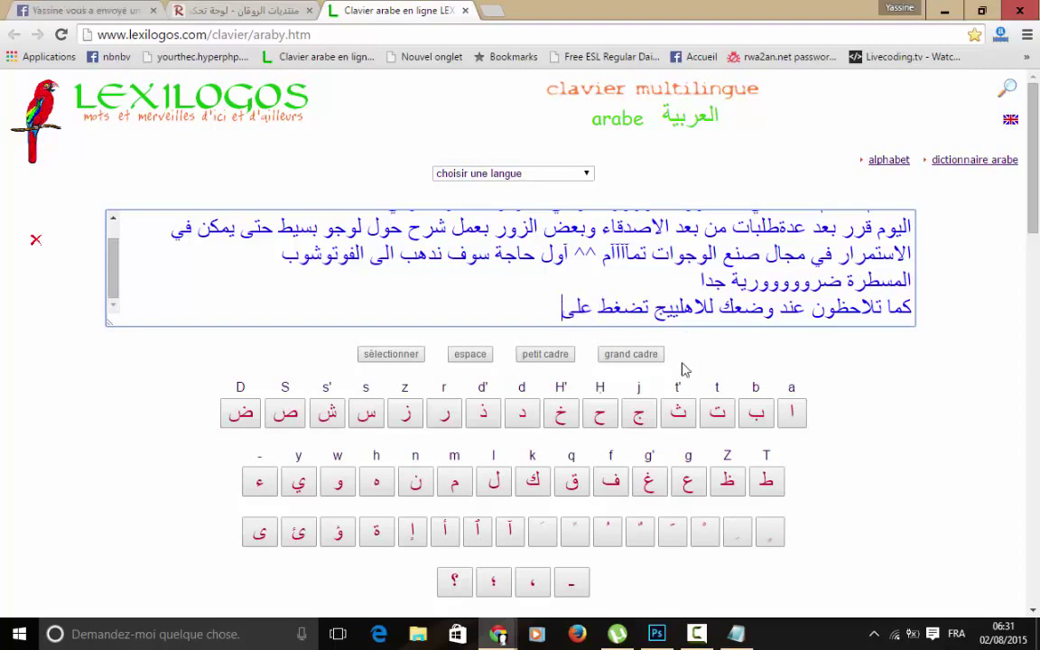
left_click(736, 634)
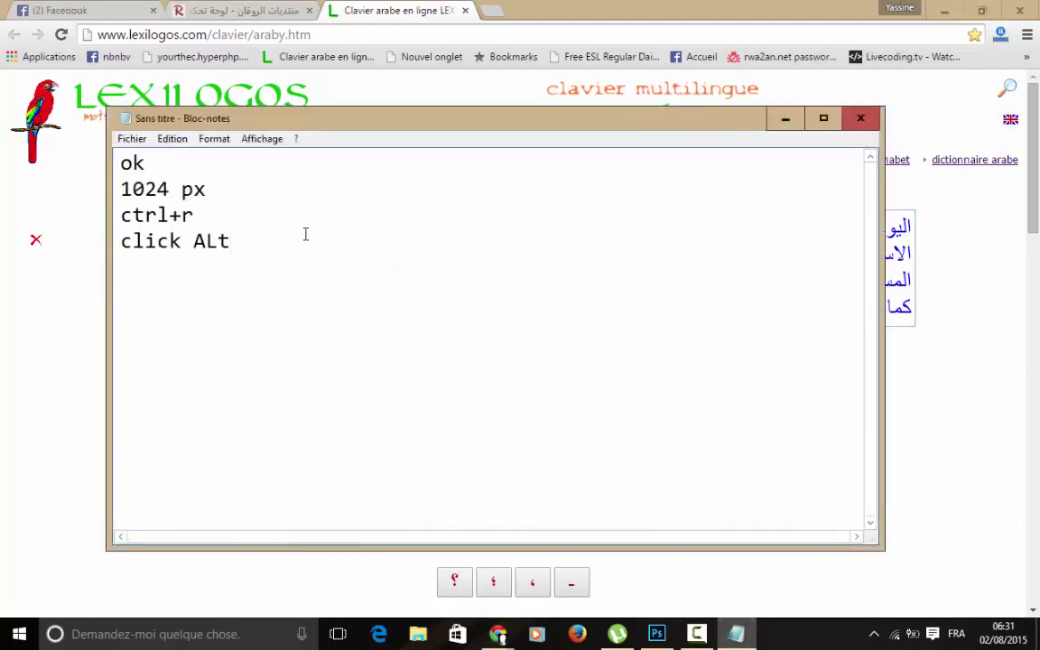
key("shift+Left")
key("shift+Left")
key("shift+Left")
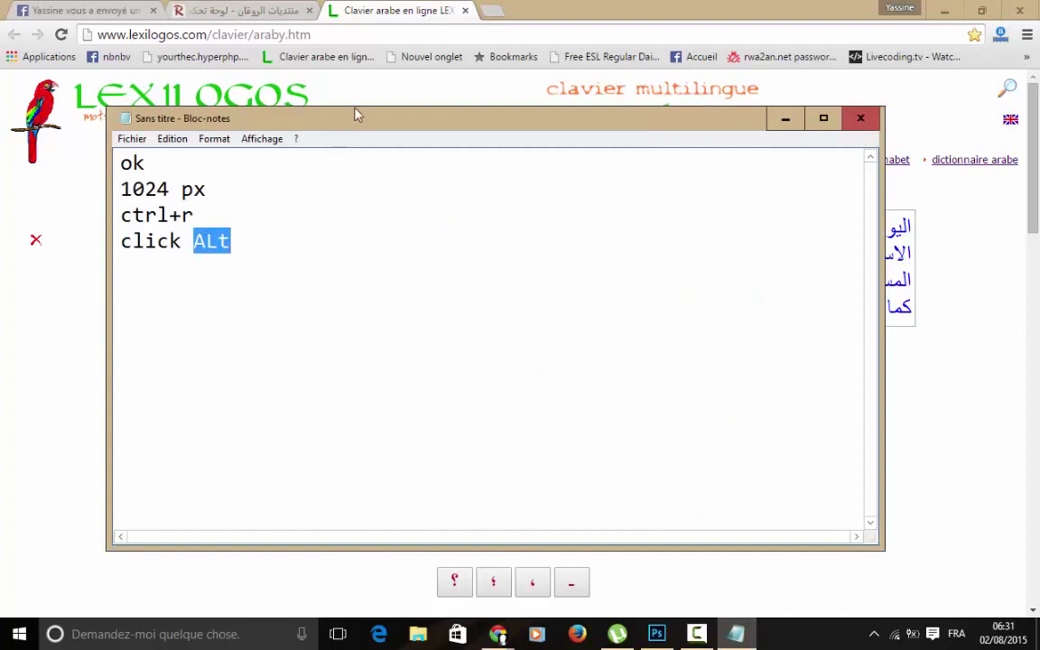
key("alt+Tab")
left_click(387, 321)
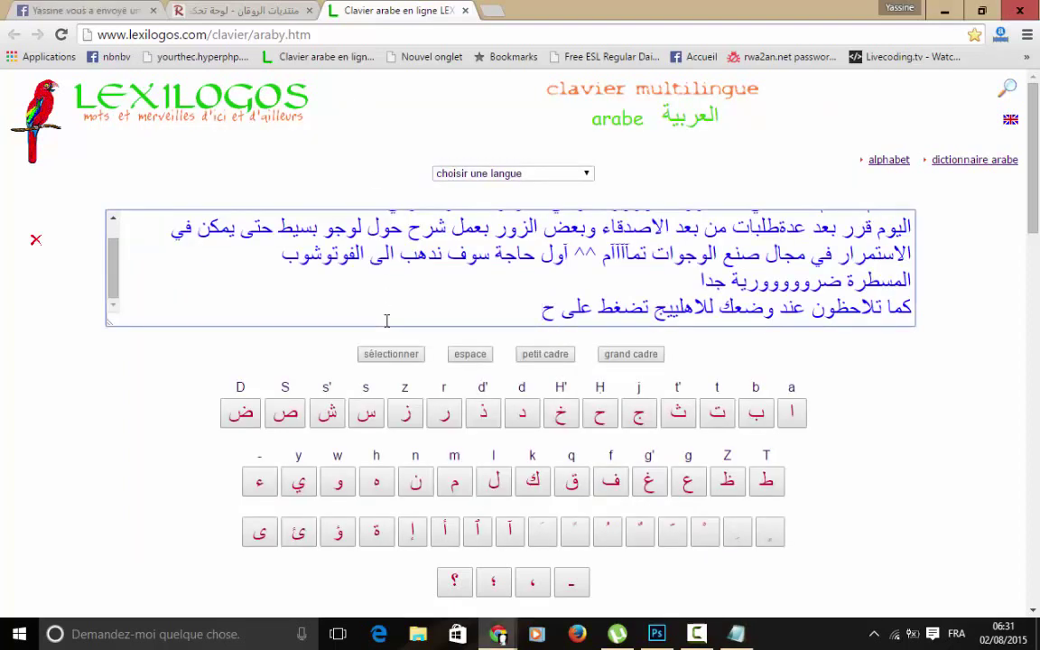
Continue the Arabic line with 'حتى ينتمكن من وضعها وسط العمل ^^', removing stray Latin letters.
type("تى ين")
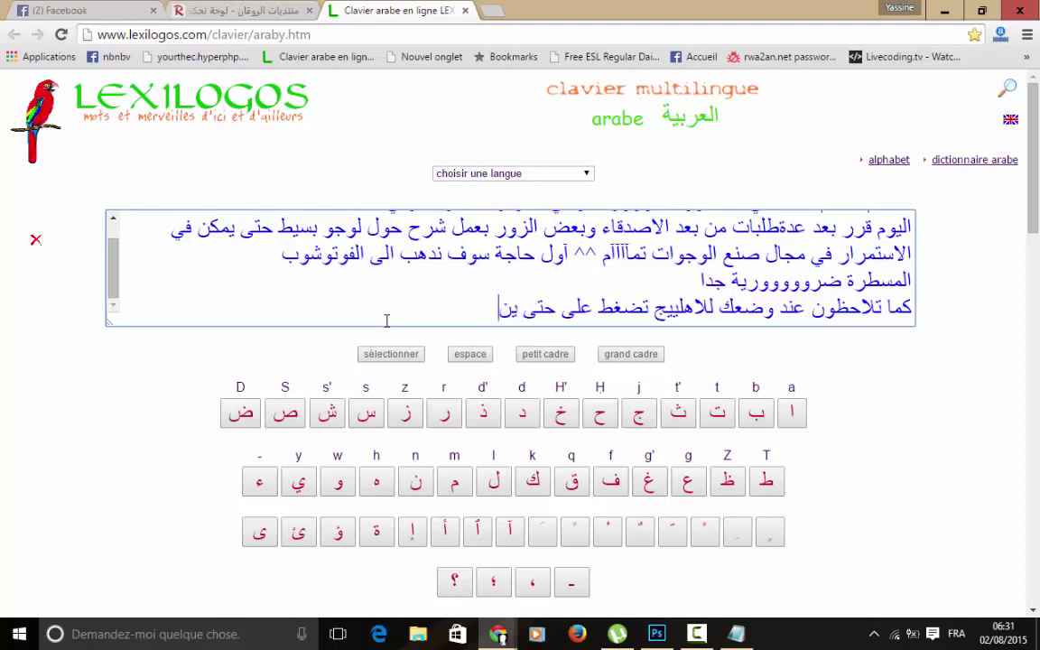
type("تمكن m")
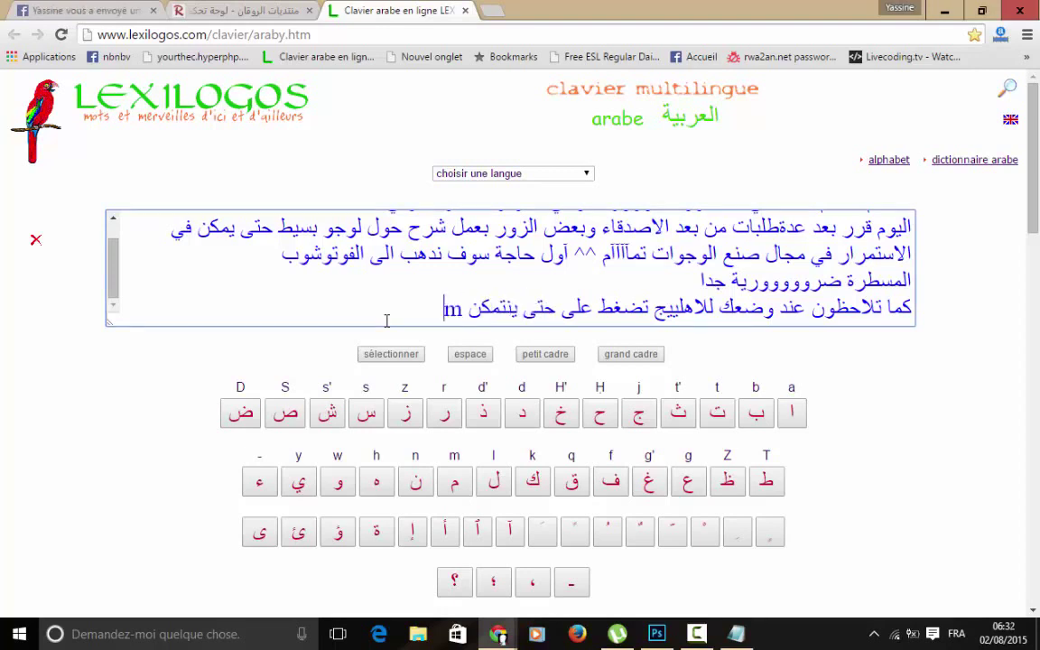
type("n wDg")
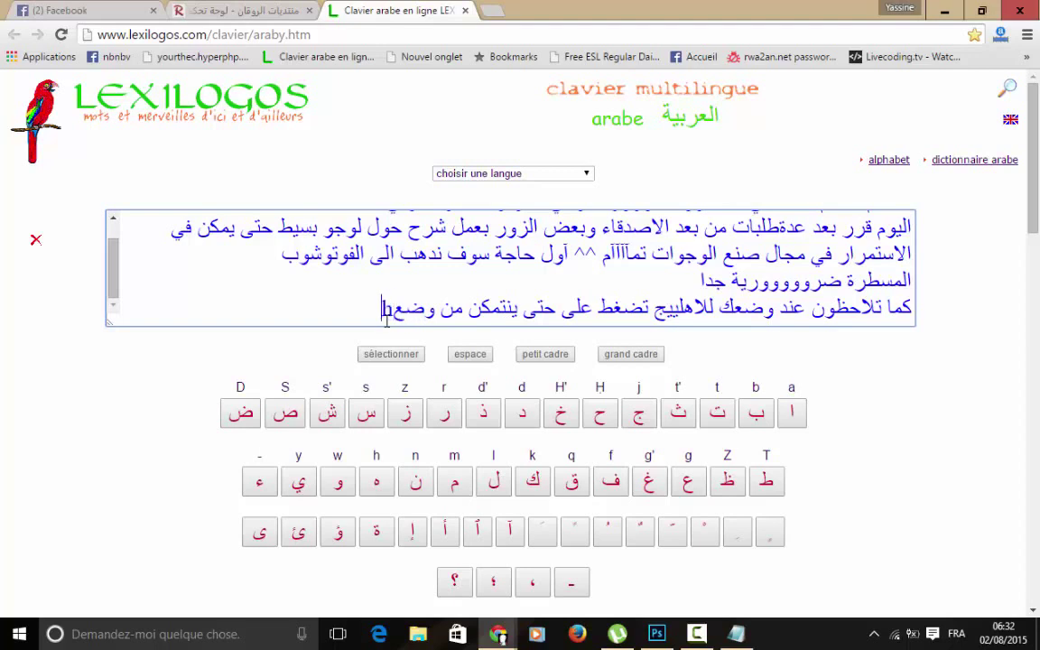
type("ha wsT")
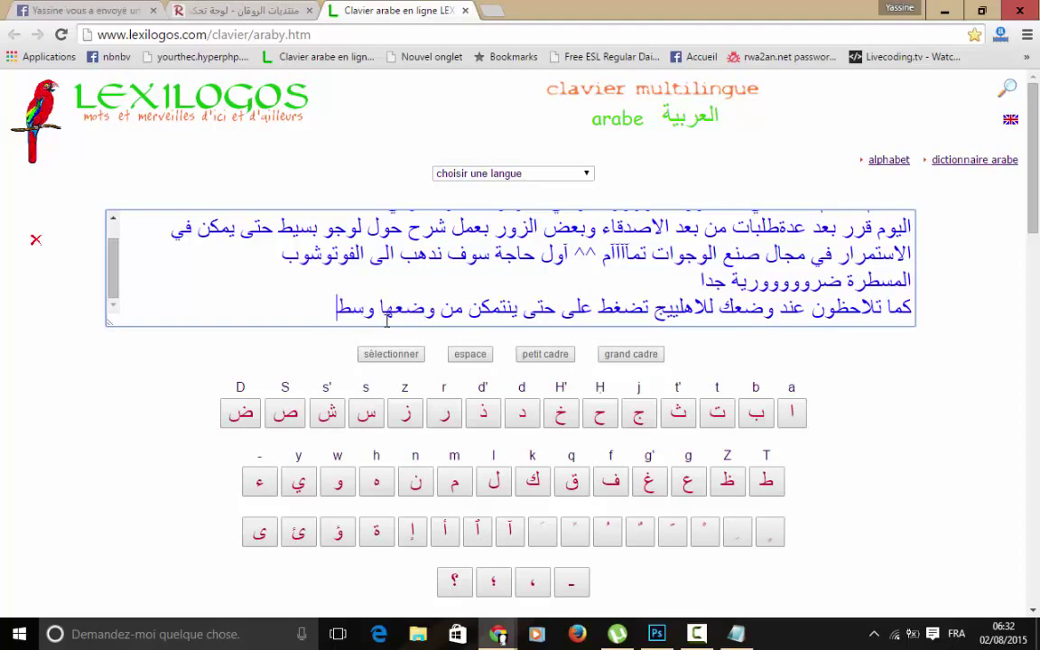
type(" al")
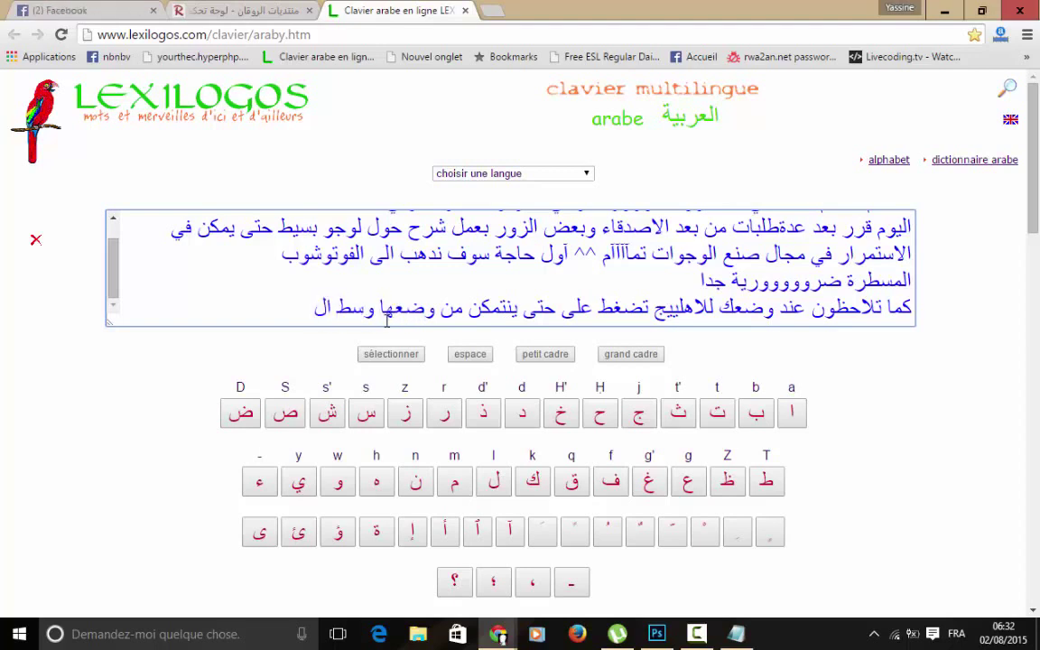
type("gml")
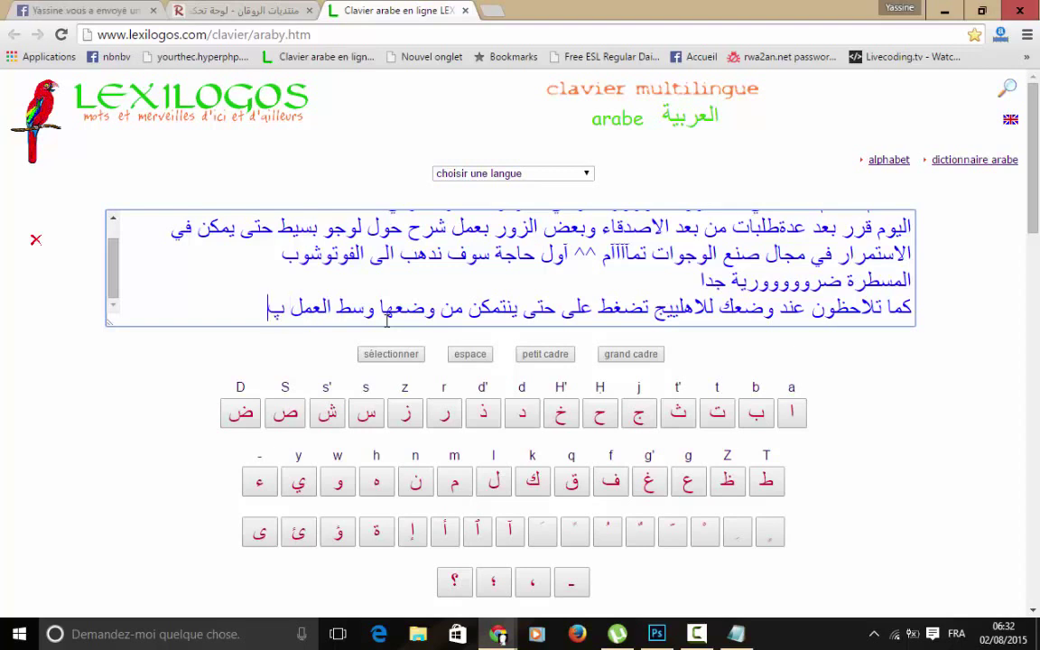
key("BackSpace")
key("BackSpace")
type("^^")
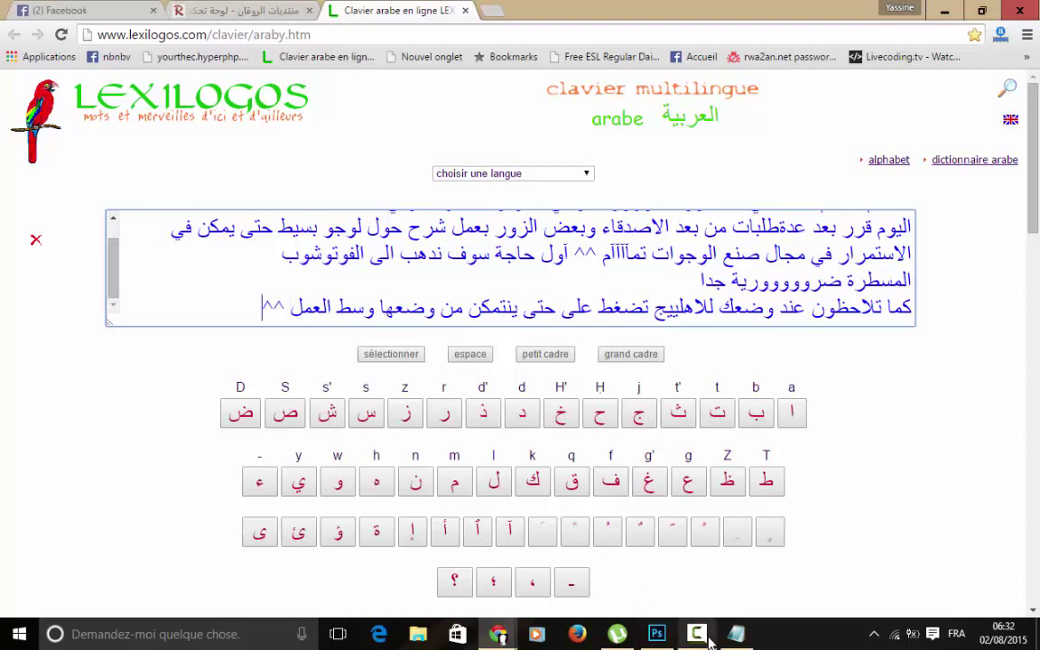
left_click(657, 634)
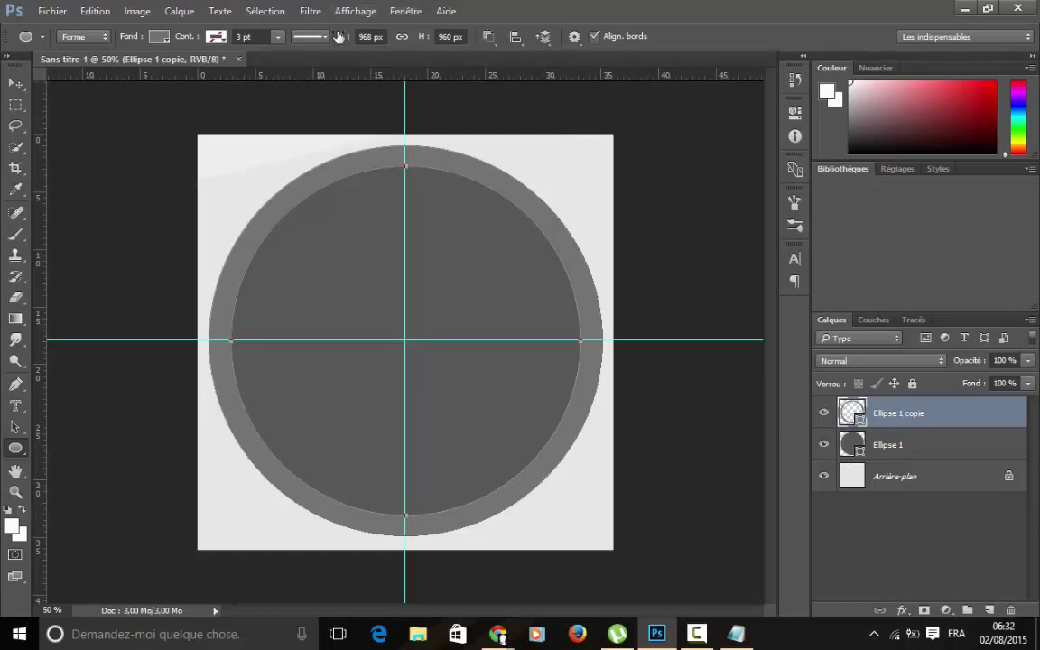
left_click(485, 46)
left_click_drag(405, 341, 505, 262)
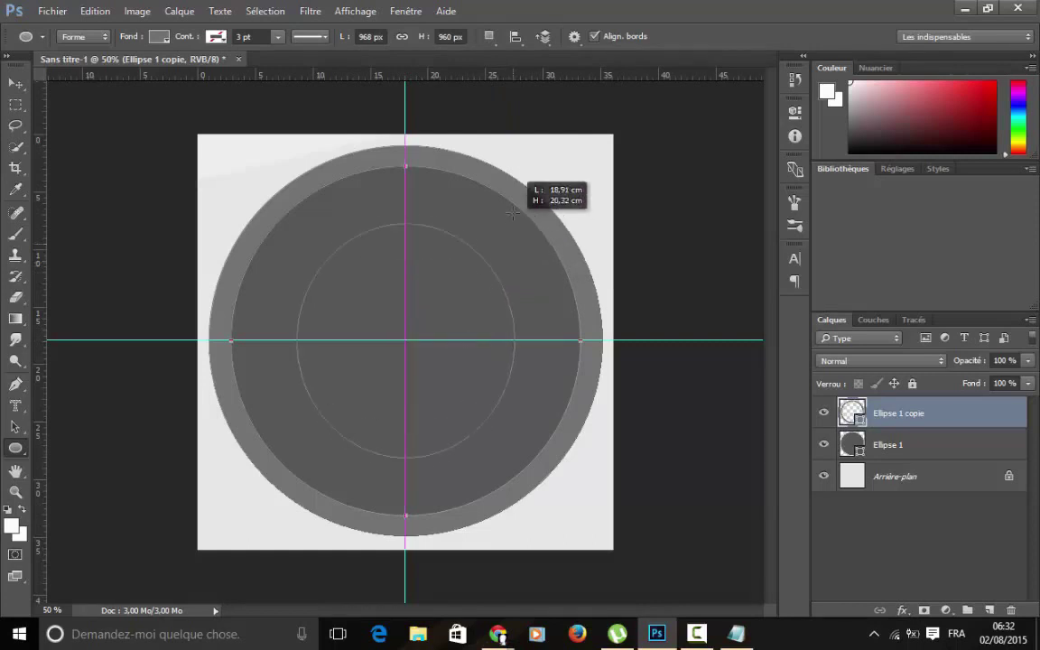
mouse_move(505, 262)
left_mouse_down()
mouse_move(540, 195)
mouse_move(559, 186)
mouse_move(550, 191)
left_mouse_up()
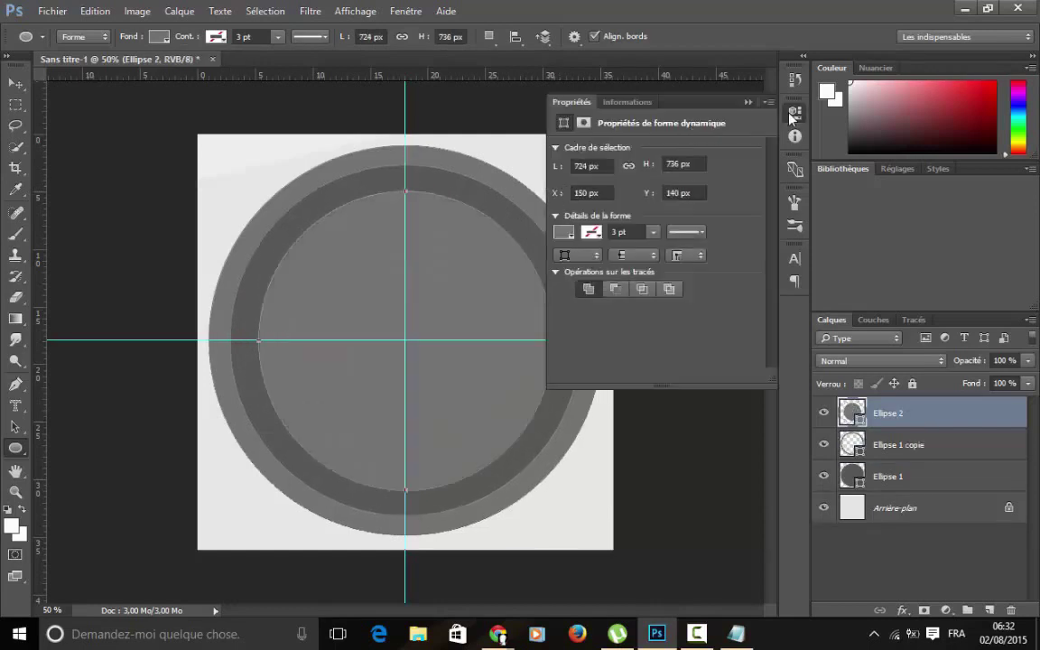
left_click(794, 114)
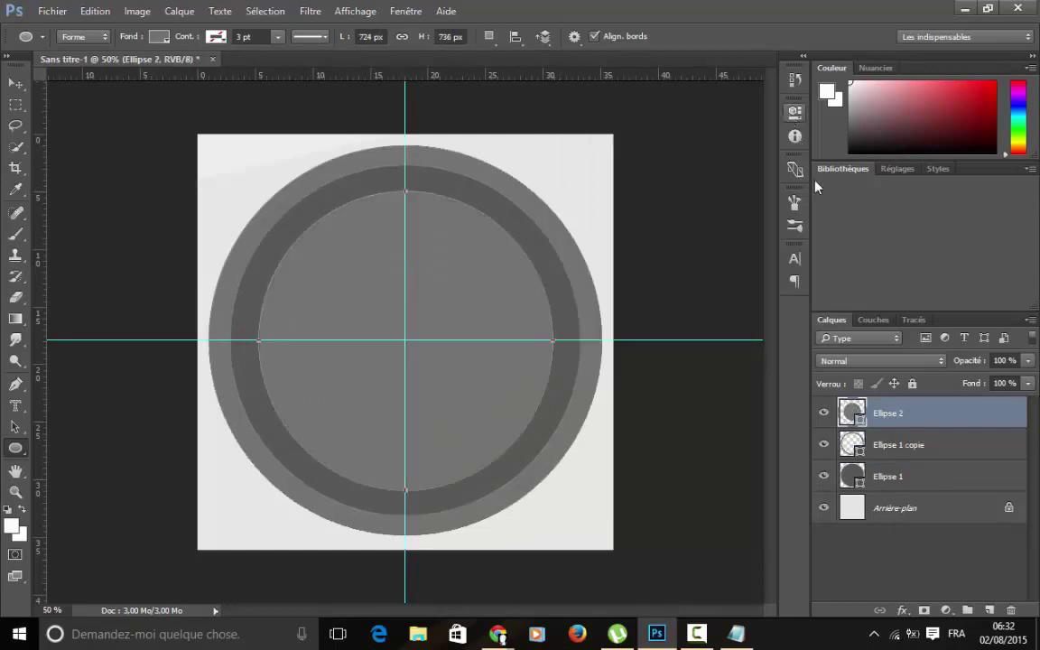
left_click(951, 483)
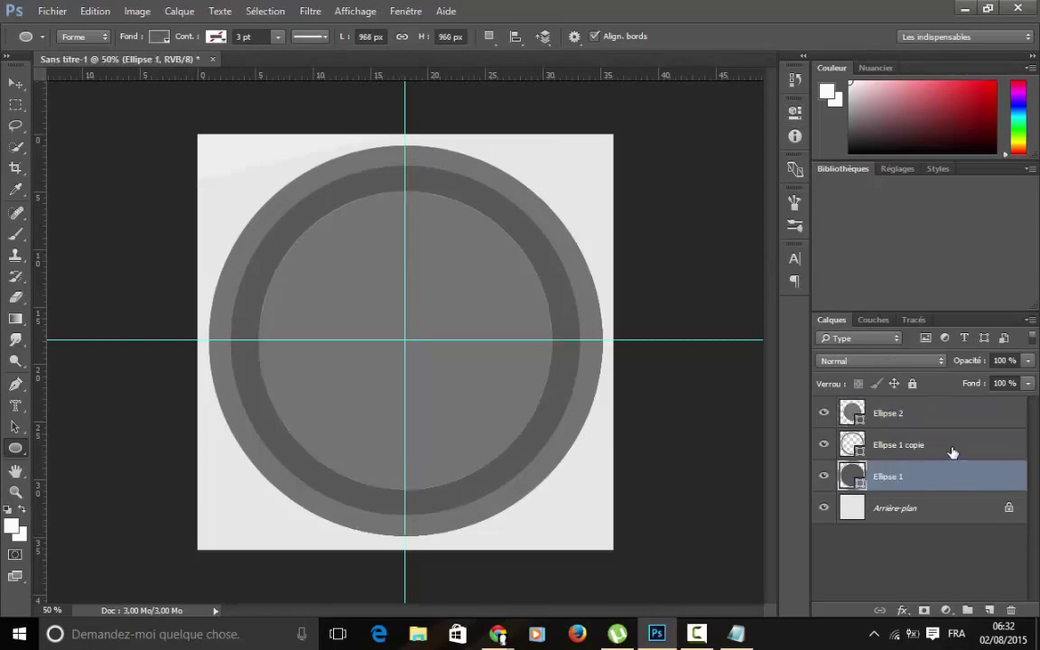
left_click(952, 451)
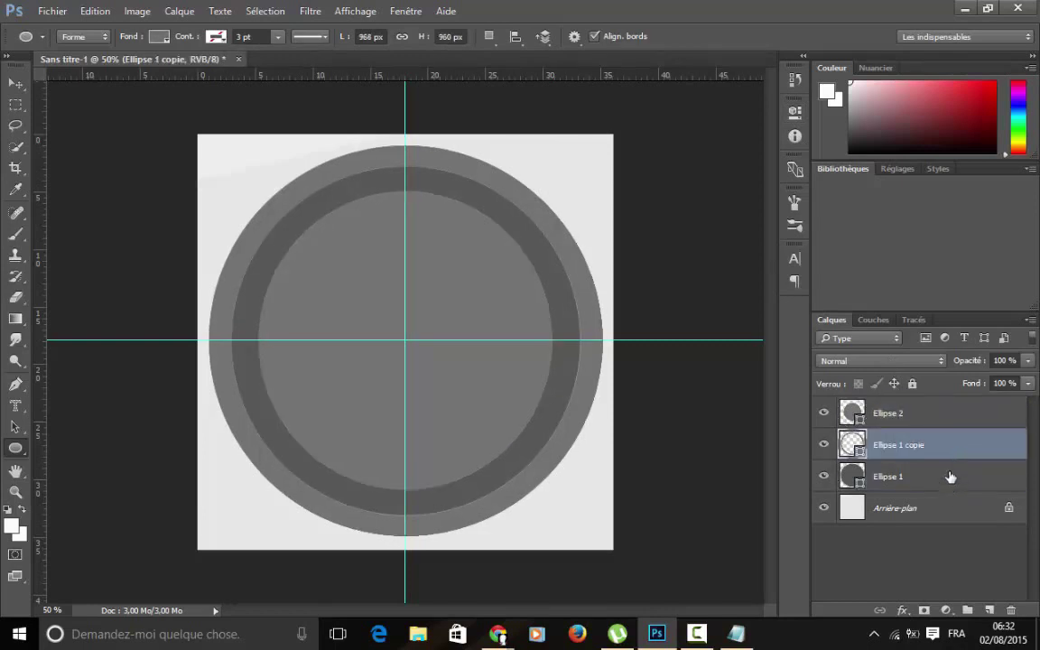
left_click(951, 477)
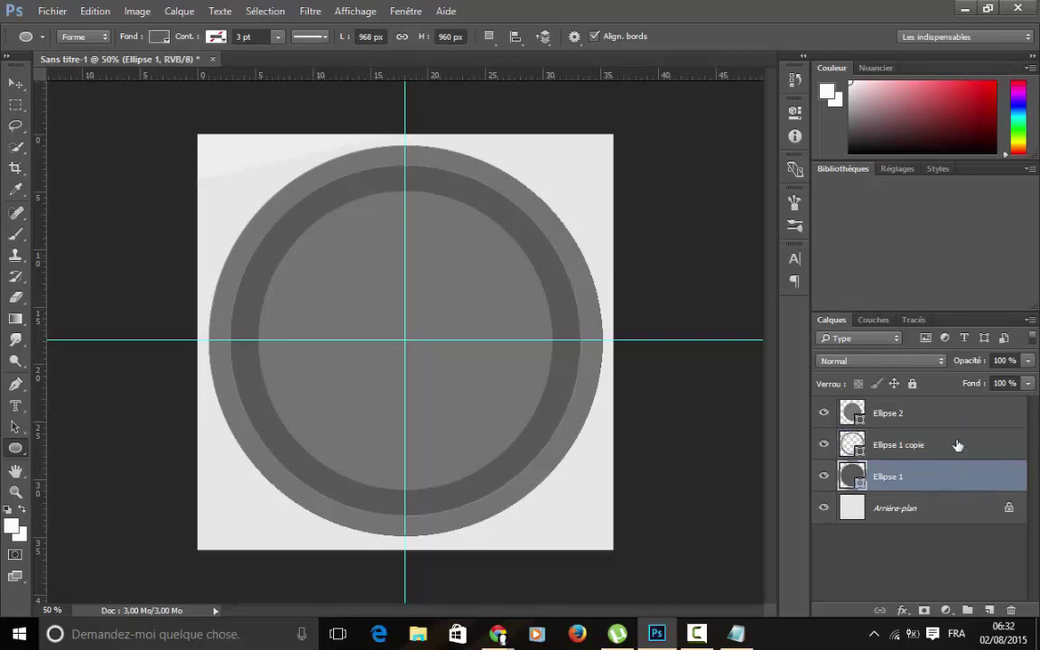
left_click(958, 445)
double_click(956, 444)
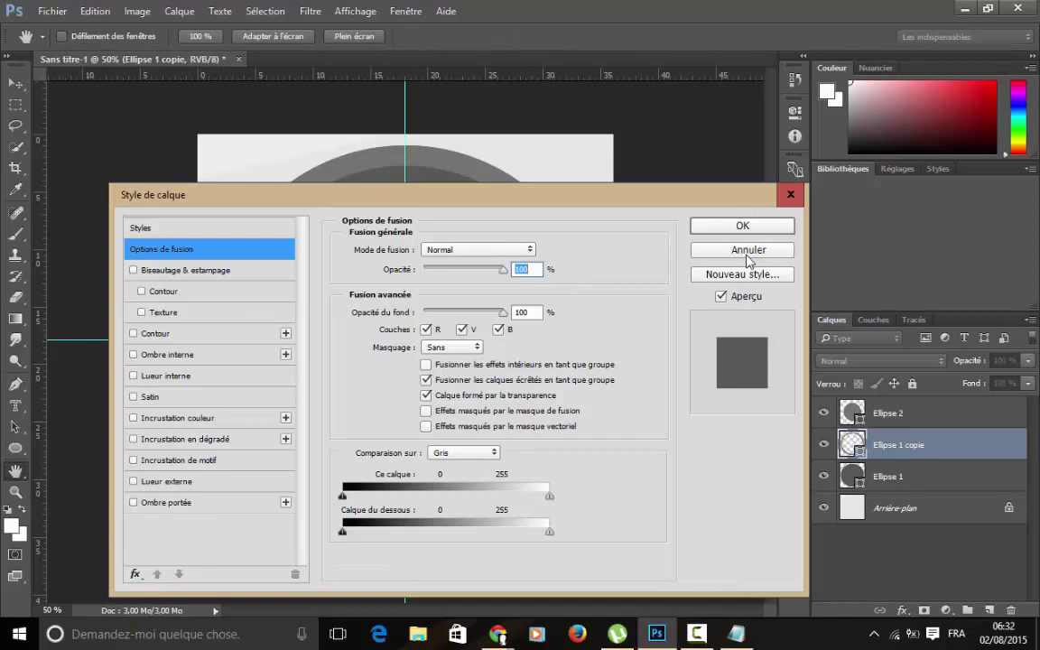
key("Escape")
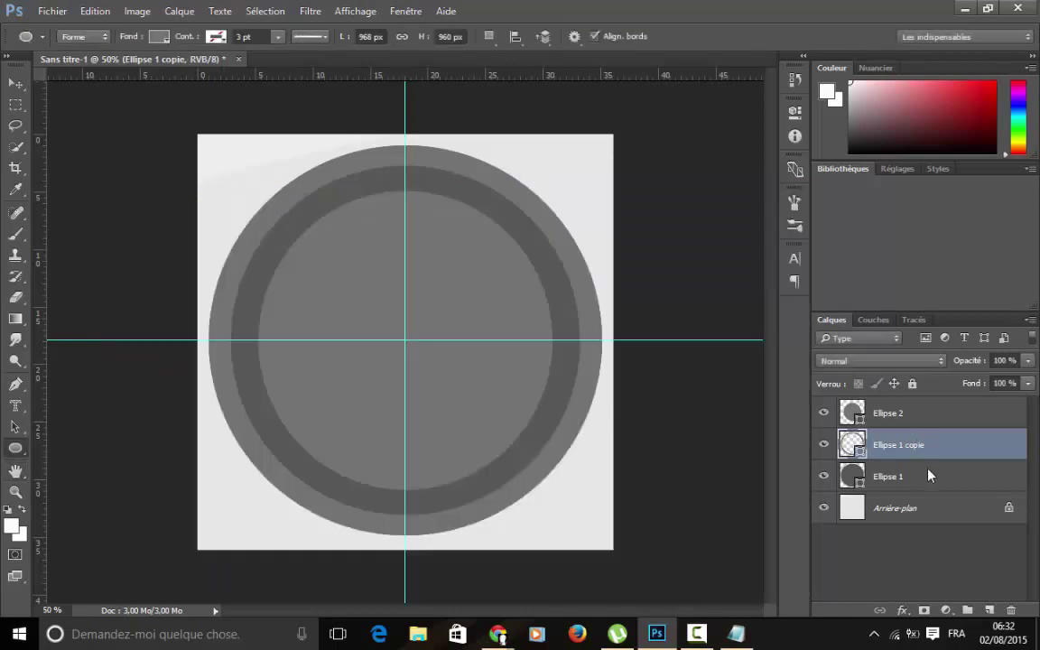
double_click(929, 446)
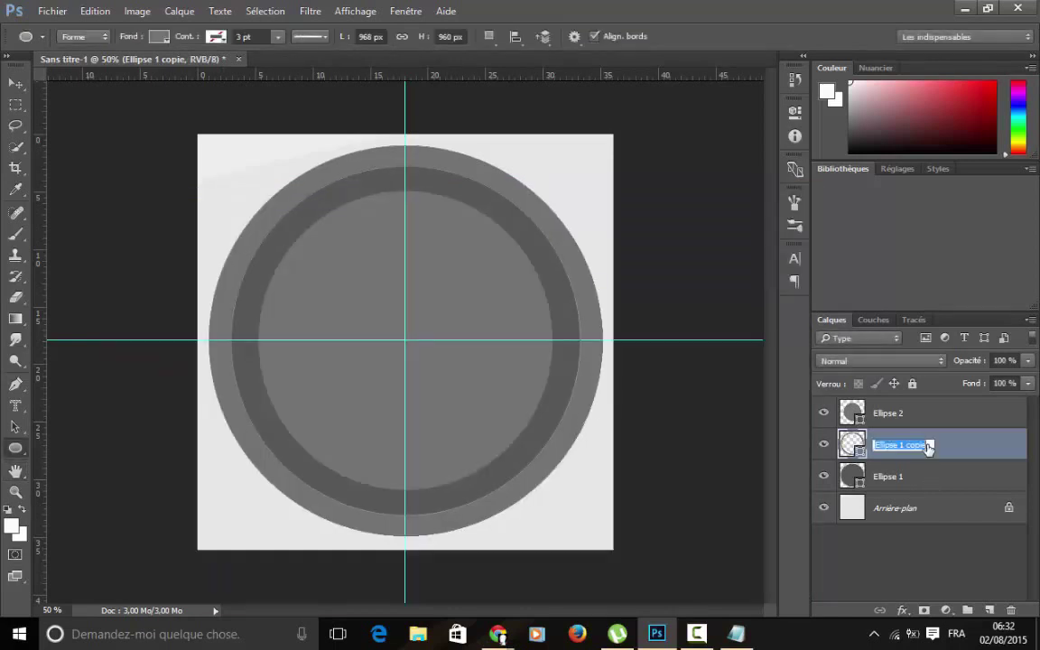
key("Return")
double_click(970, 454)
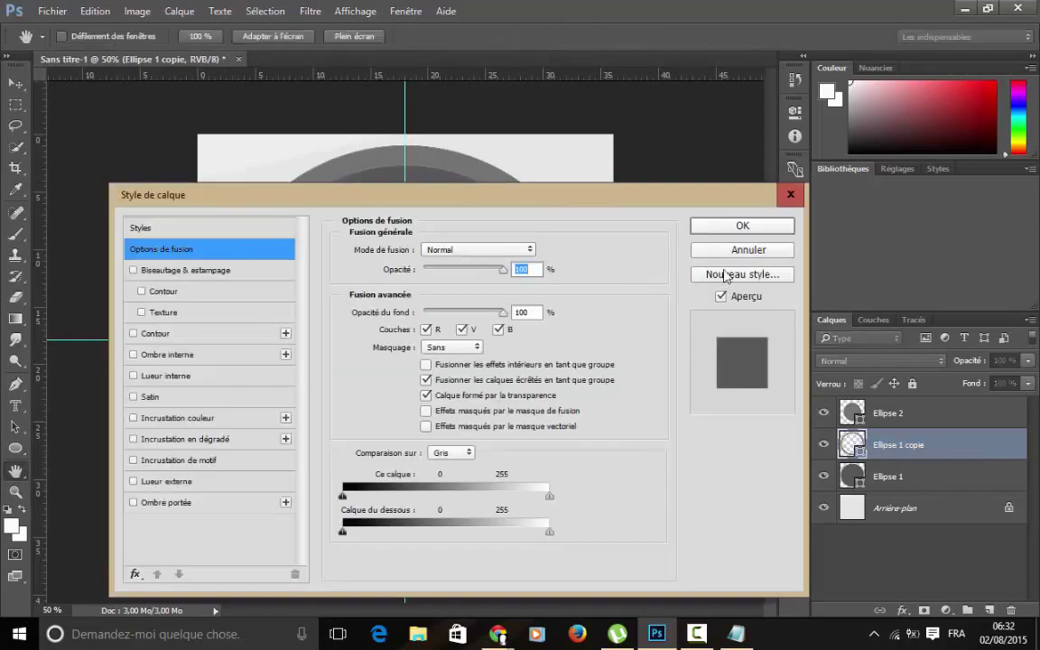
left_click(742, 250)
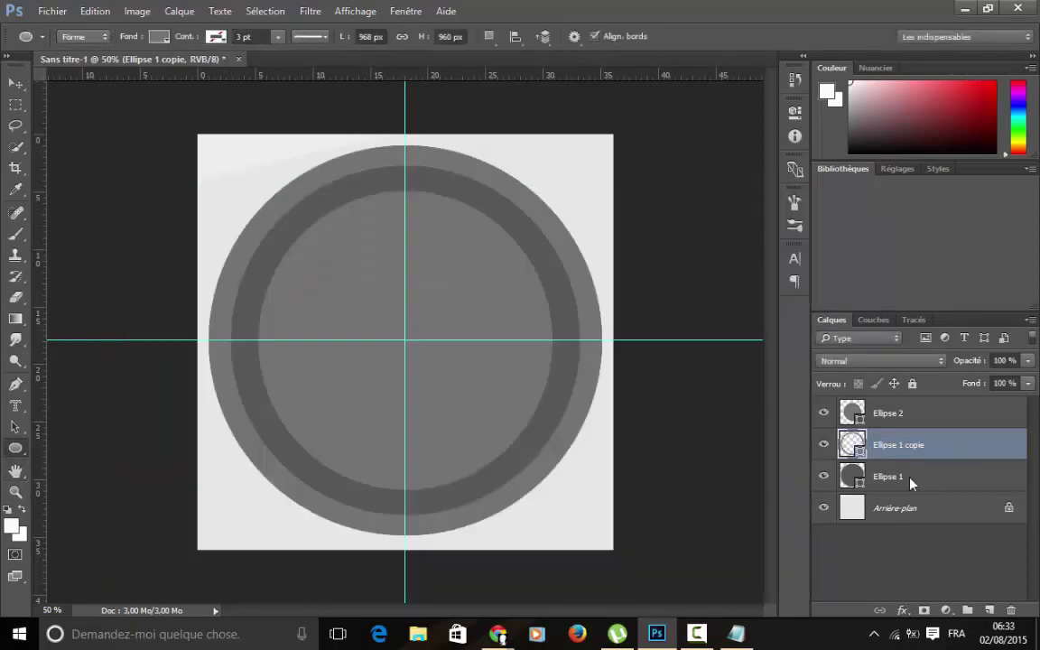
Change the Ellipse 1 fill to bright blue #2fa4ee, then minimize Photoshop.
double_click(854, 477)
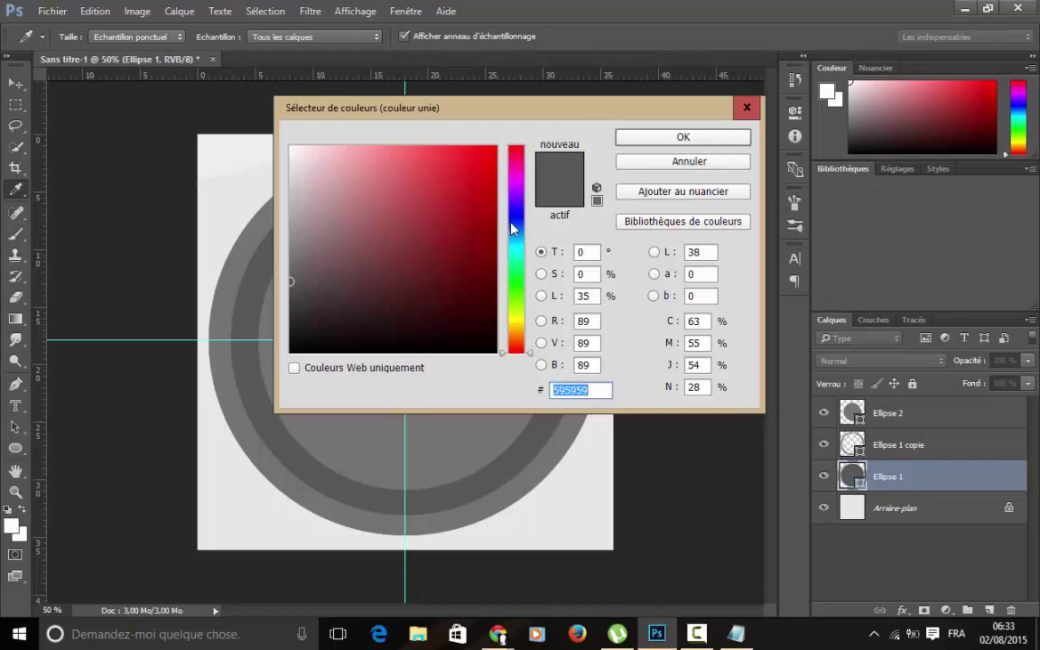
left_click_drag(512, 229, 512, 235)
mouse_move(457, 216)
left_mouse_down()
mouse_move(434, 157)
mouse_move(432, 167)
mouse_move(456, 159)
left_mouse_up()
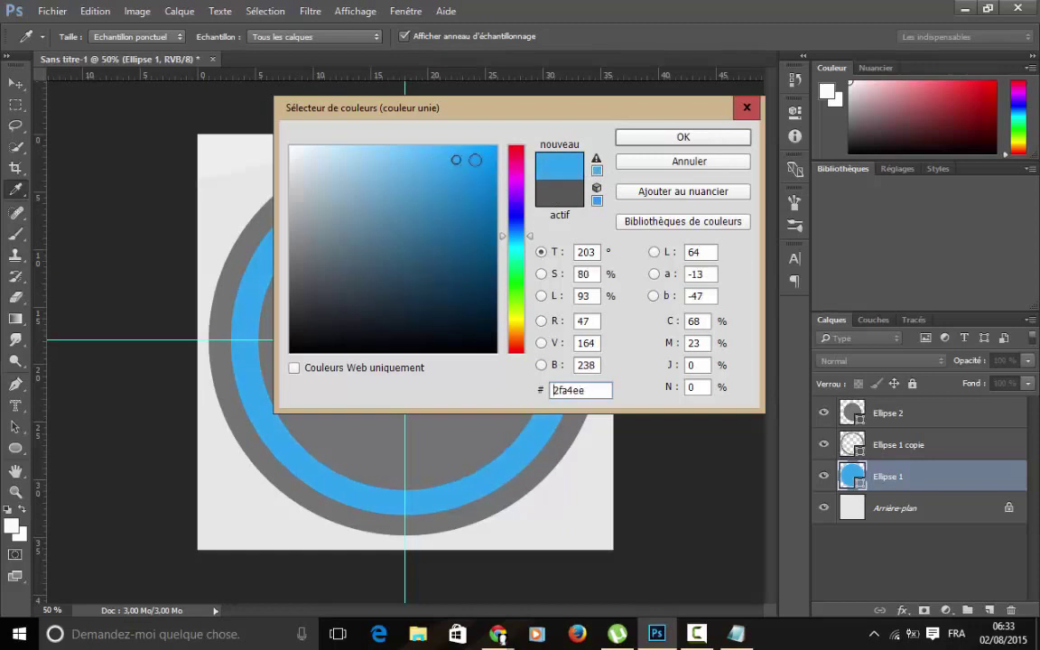
left_click(647, 141)
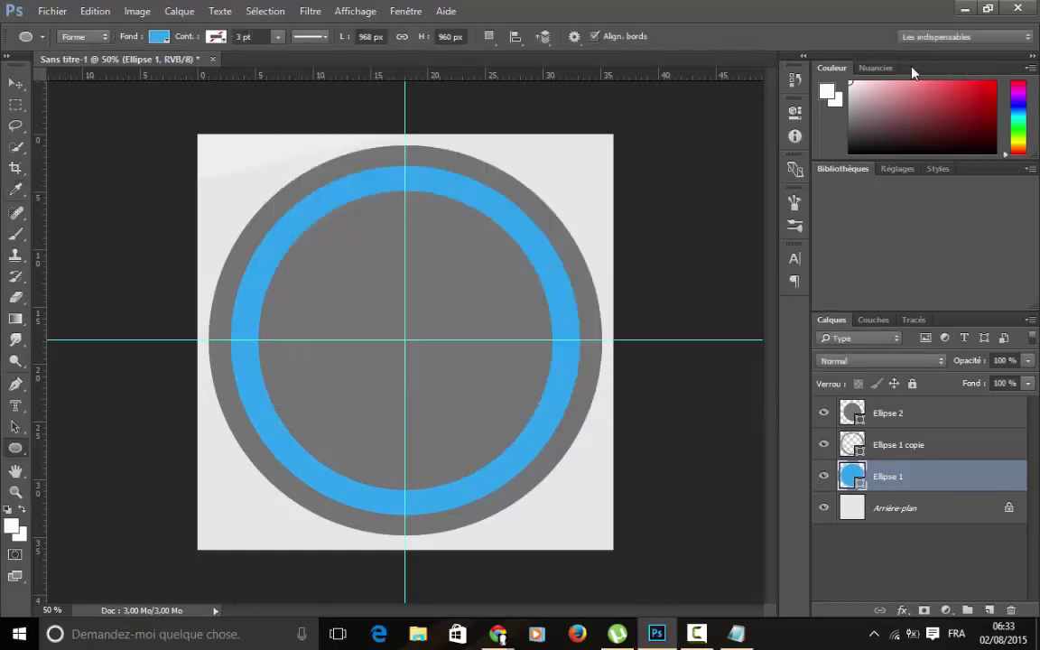
left_click(968, 10)
Minimize the browser and Notepad notes, then refresh the desktop with Actualiser.
left_click(943, 8)
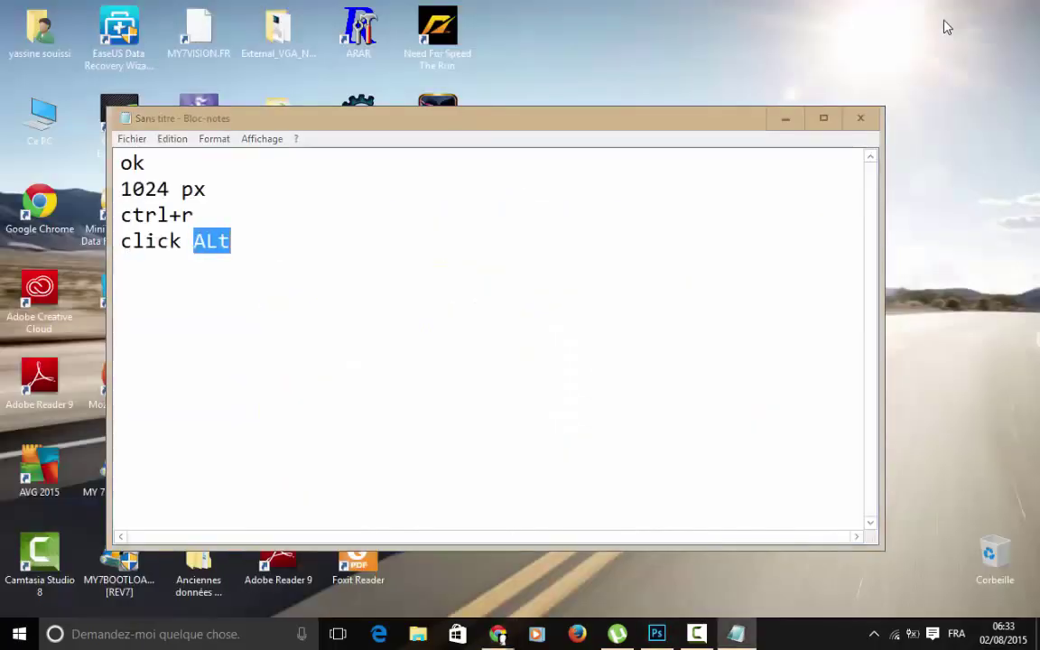
left_click(785, 119)
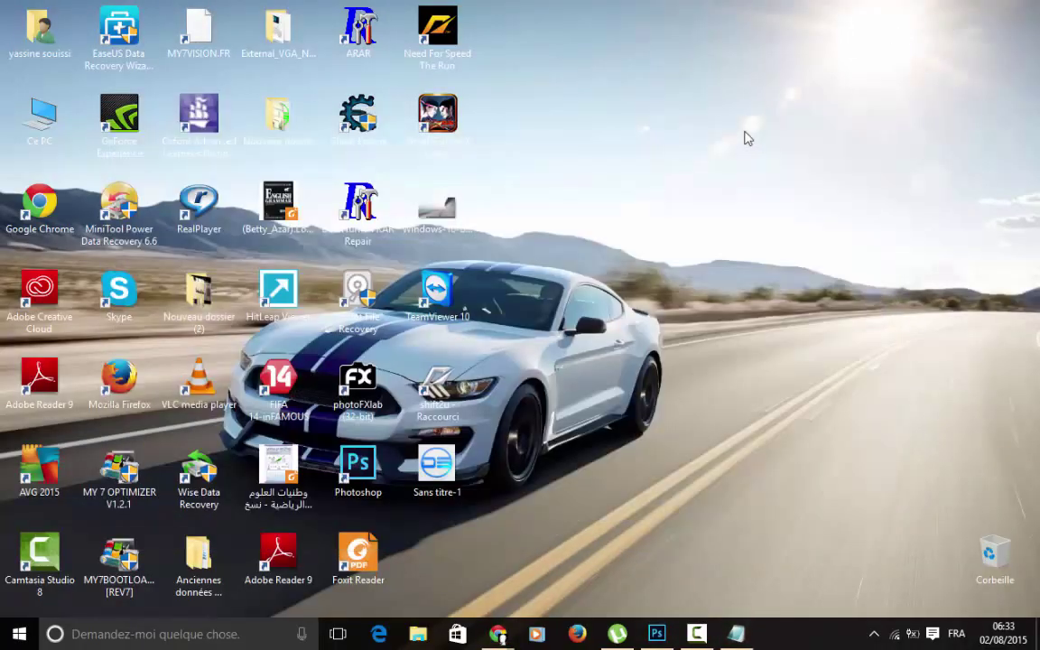
right_click(746, 138)
left_click(762, 181)
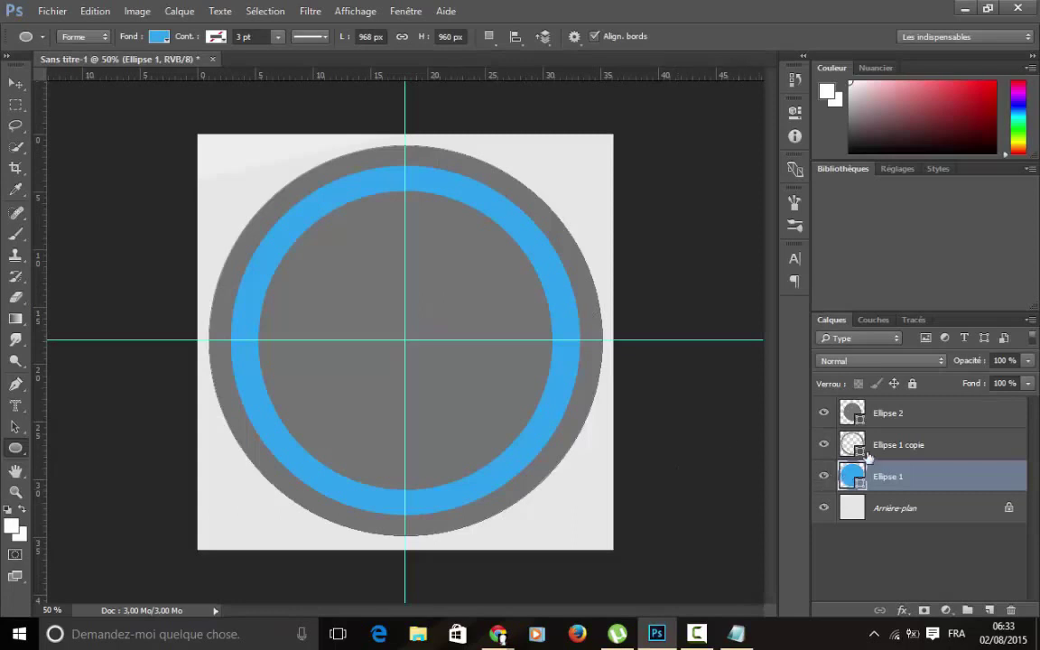
Give Ellipse 1 copie an Inner Shadow and a grey-to-white Gradient Overlay with stop d7d7d7.
left_click(942, 454)
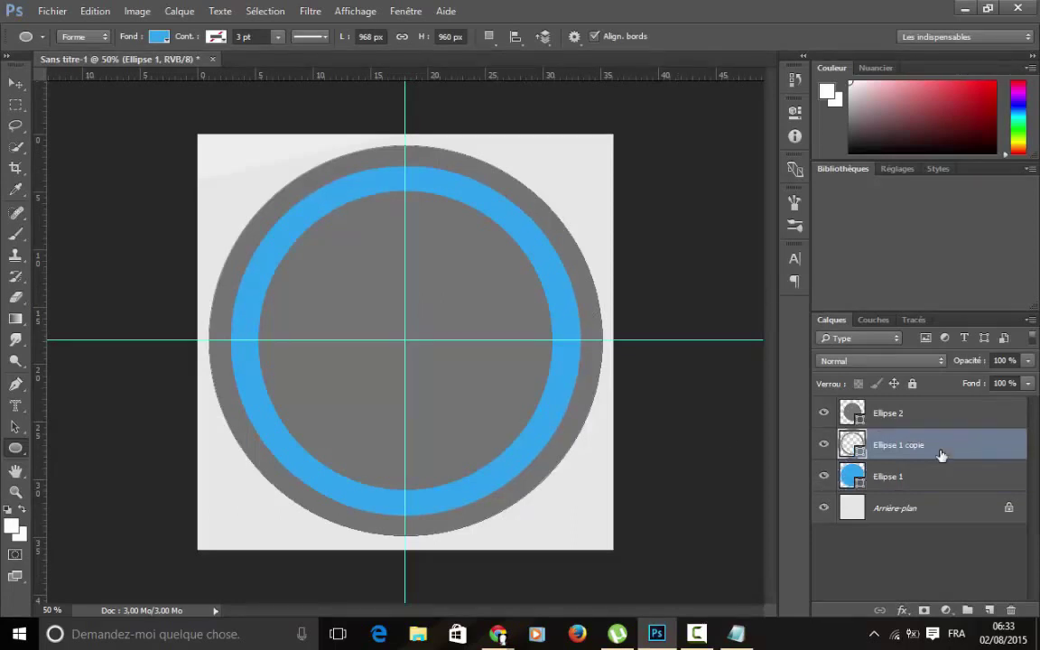
double_click(930, 452)
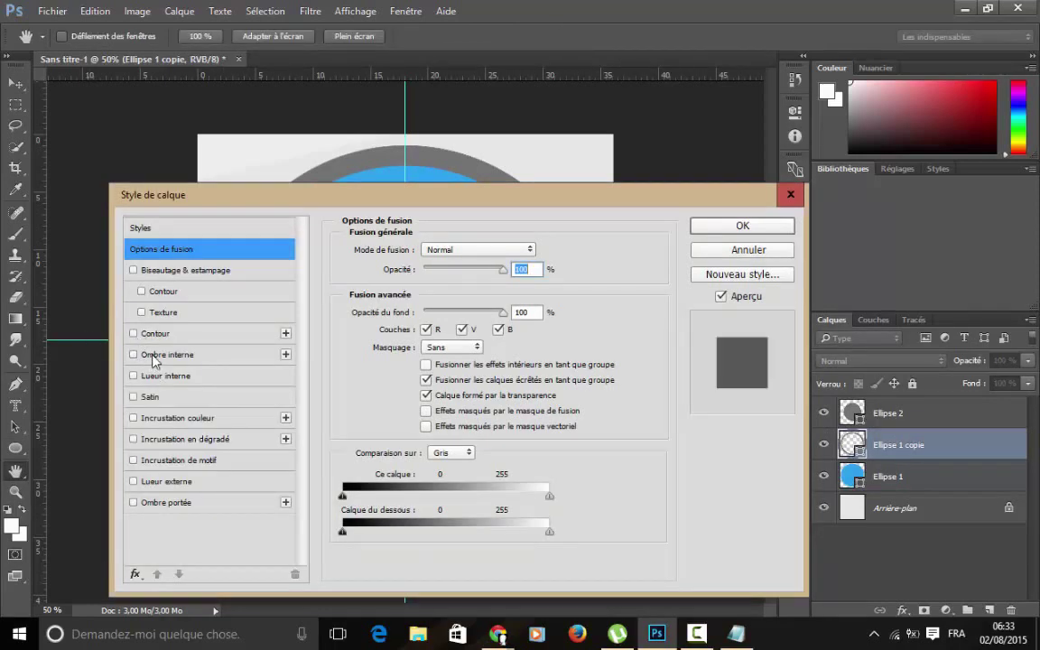
left_click(134, 355)
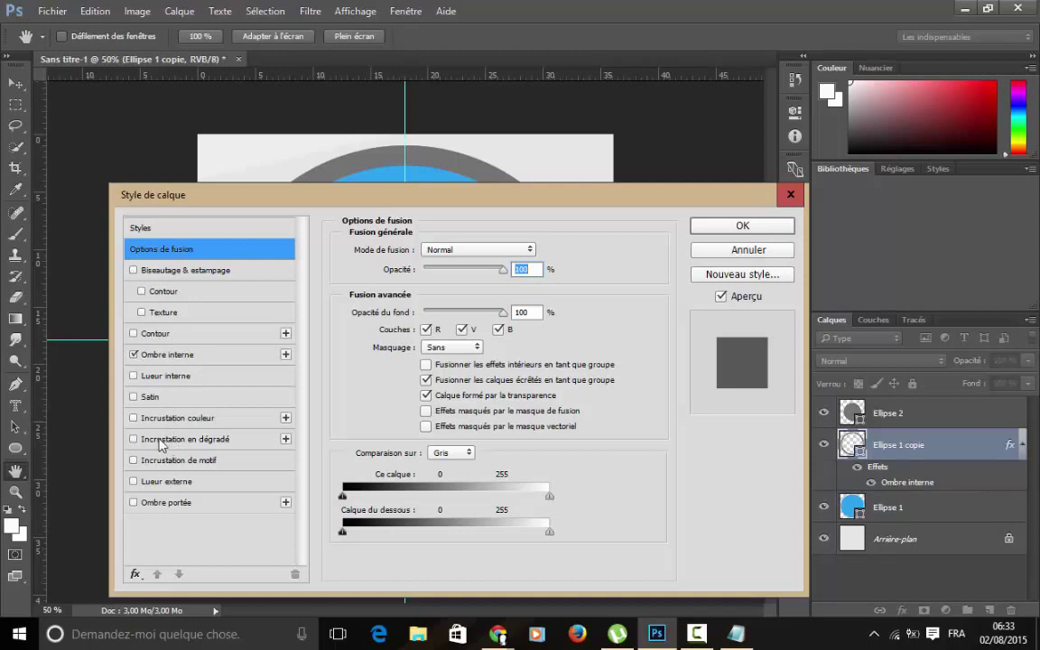
left_click(162, 440)
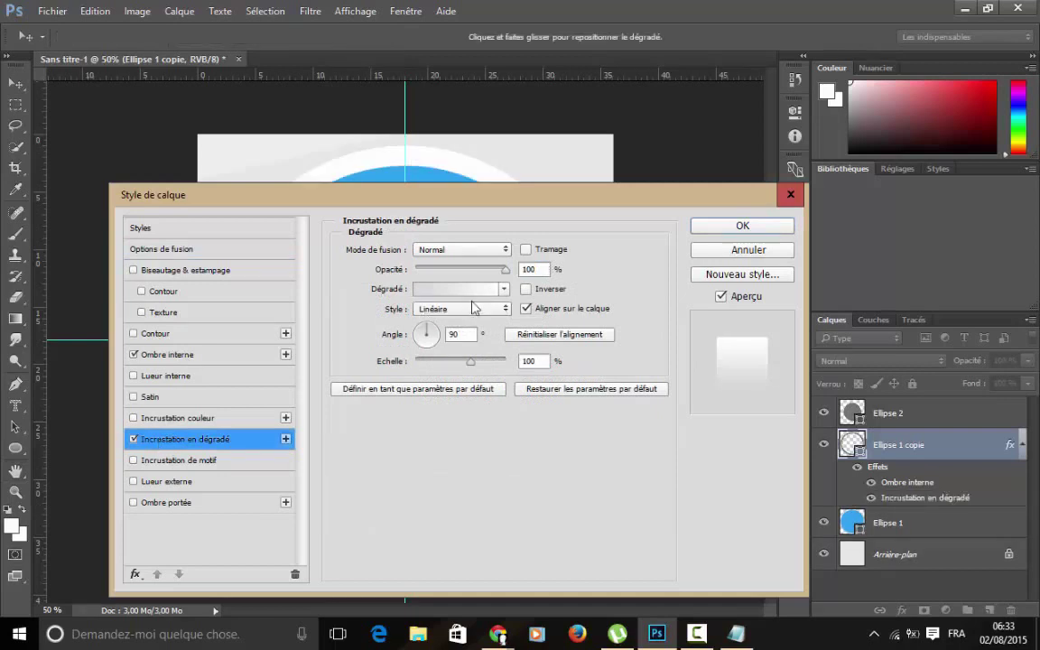
left_click(472, 290)
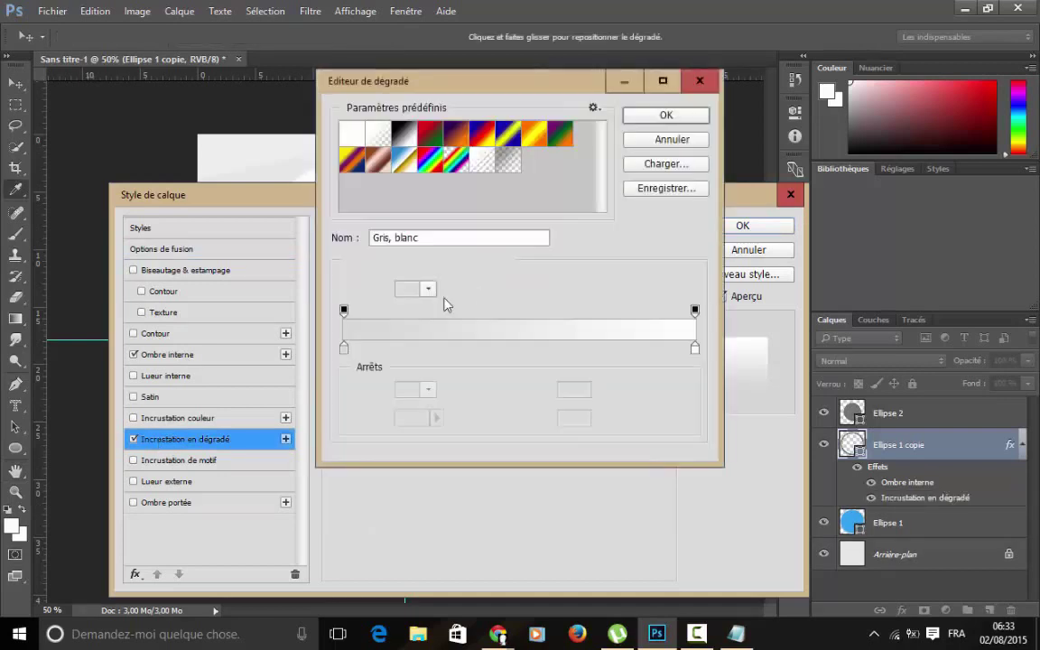
double_click(344, 349)
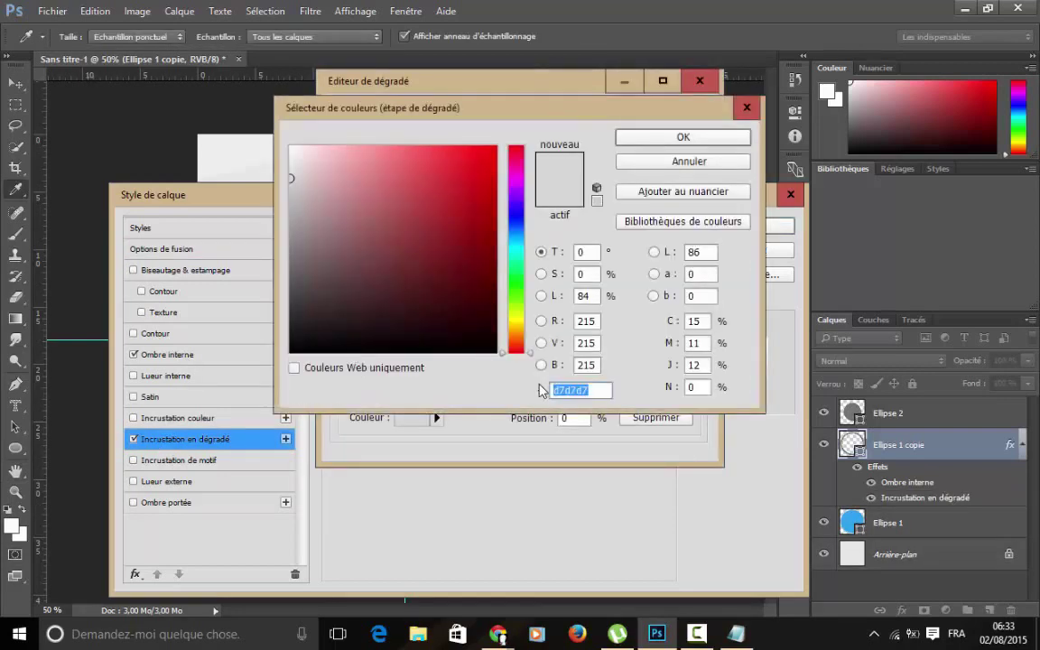
left_click(684, 137)
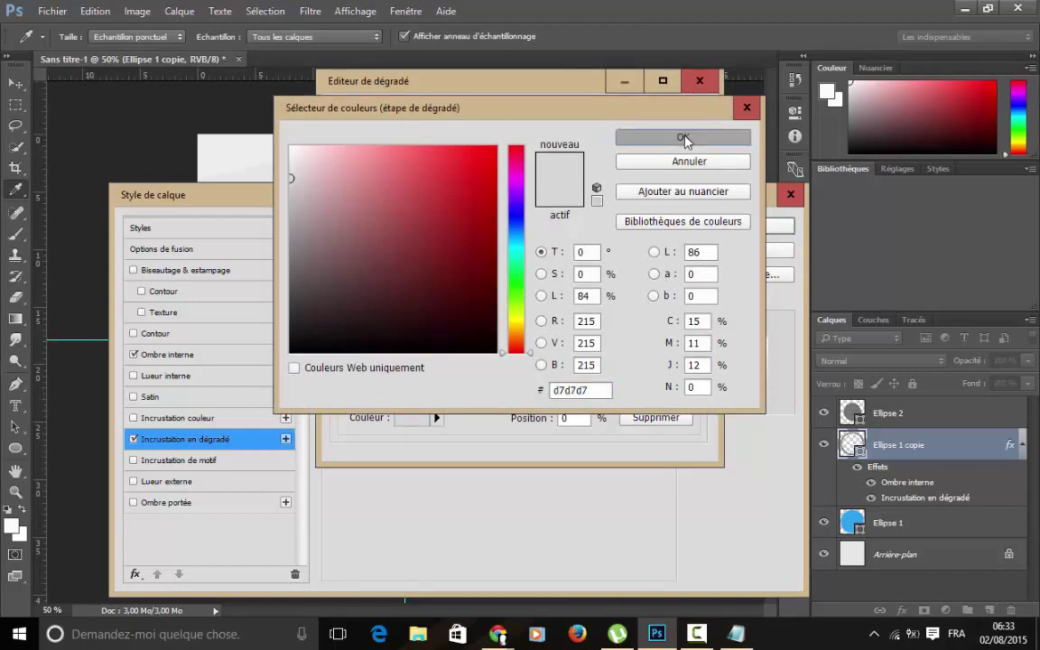
left_click(676, 114)
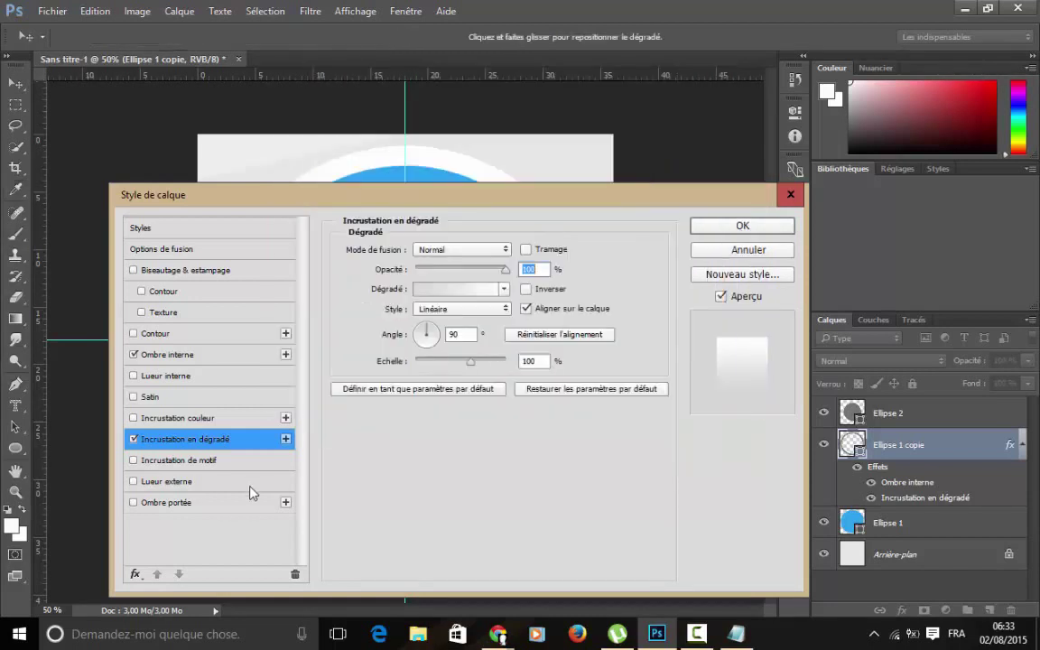
Add a size 21 Drop Shadow, apply the layer effects, then undo them.
left_click(205, 503)
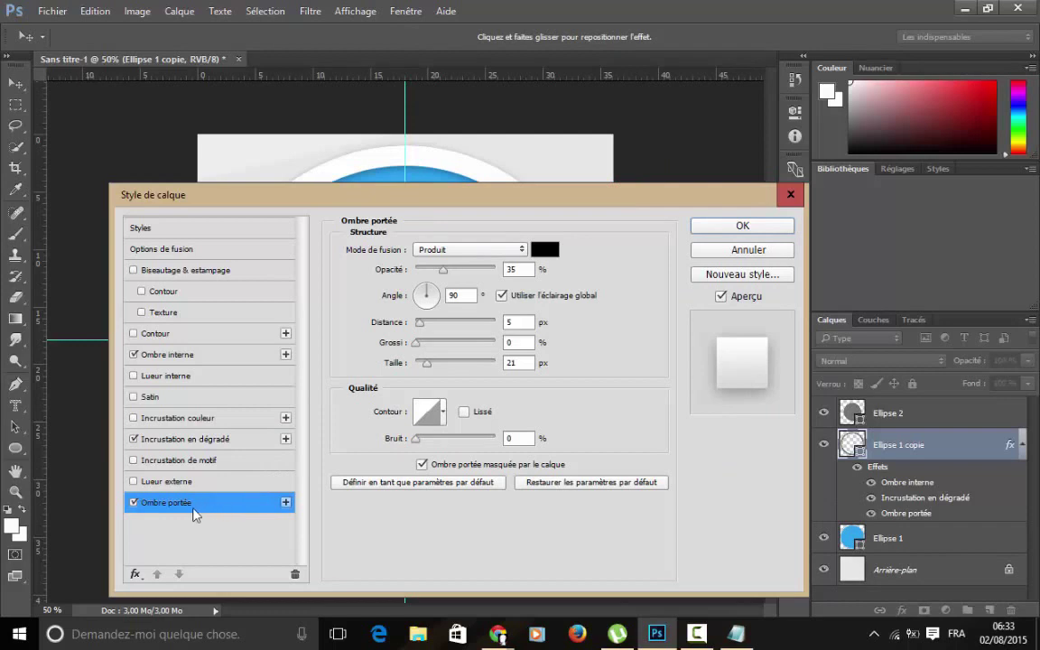
double_click(510, 362)
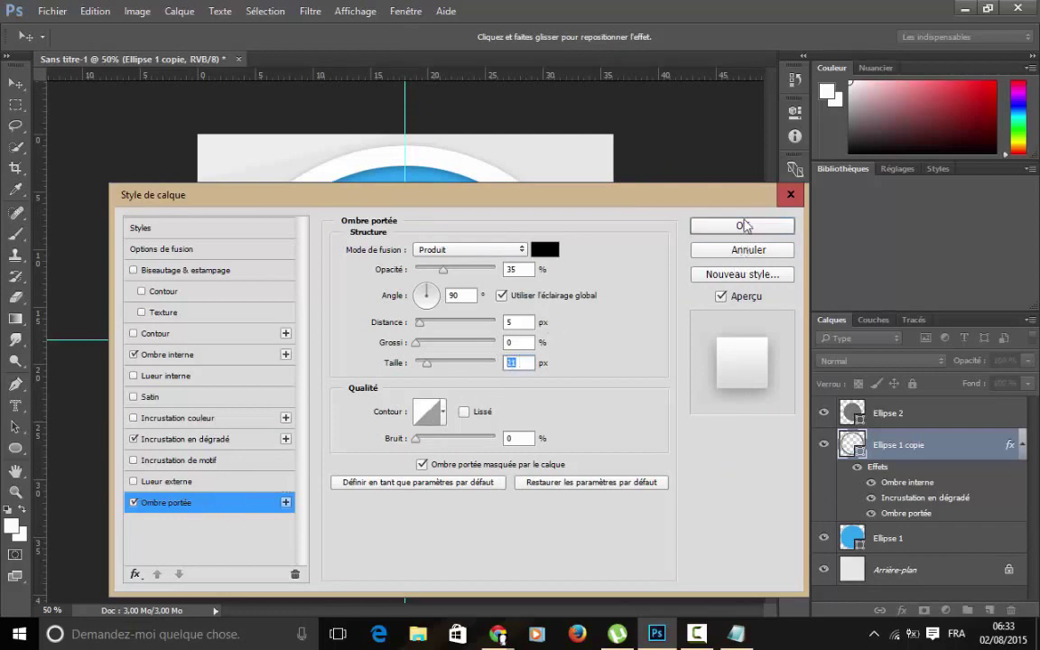
left_click(740, 225)
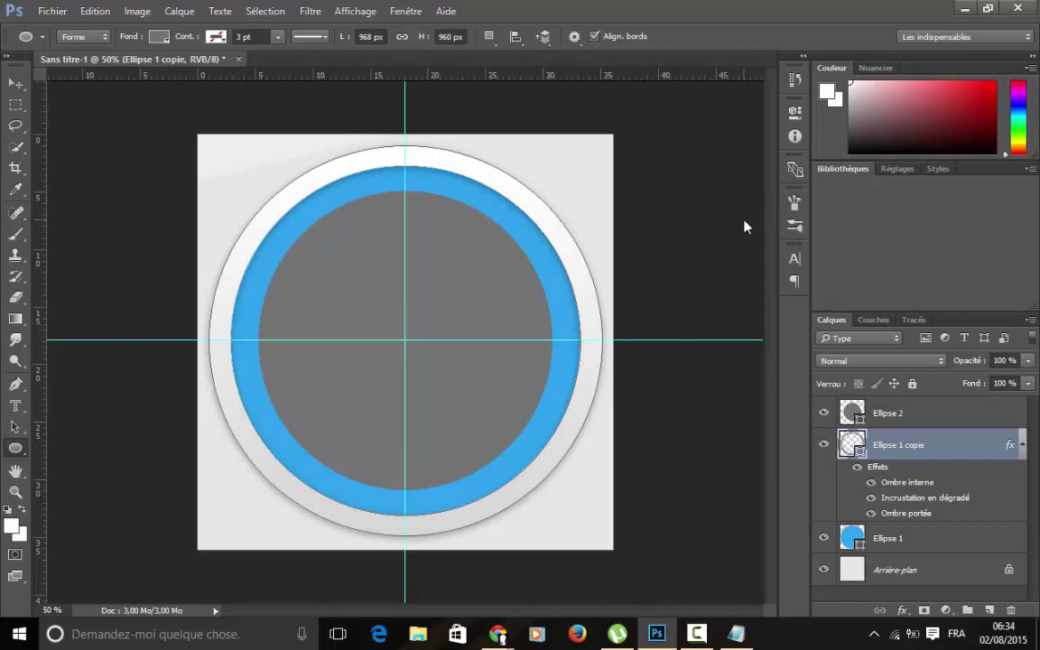
key("ctrl+z")
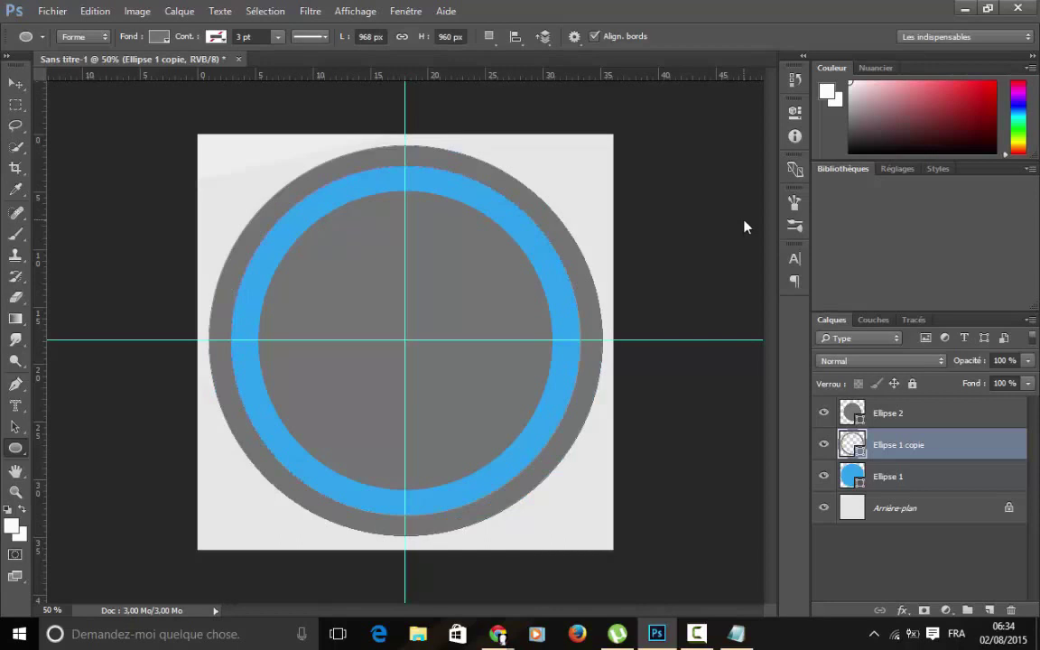
Copy the layer style from the Ellipse 1 copie layer.
left_click(912, 484)
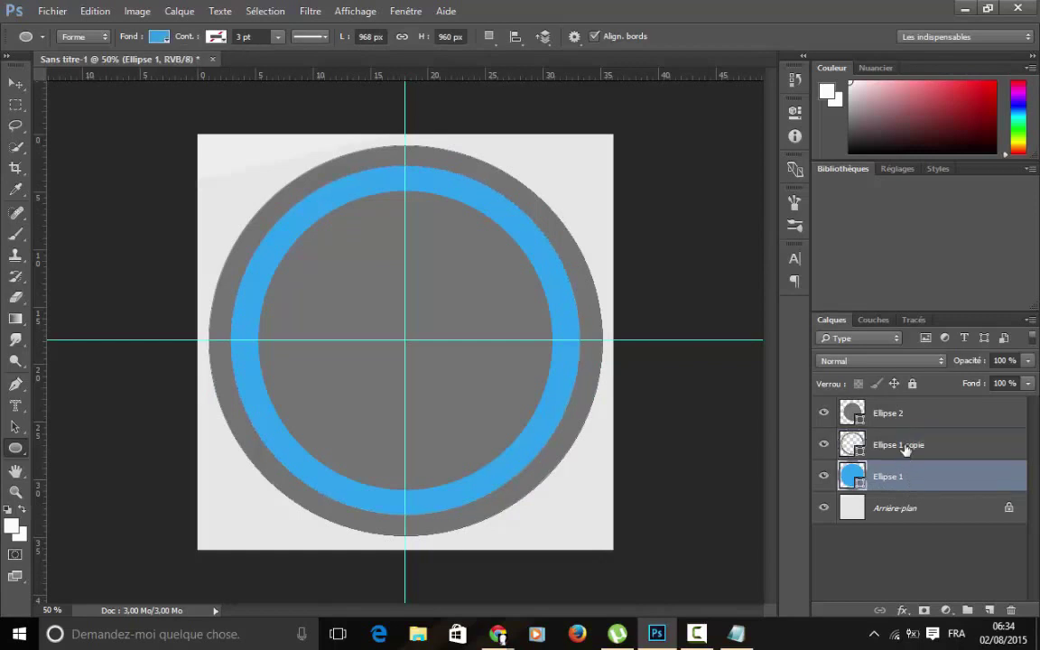
left_click(906, 449)
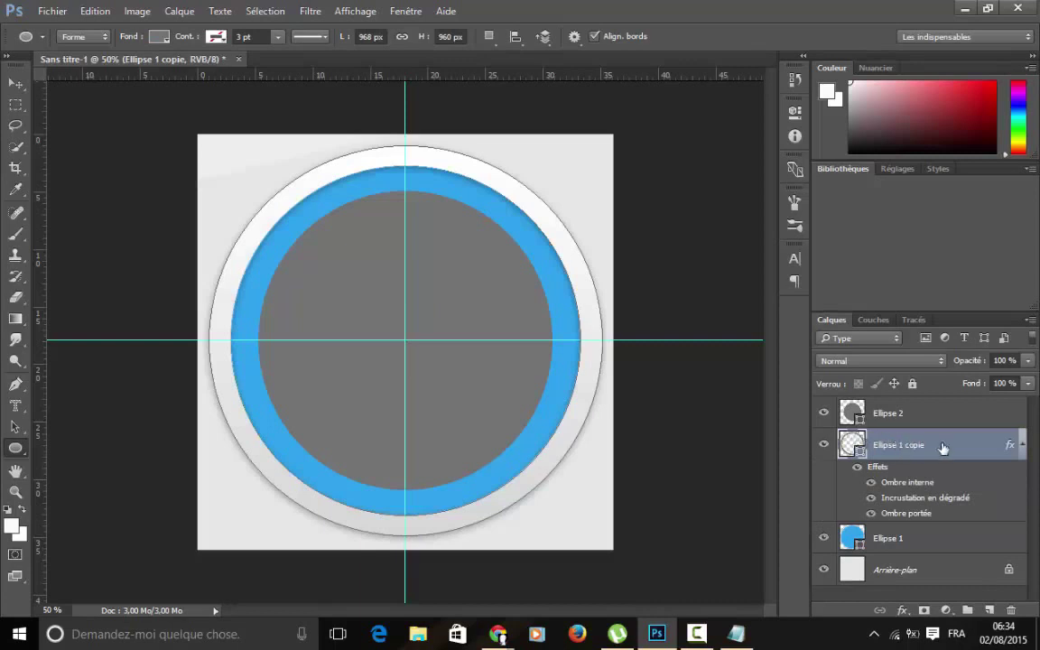
right_click(943, 449)
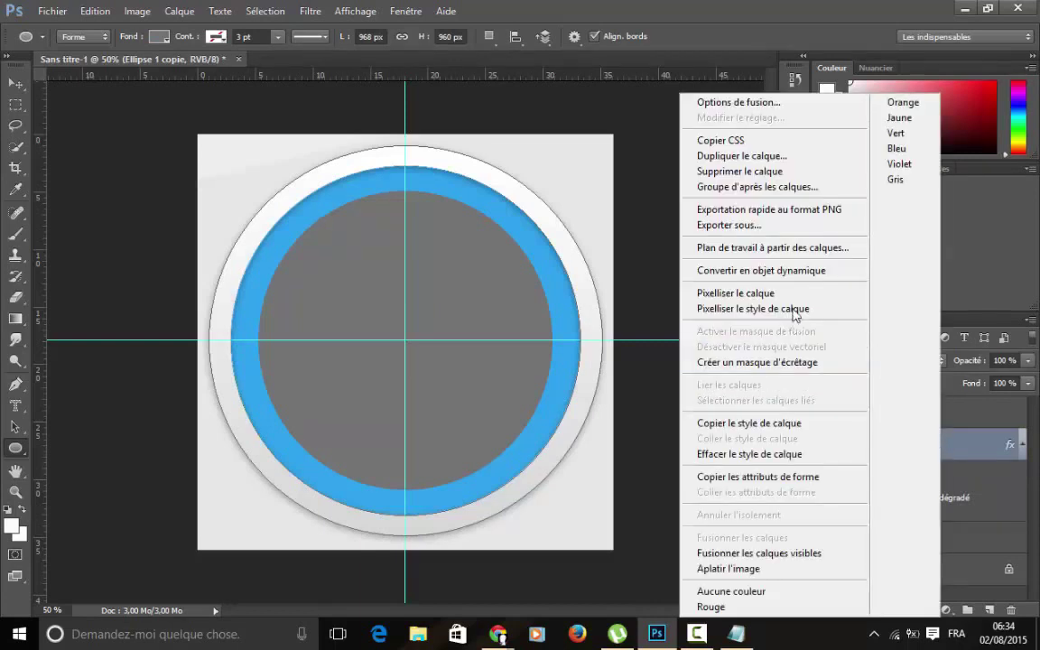
left_click(753, 428)
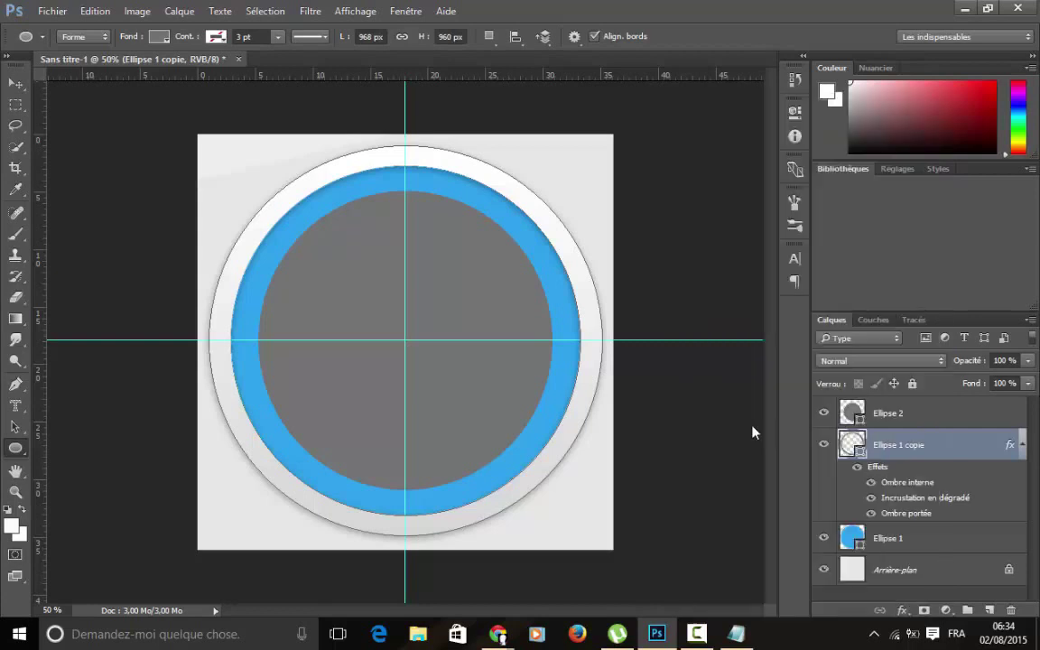
Paste the layer style onto Ellipse 2 and collapse both layers' effects lists.
right_click(943, 414)
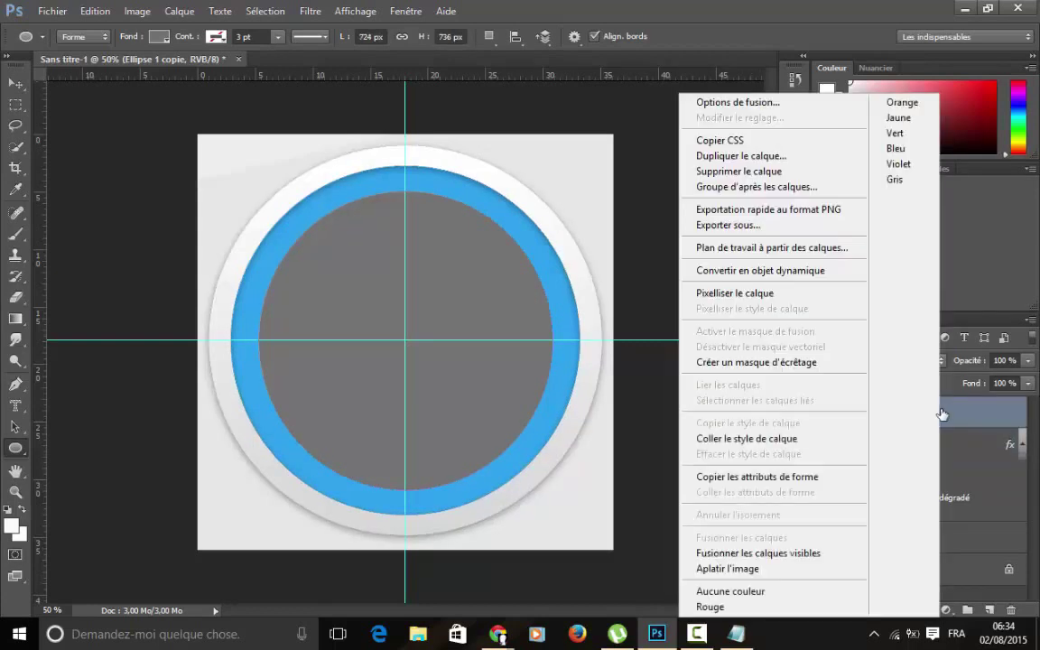
left_click(777, 440)
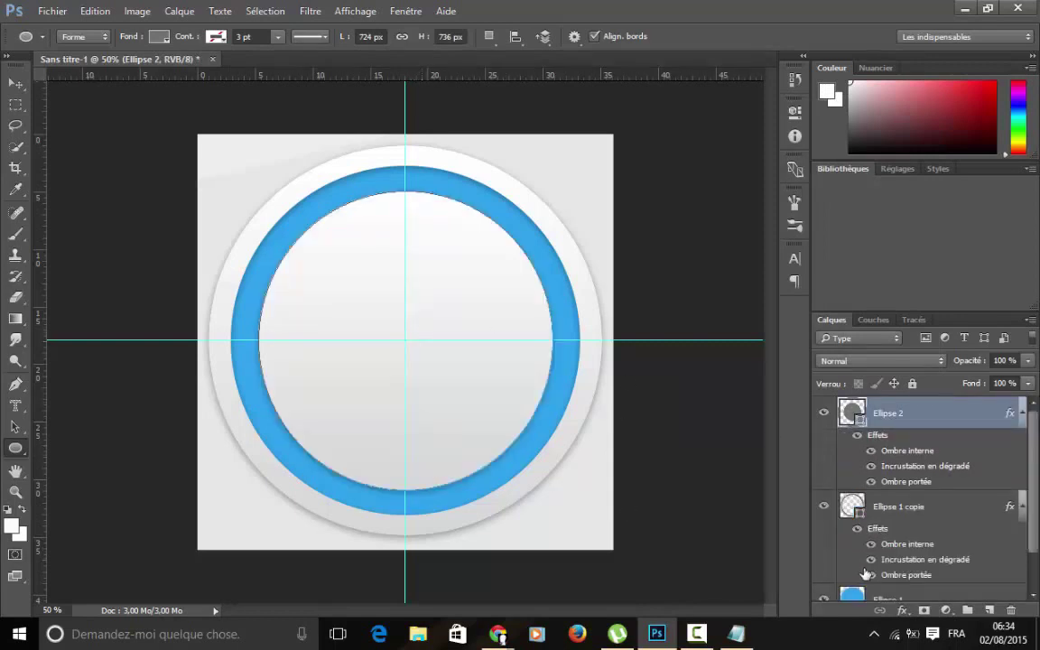
left_click(1022, 414)
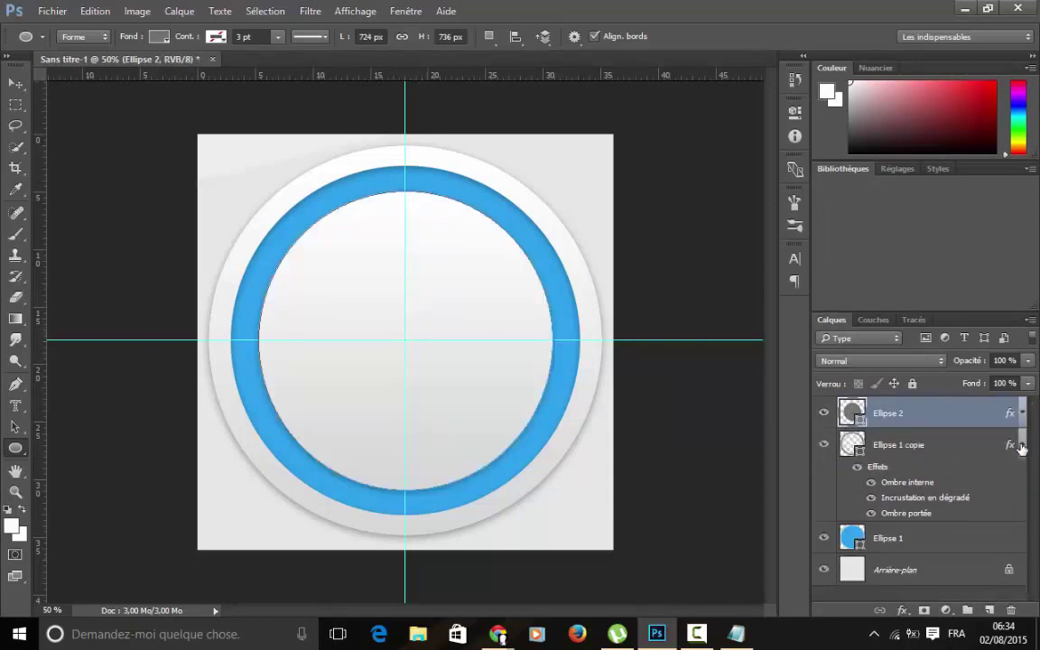
left_click(1022, 446)
mouse_move(498, 634)
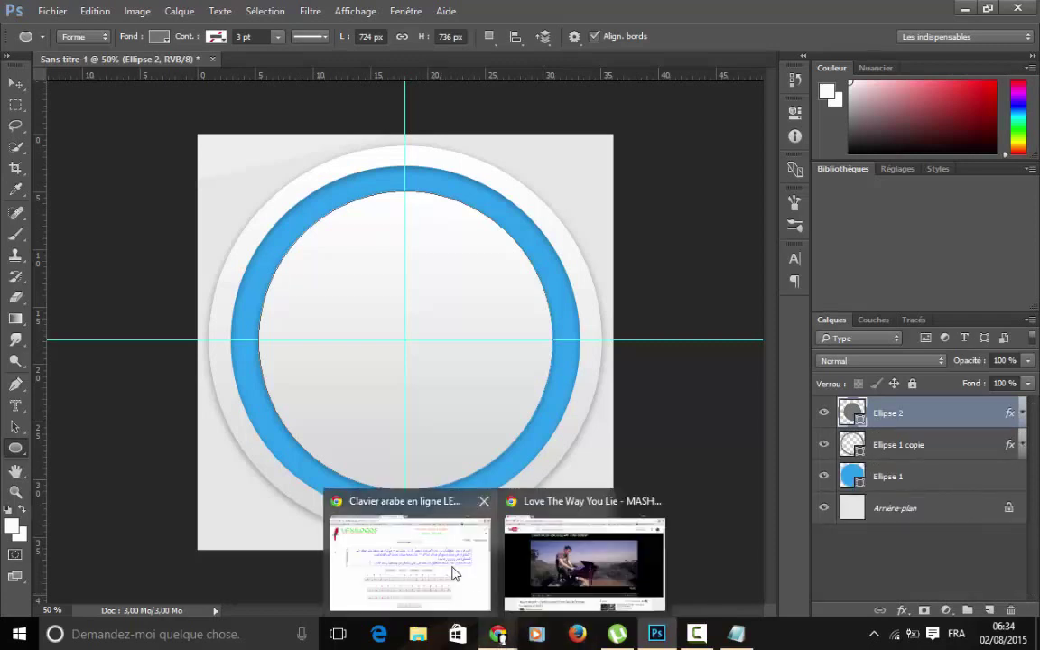
Add an Arabic line about copying the first layer's style to the second, ending 'كما لاحظتم ^^'.
left_click(456, 573)
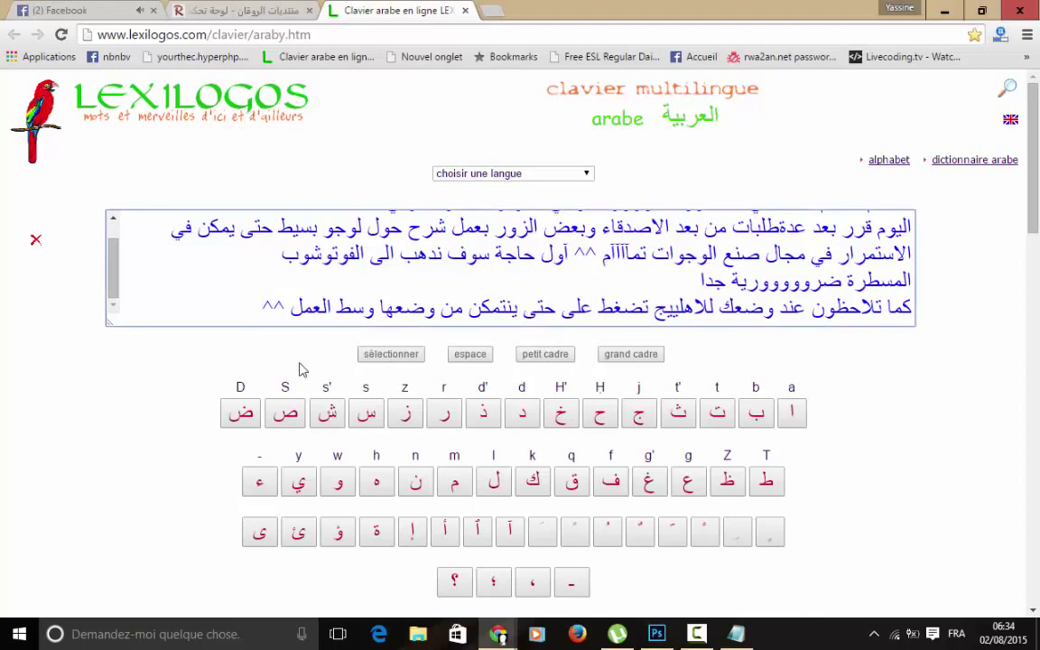
key("Return")
type("بعد")
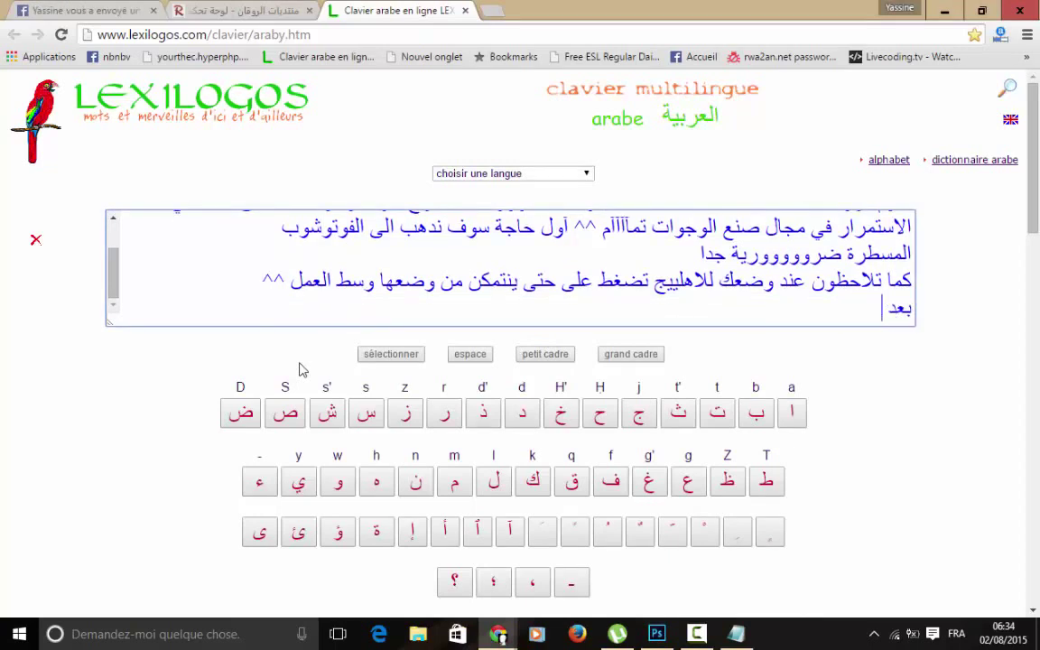
type(" عمل")
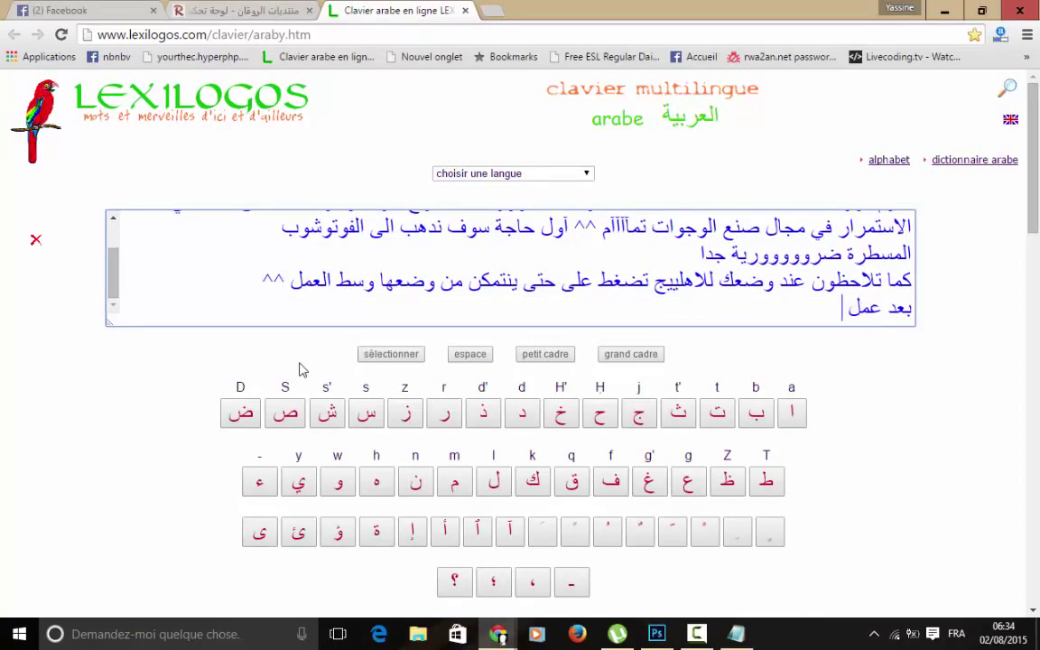
type(" الستاي")
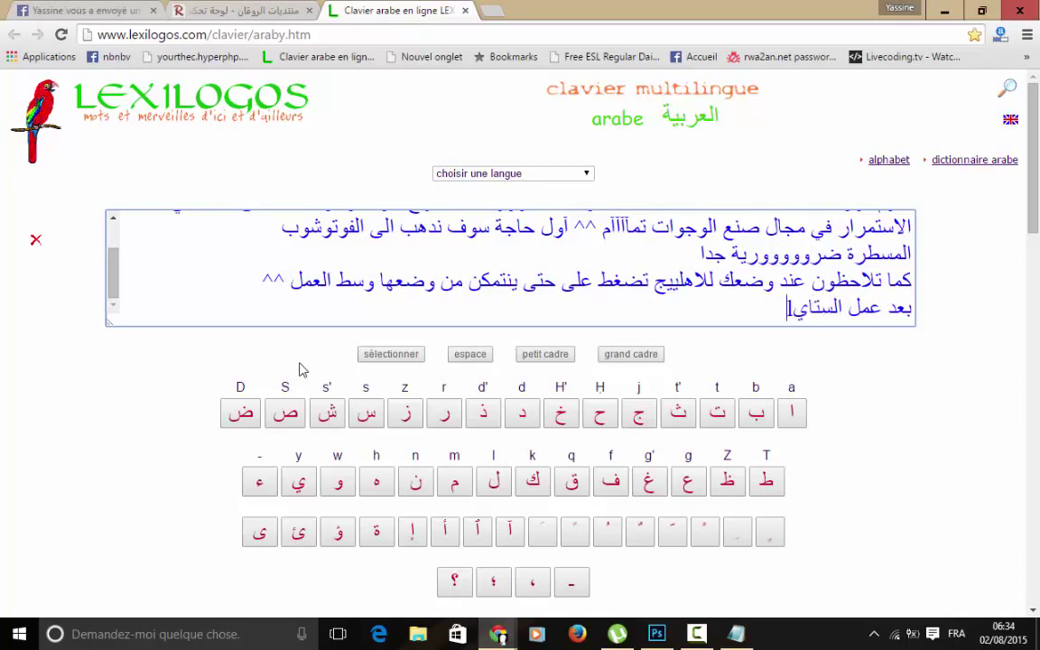
type("ل على ال")
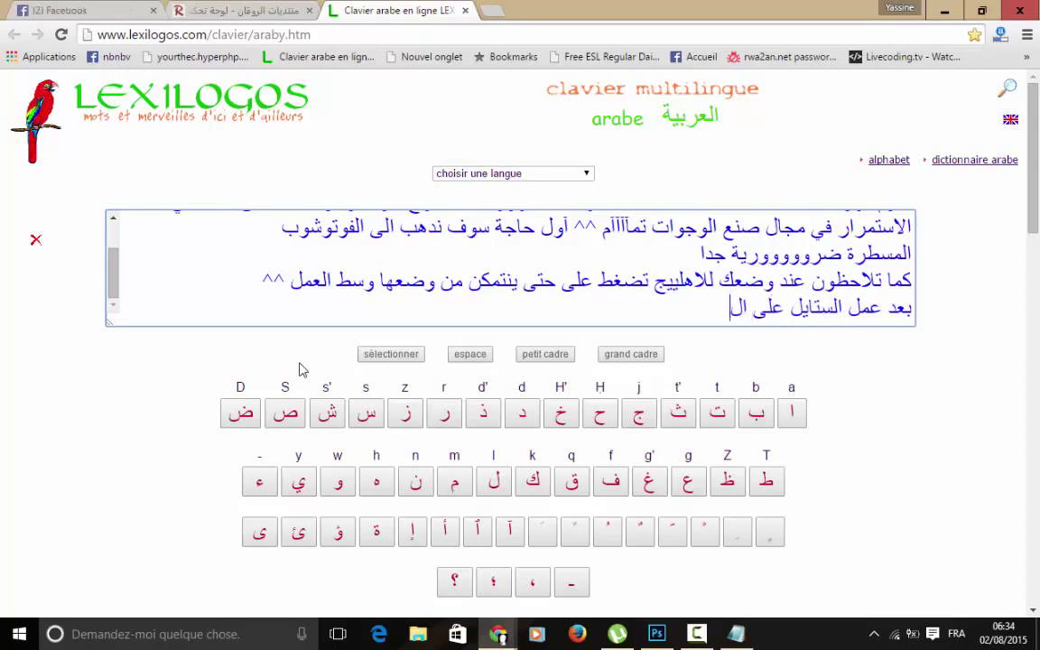
type("ا")
key("BackSpace")
type("يالاو")
type("لأول")
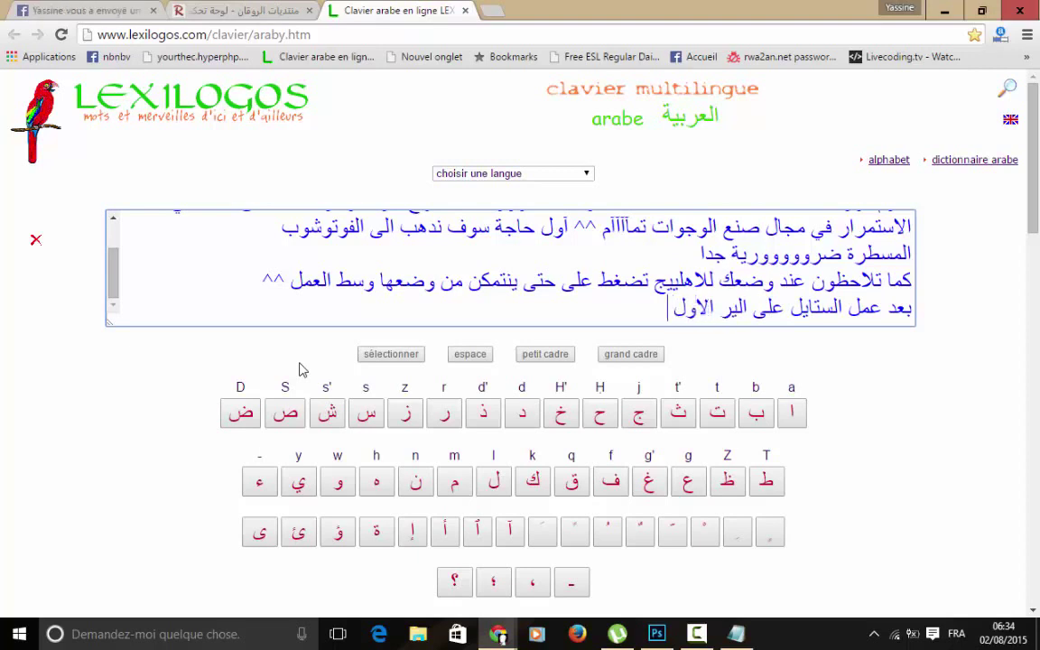
type(" نن")
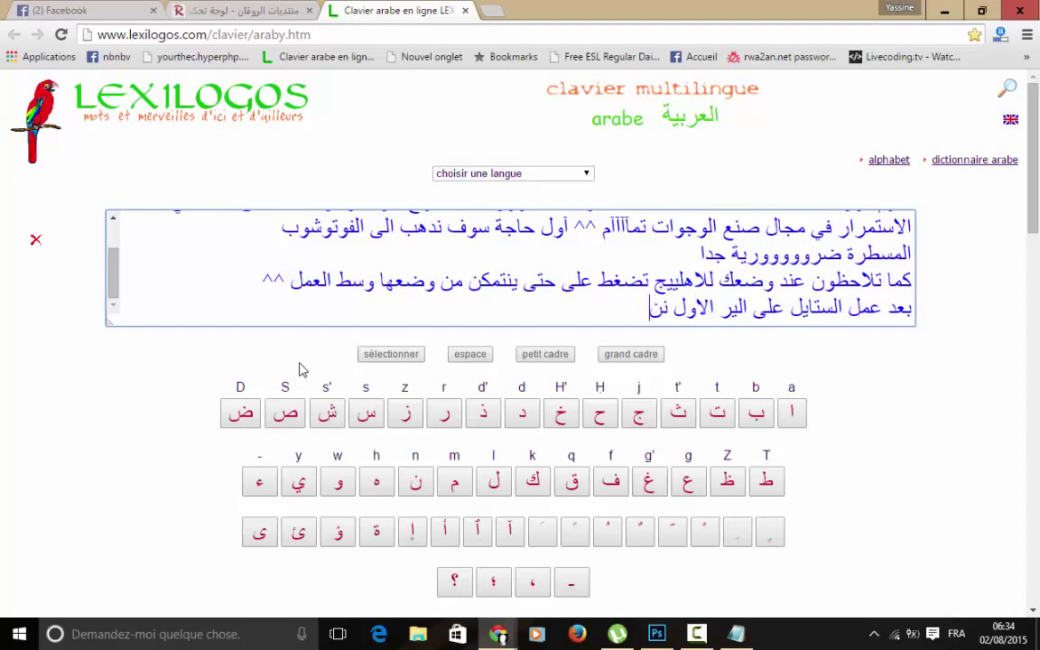
type("سخ ونض")
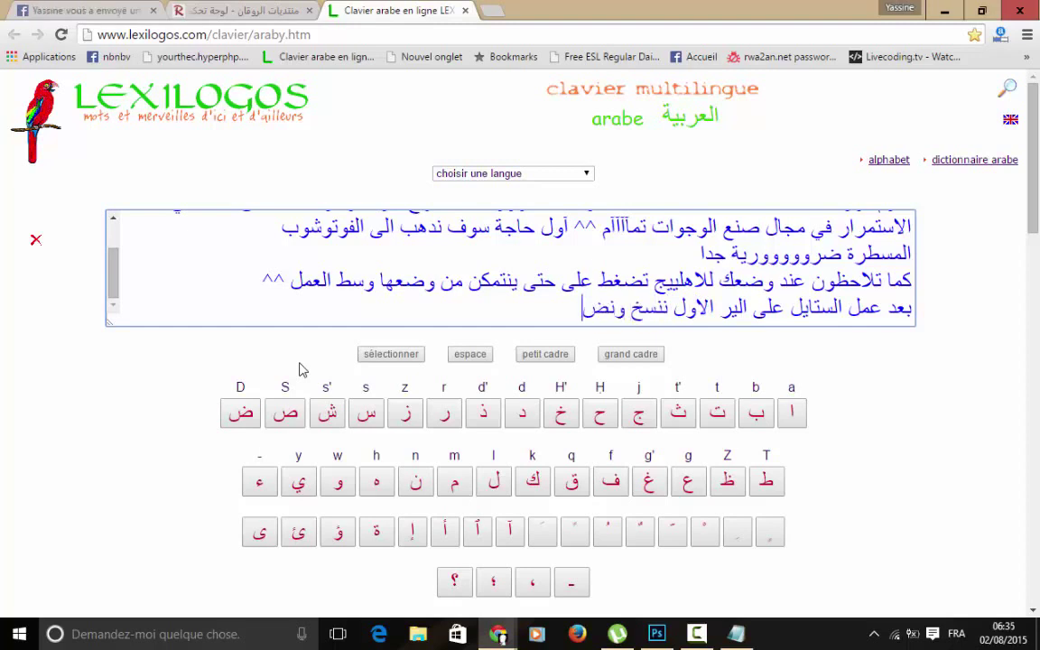
type("ع")
type("ه a")
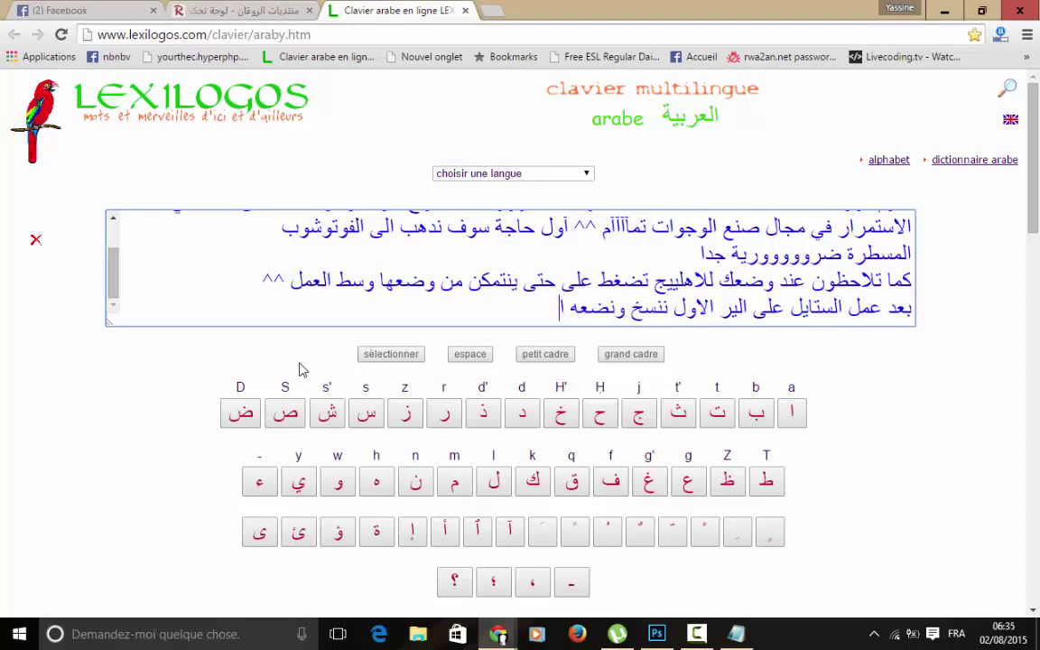
type("ثاني")
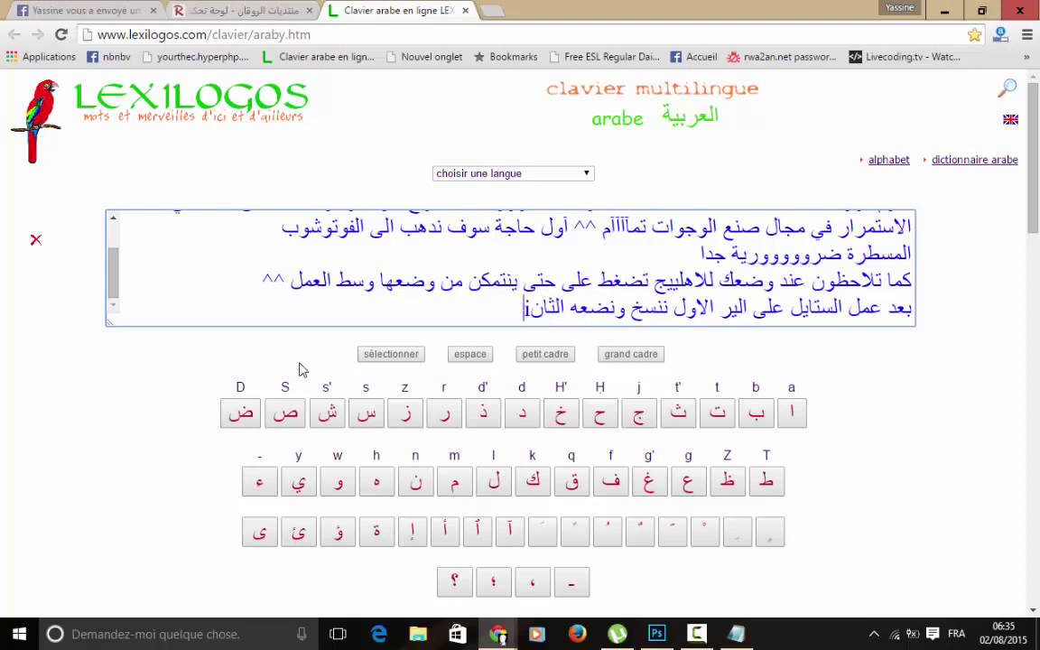
type(" كmا ل")
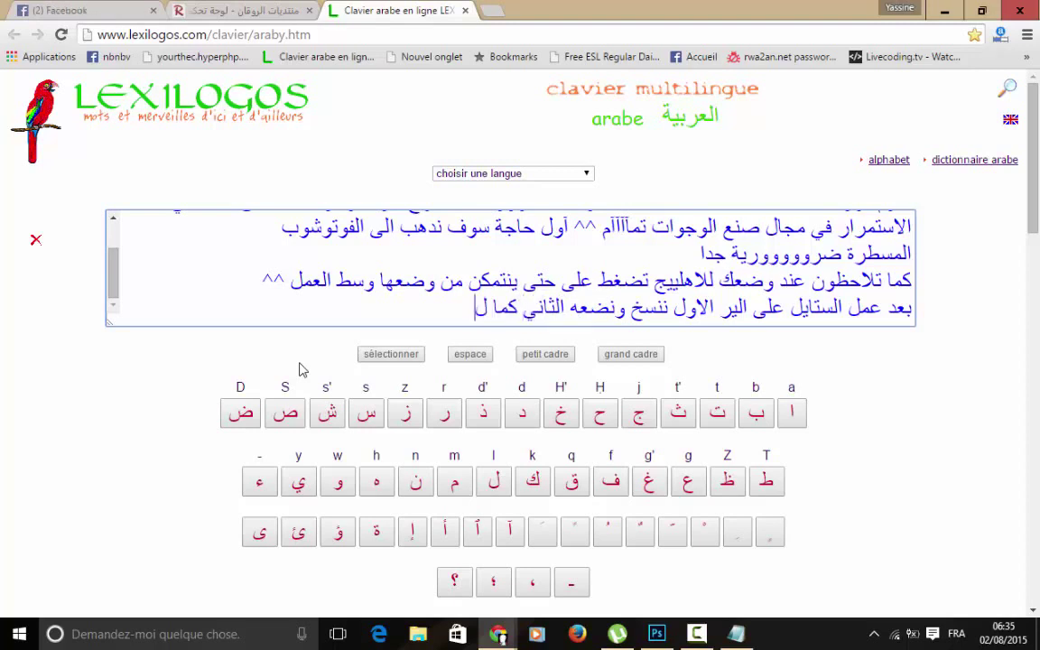
type("احظتم")
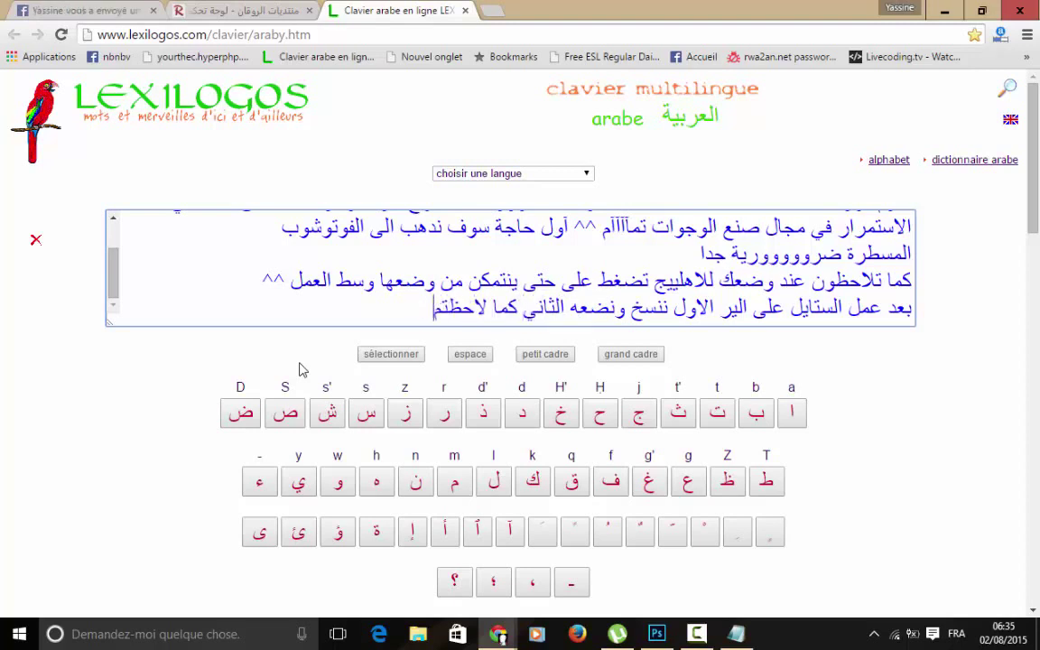
type("^^")
left_click(647, 636)
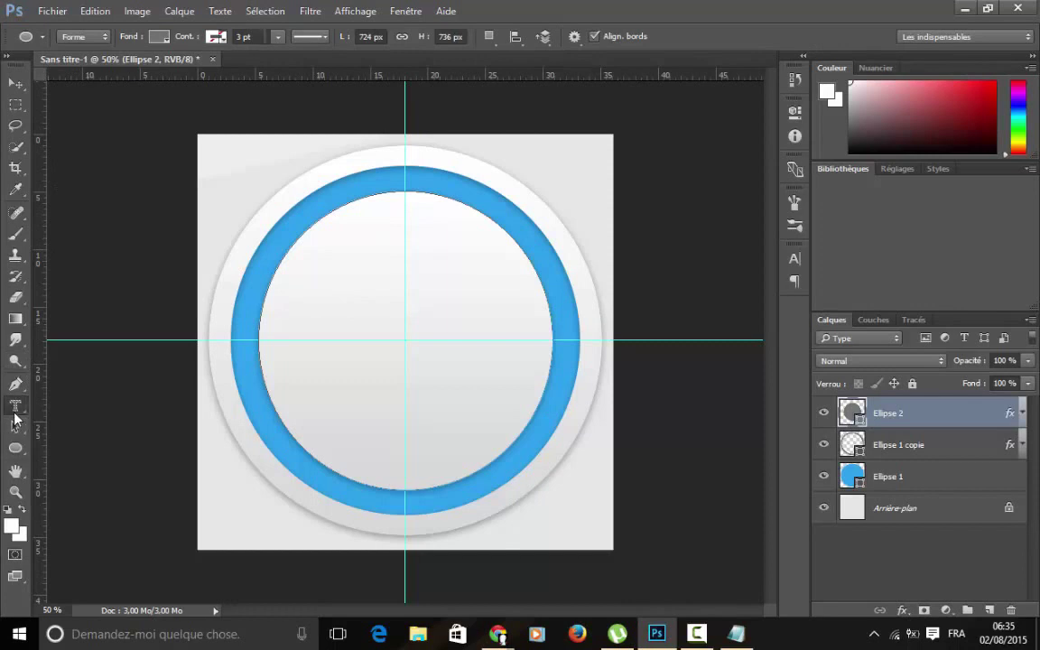
Begin 481 pt Dodger Condensed type-mask lettering on Ellipse 1 with the Horizontal Type Mask tool.
left_click(16, 406)
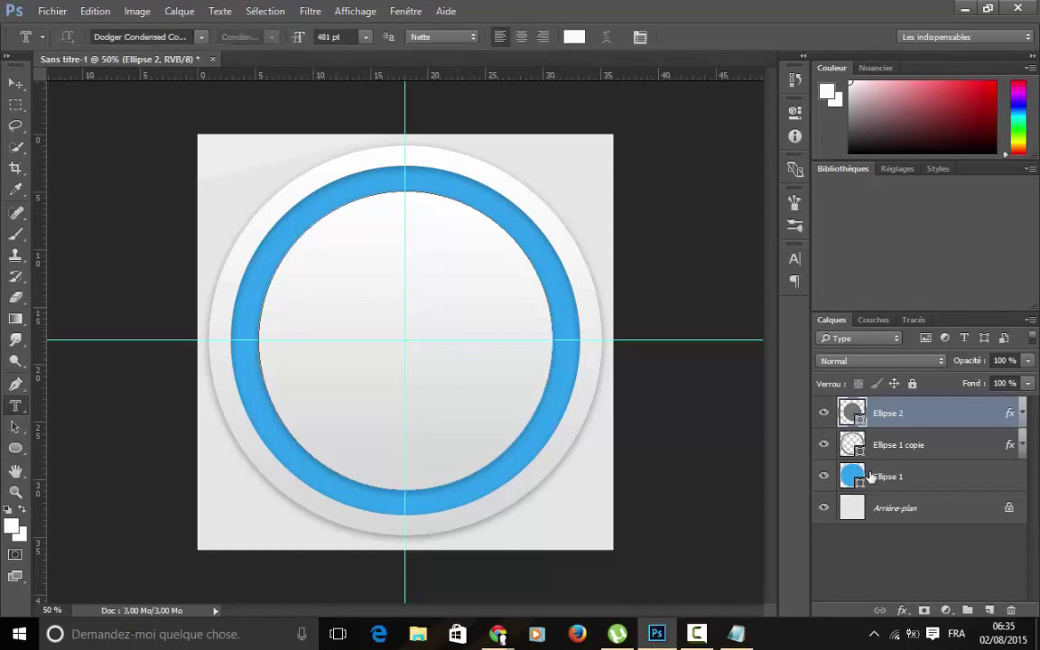
left_click(944, 477)
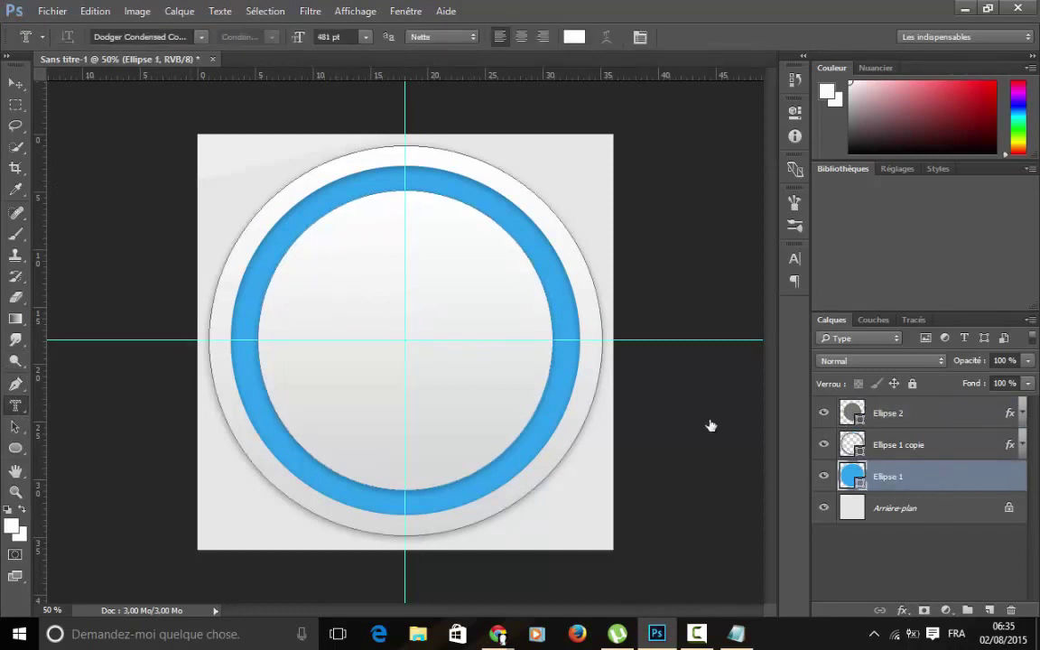
left_click(246, 204)
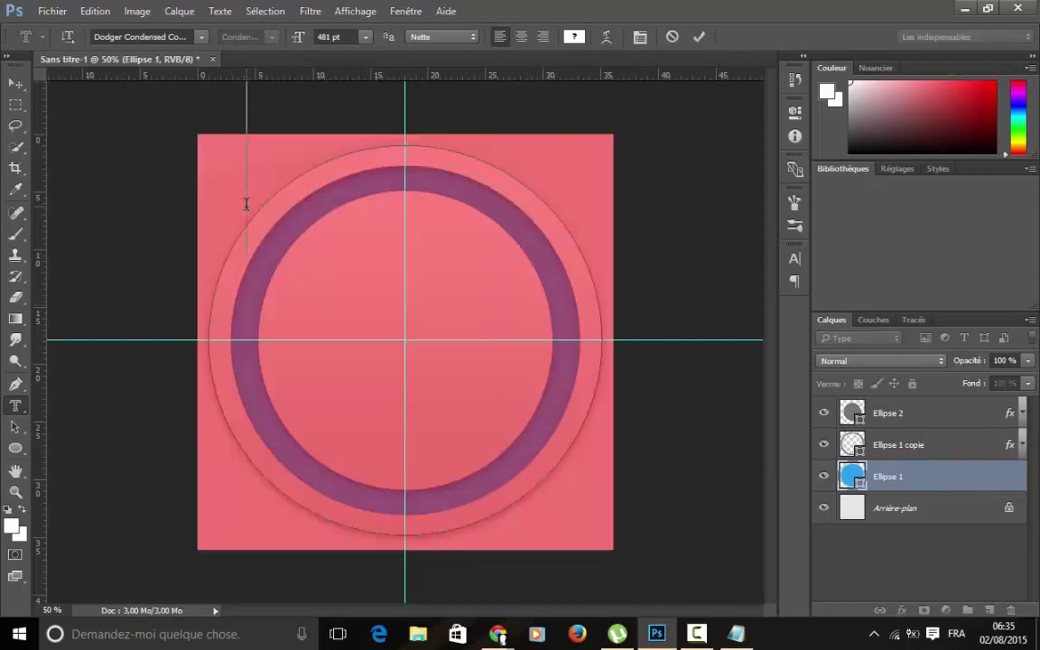
type("P")
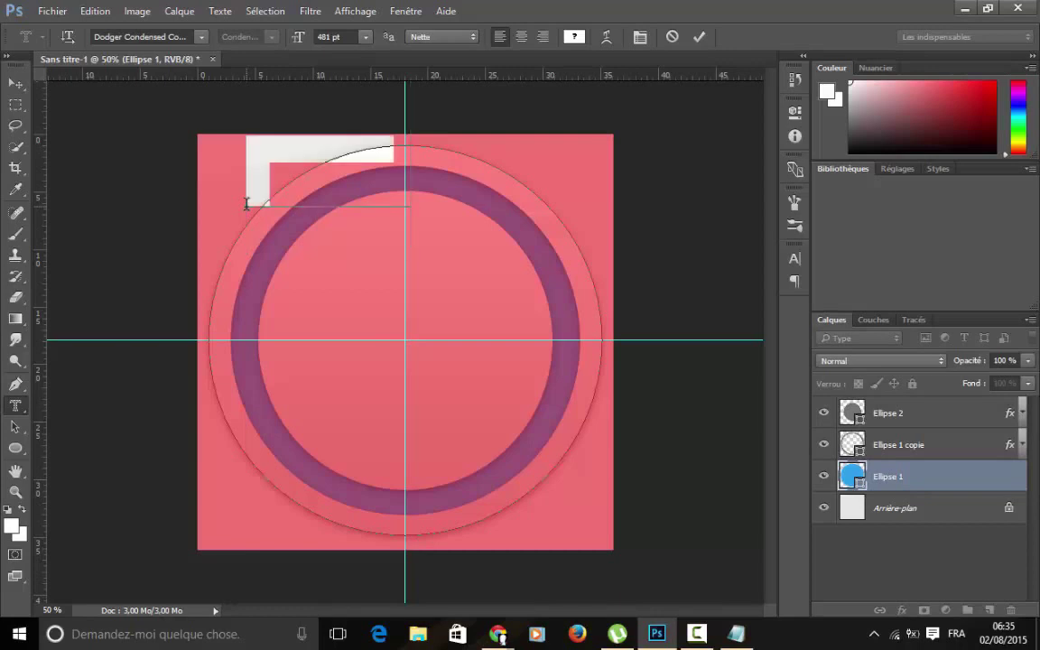
key("BackSpace")
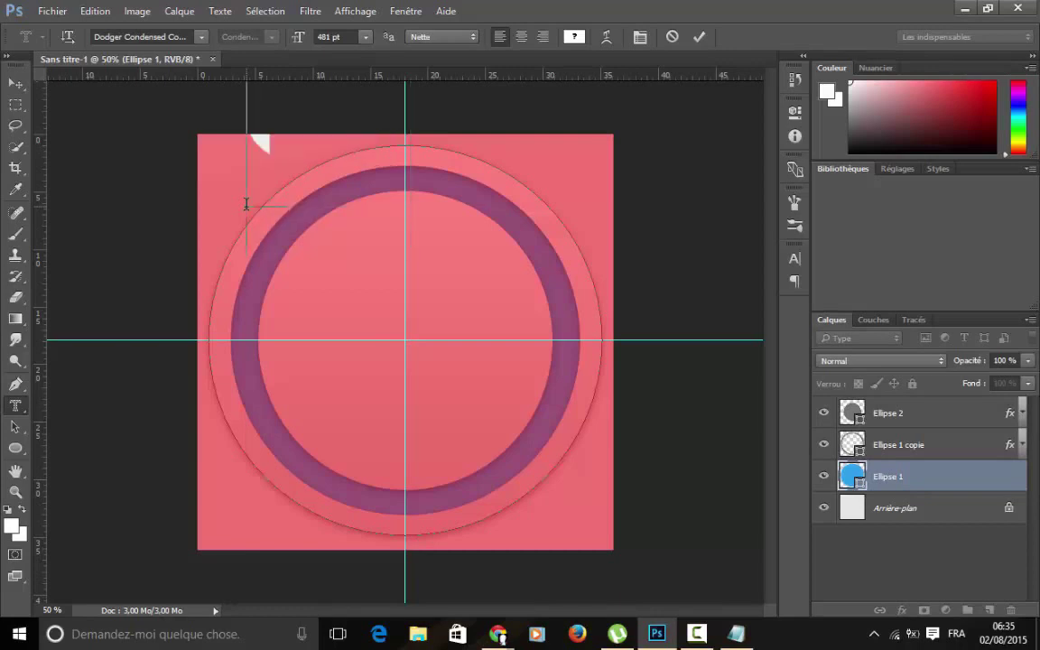
type("A")
key("BackSpace")
Type the initials, fixing mistyped letters, and move them to the circle's centre.
type("U")
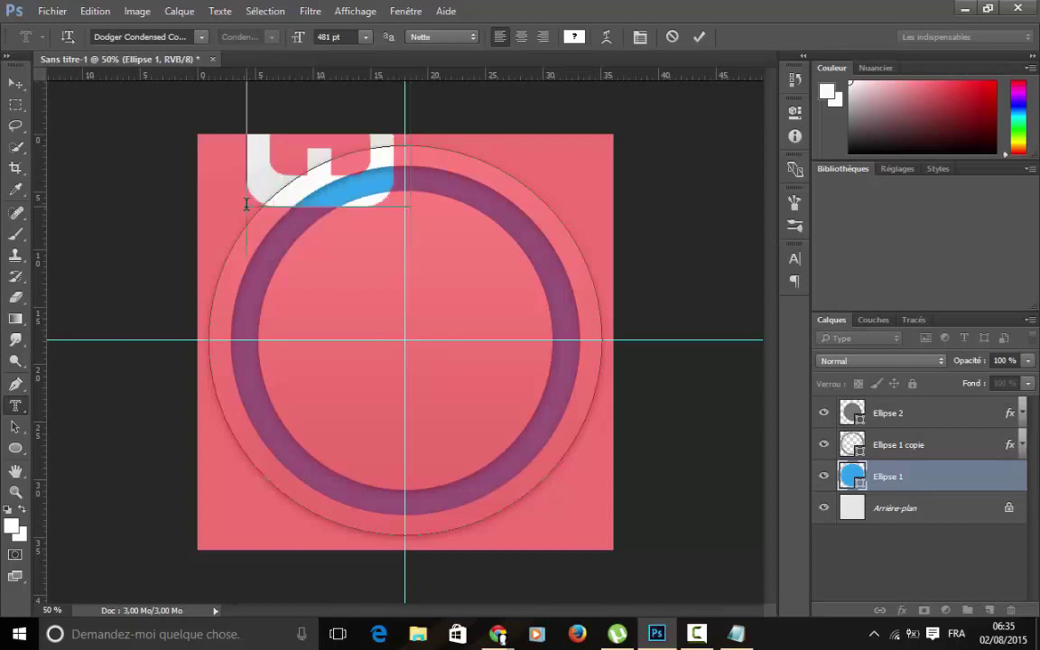
key("BackSpace")
type("P")
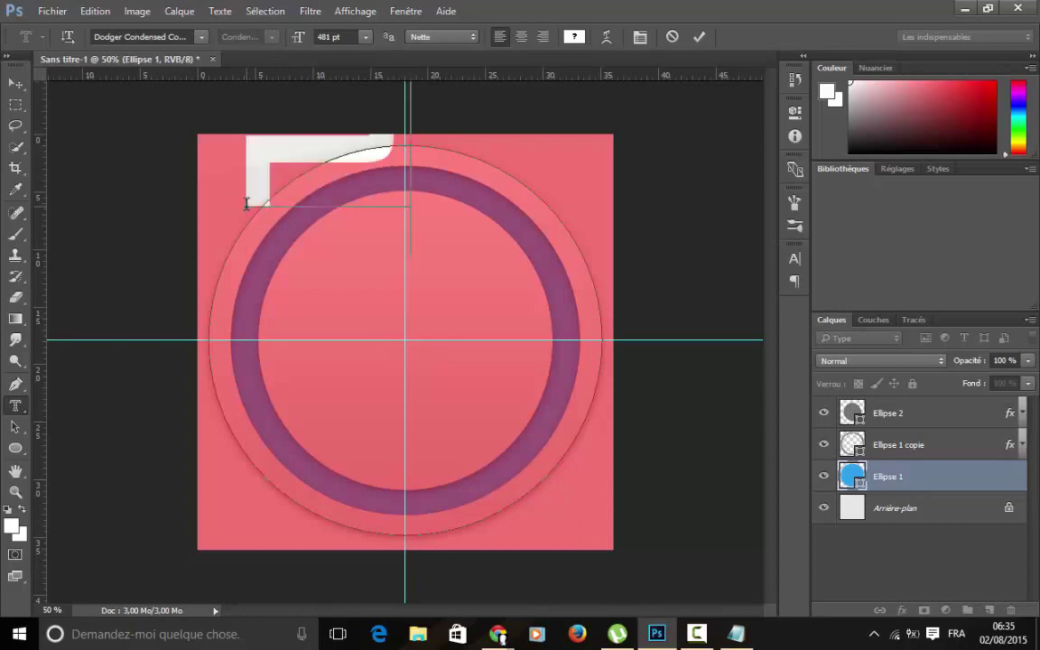
type("\"")
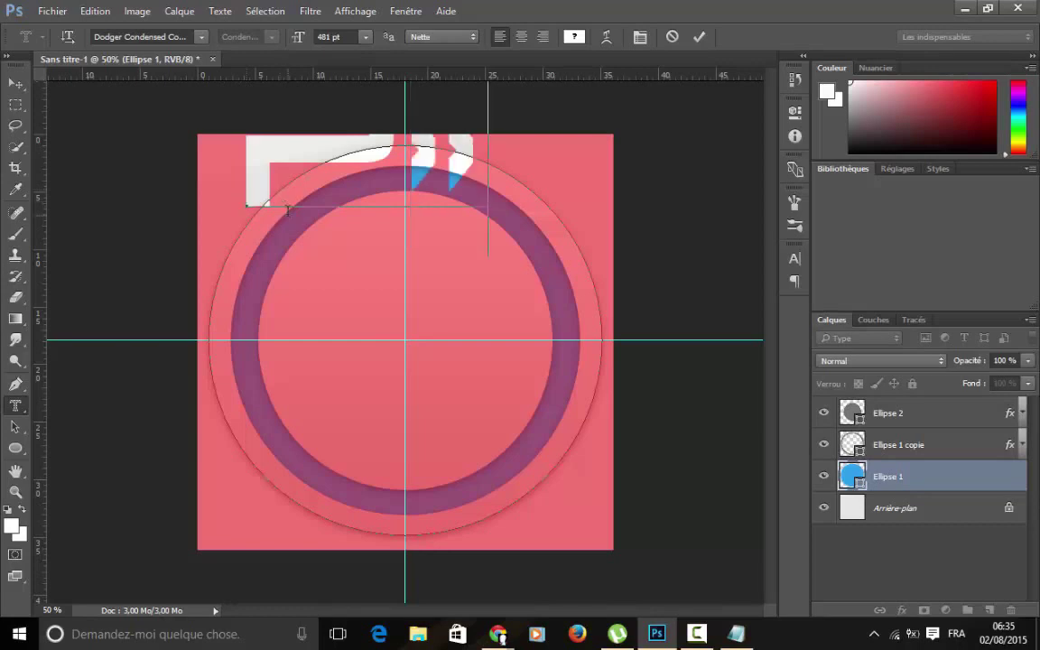
key("BackSpace")
type("P")
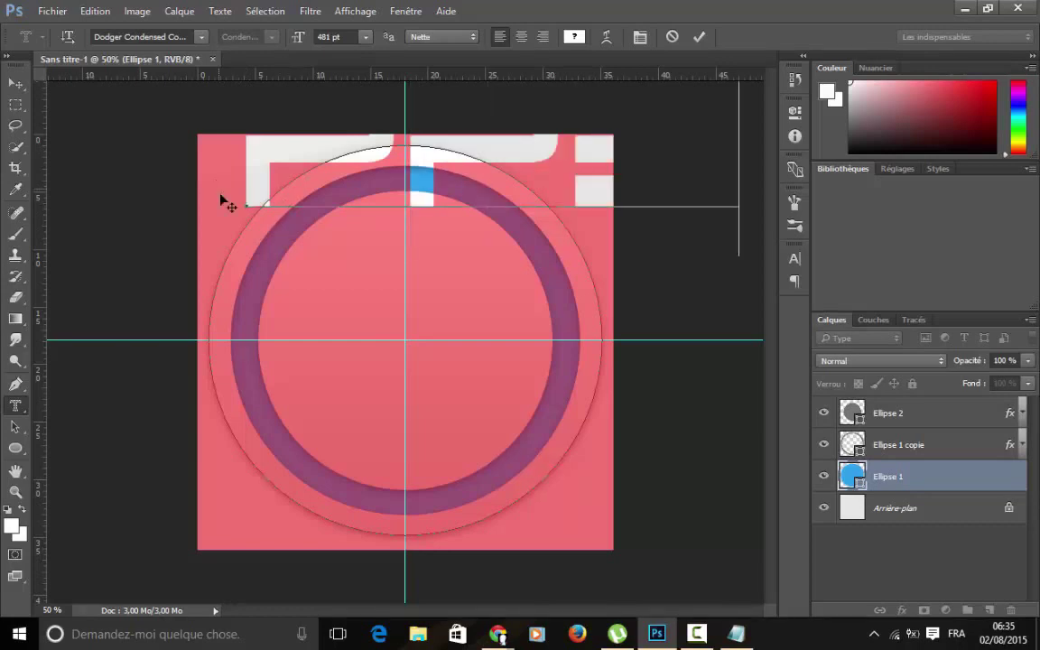
key("BackSpace")
type("S")
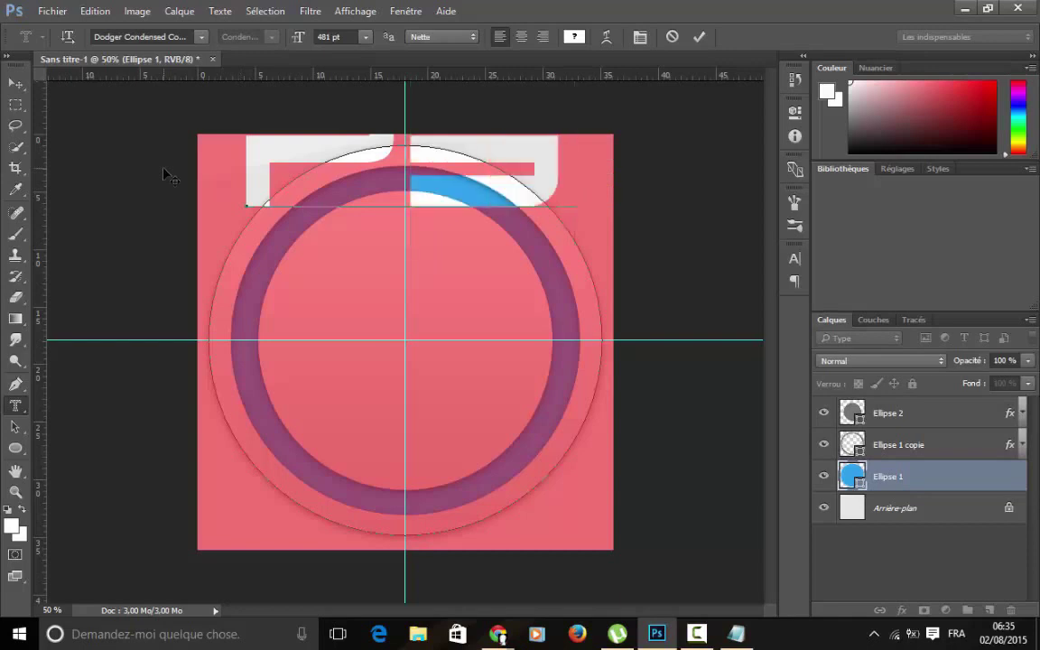
left_click_drag(332, 310, 341, 484)
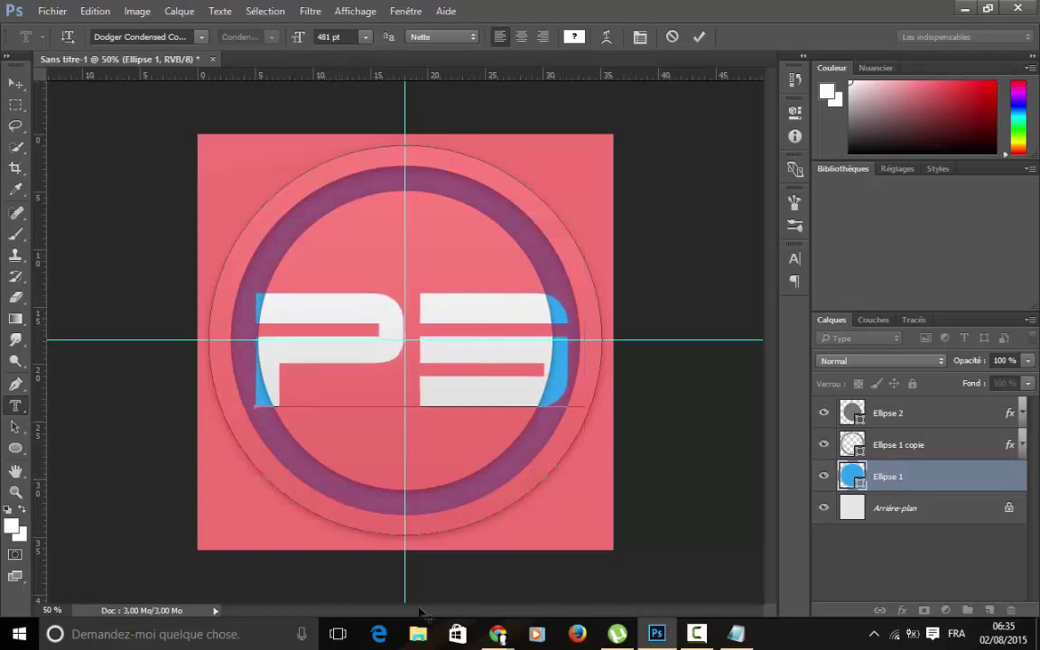
In the Lexilogos text area, replace the stray last line with 'لا تخفوا ساضع لكم رابط الفونت تحت الفيديوا هههه ^^'.
mouse_move(498, 634)
left_click(442, 578)
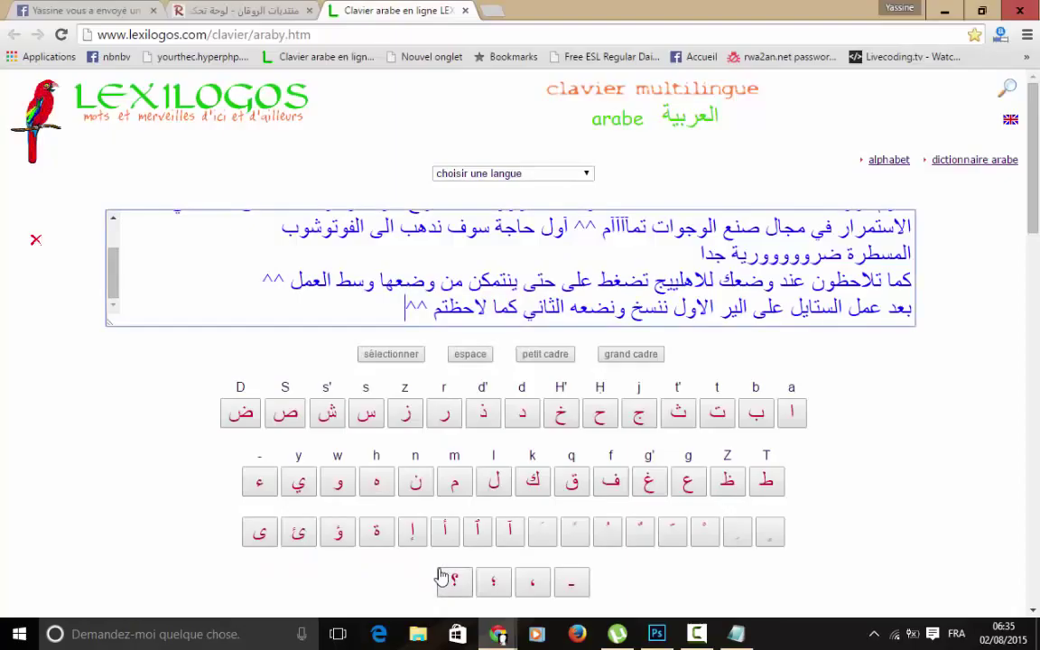
scroll(388, 318, "down", 2)
type("Lإ ط")
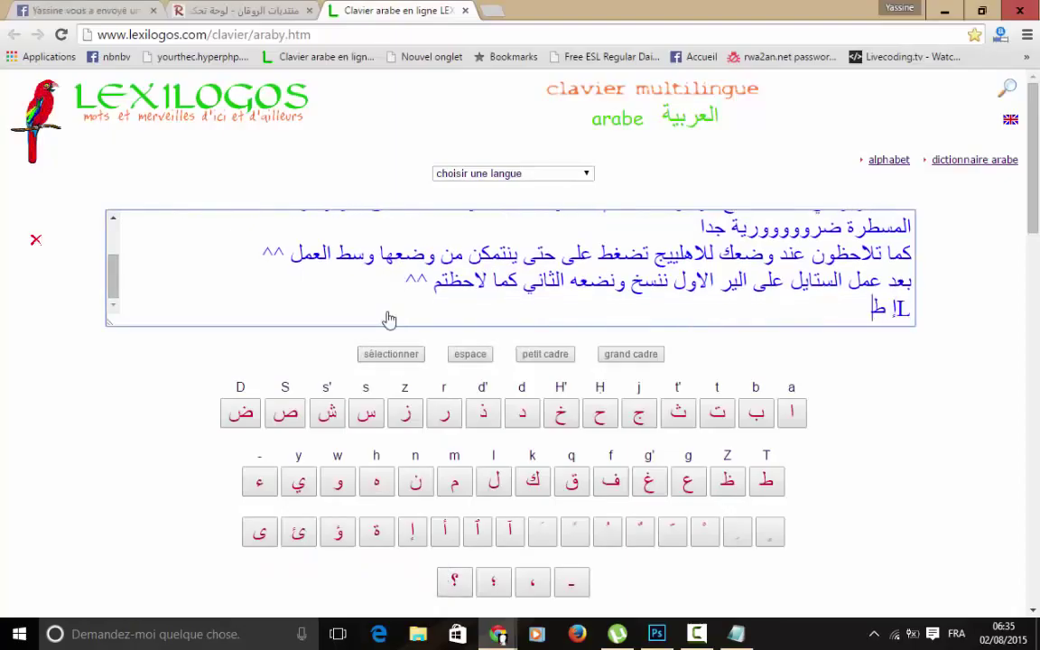
type("كاFWA")
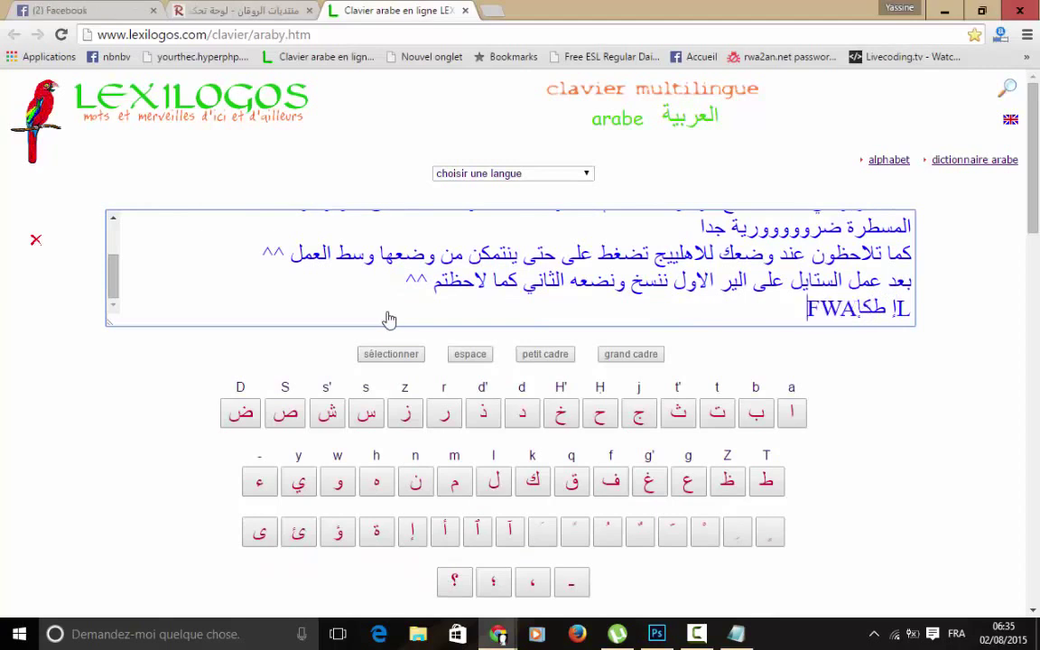
key("BackSpace")
key("BackSpace")
key("BackSpace")
key("BackSpace")
key("BackSpace")
key("BackSpace")
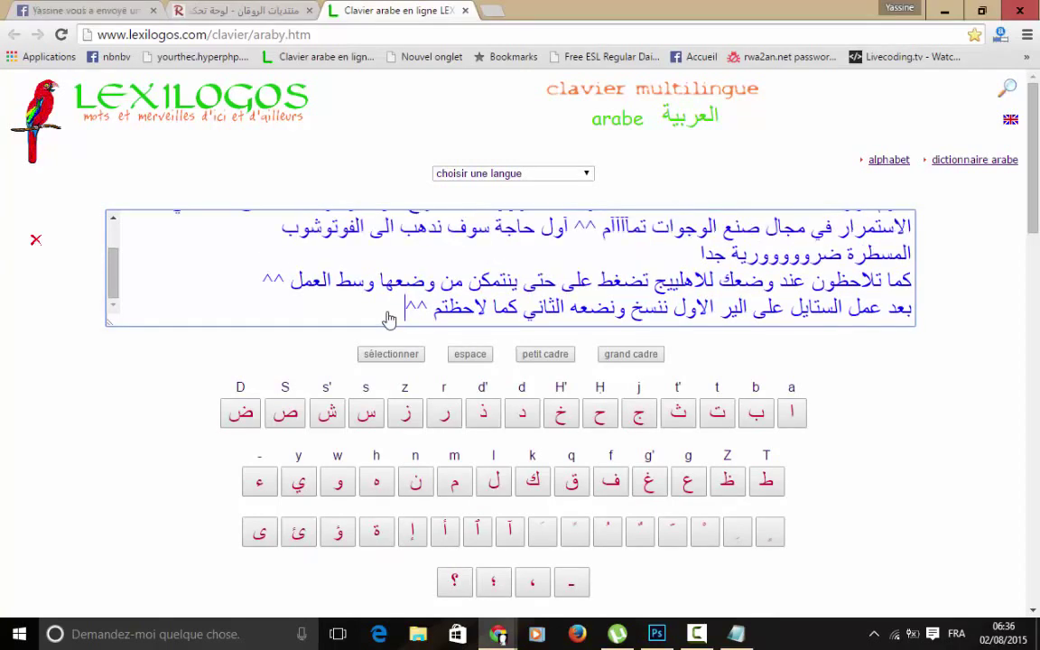
scroll(389, 318, "down", 1)
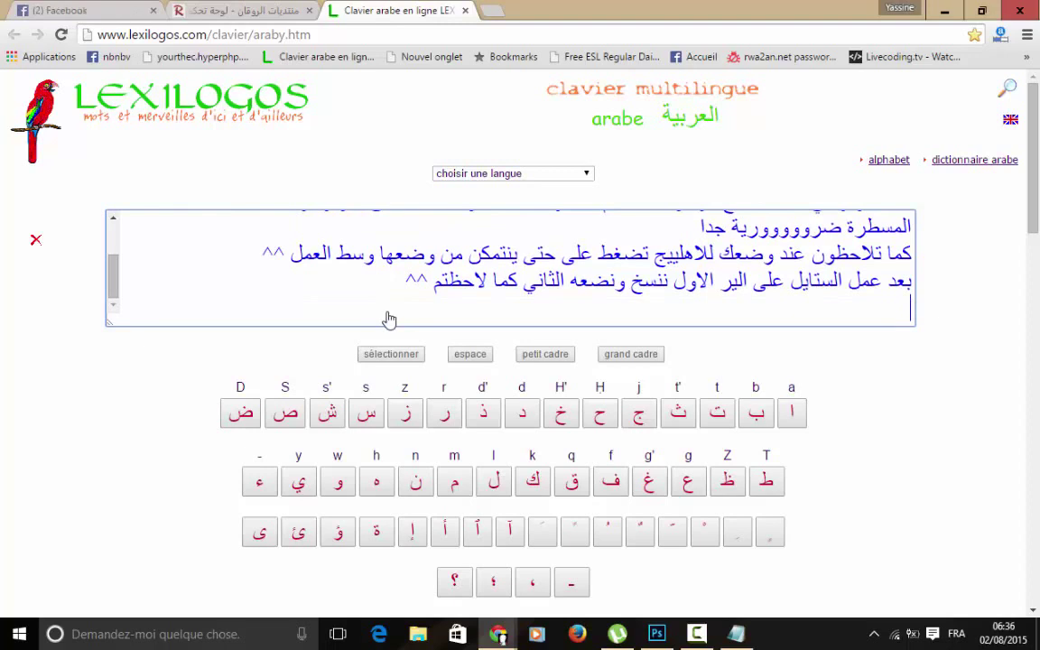
type("لا ت")
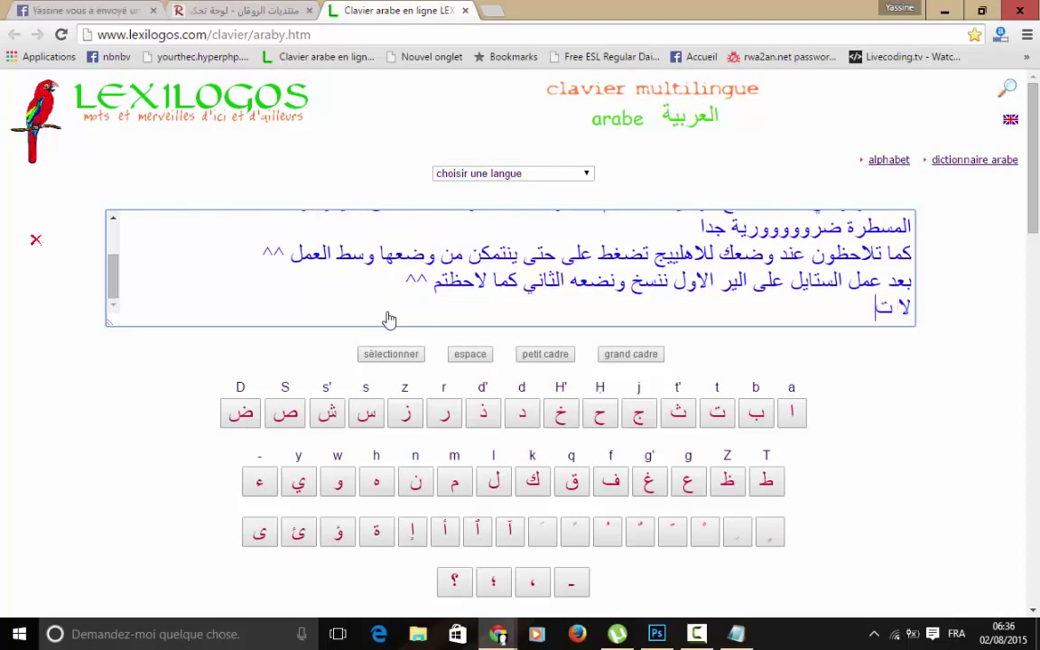
type("خفوا س")
type("اضع لك")
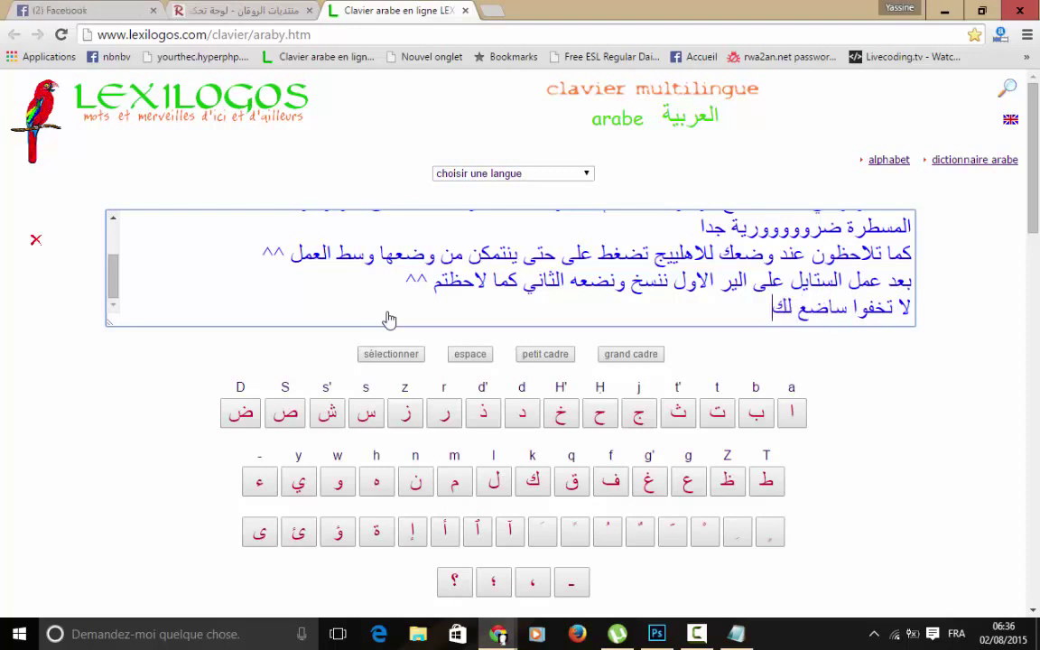
type("م")
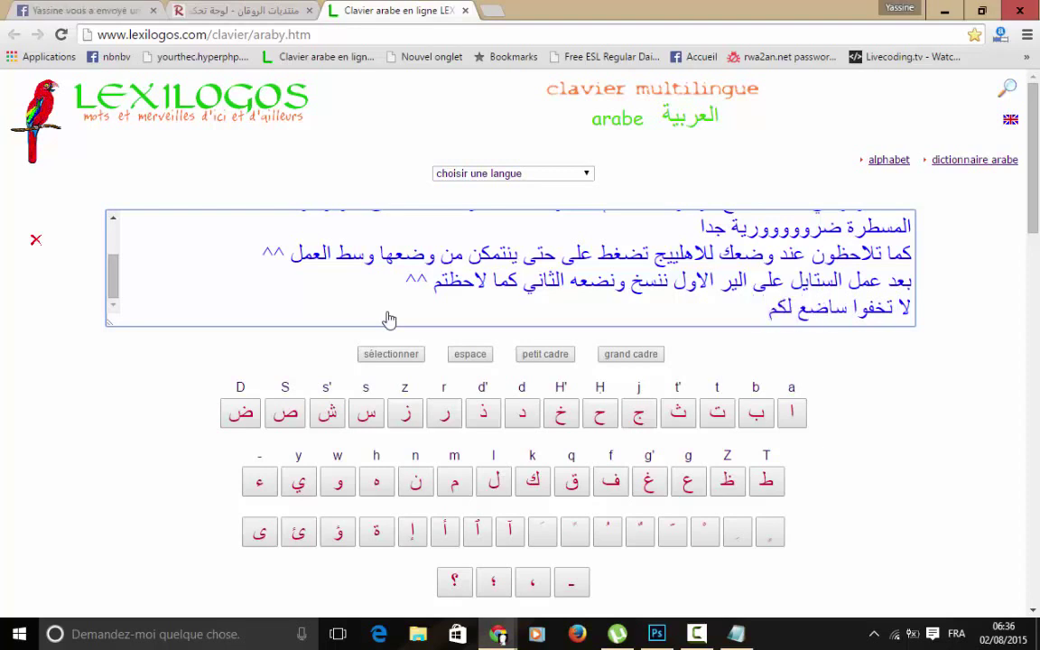
type(" رابT")
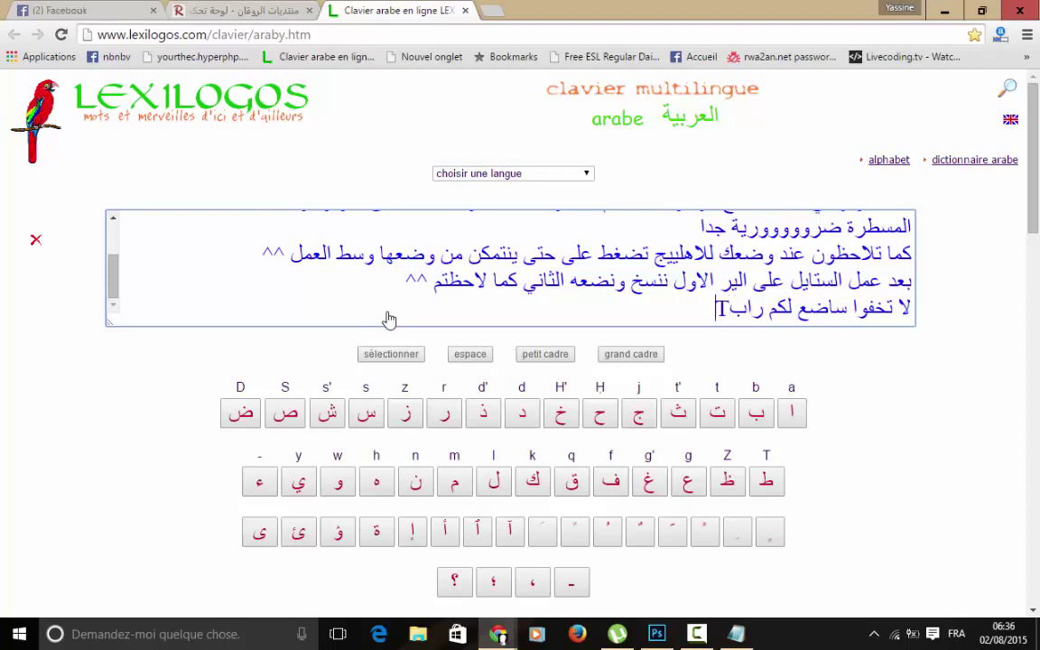
key("BackSpace")
type("ط الفونت")
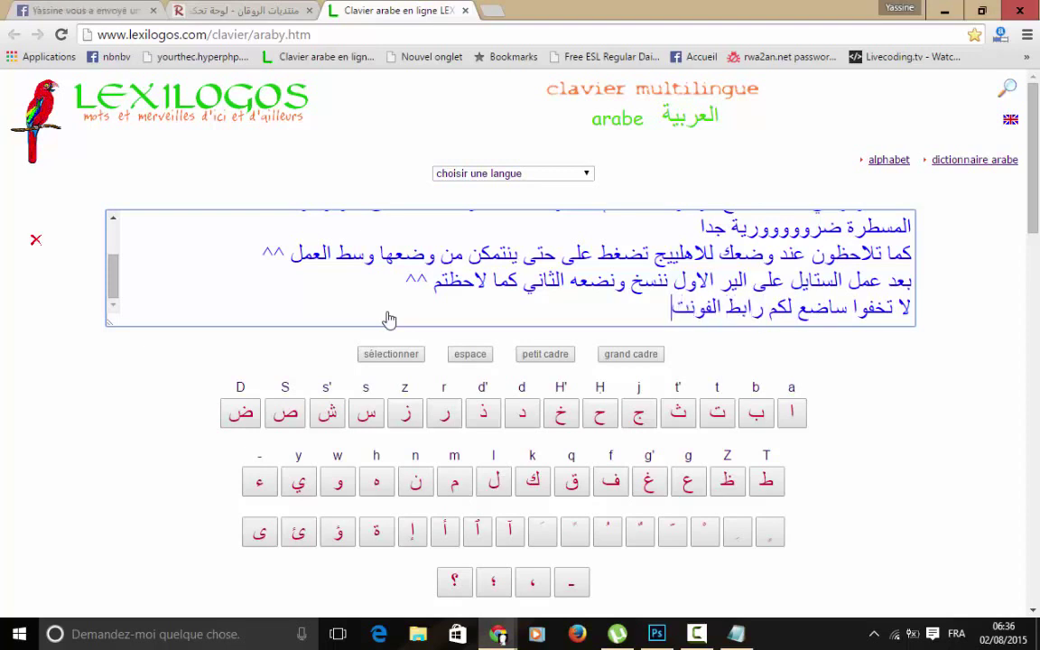
type(" تحت ا")
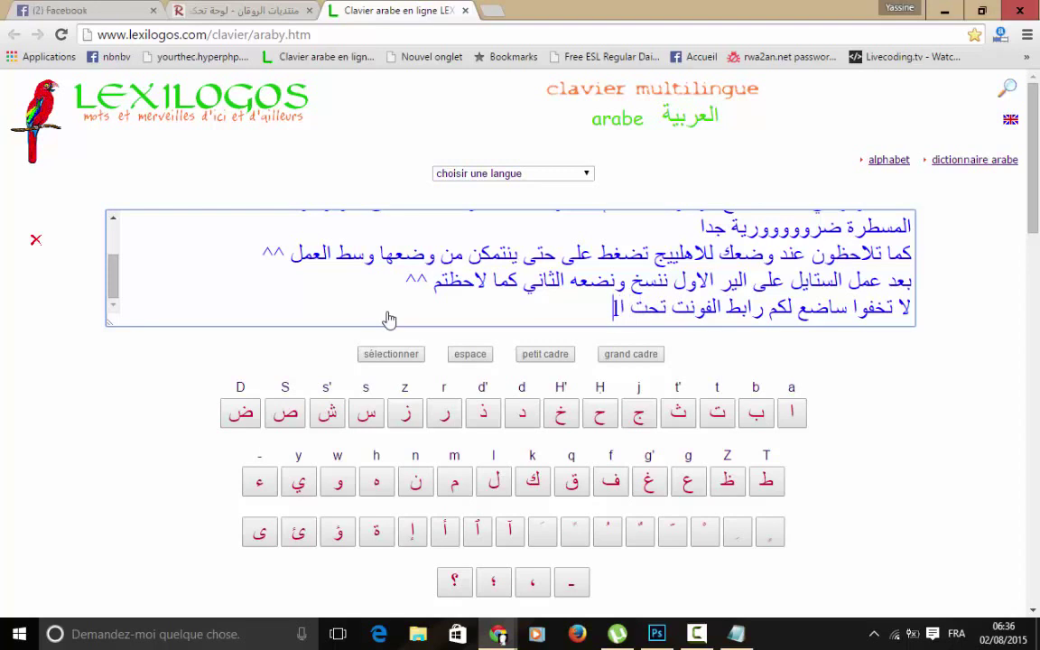
type("لفيديوا")
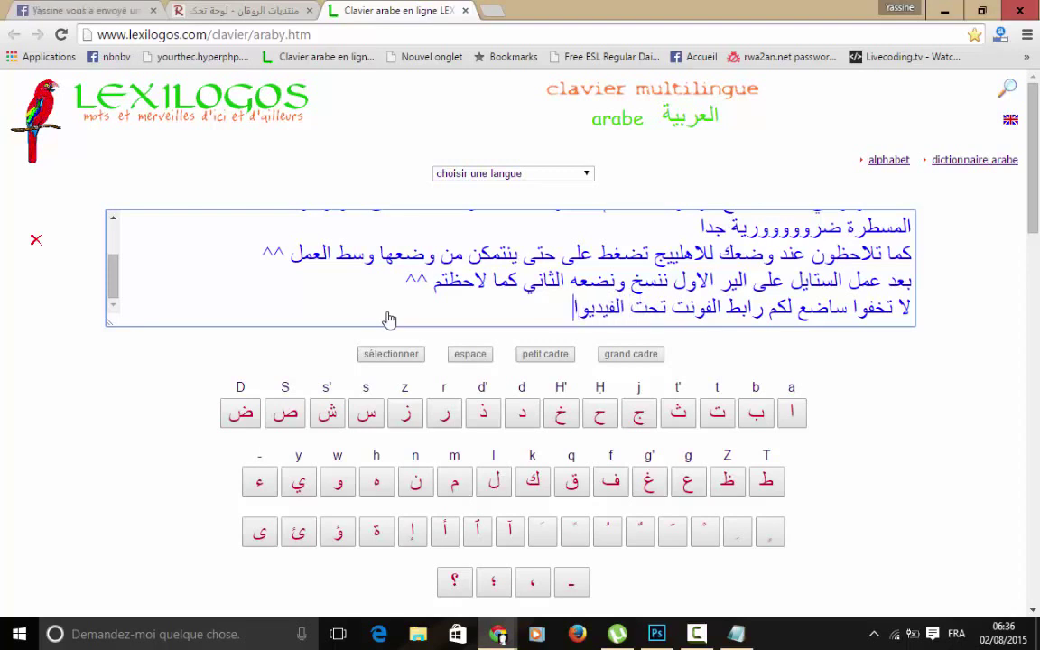
type(" هههه ^^")
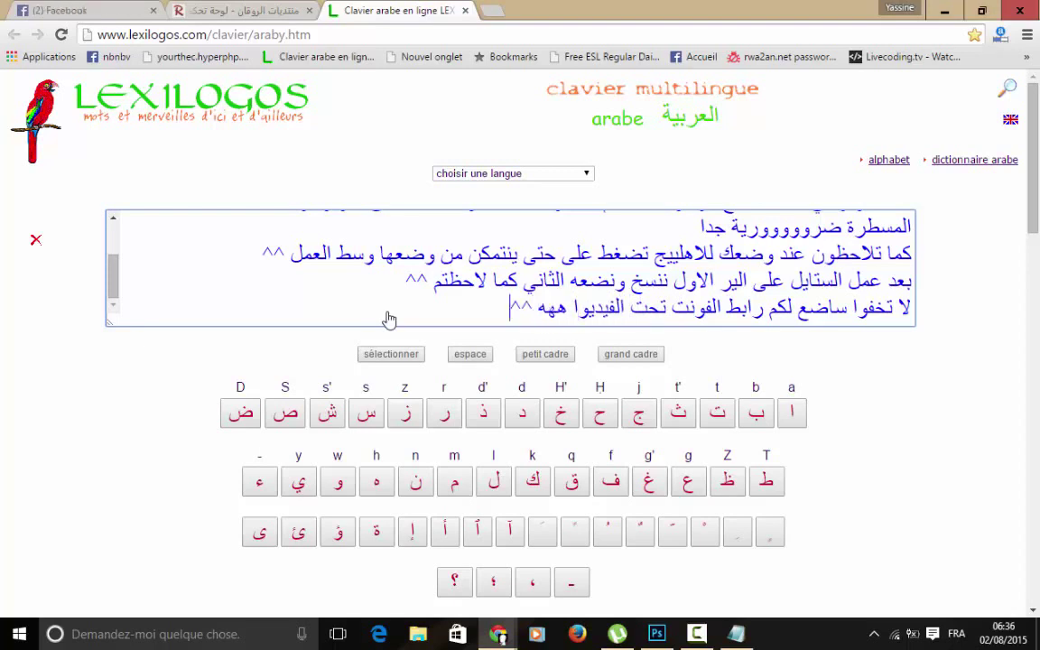
left_click(656, 634)
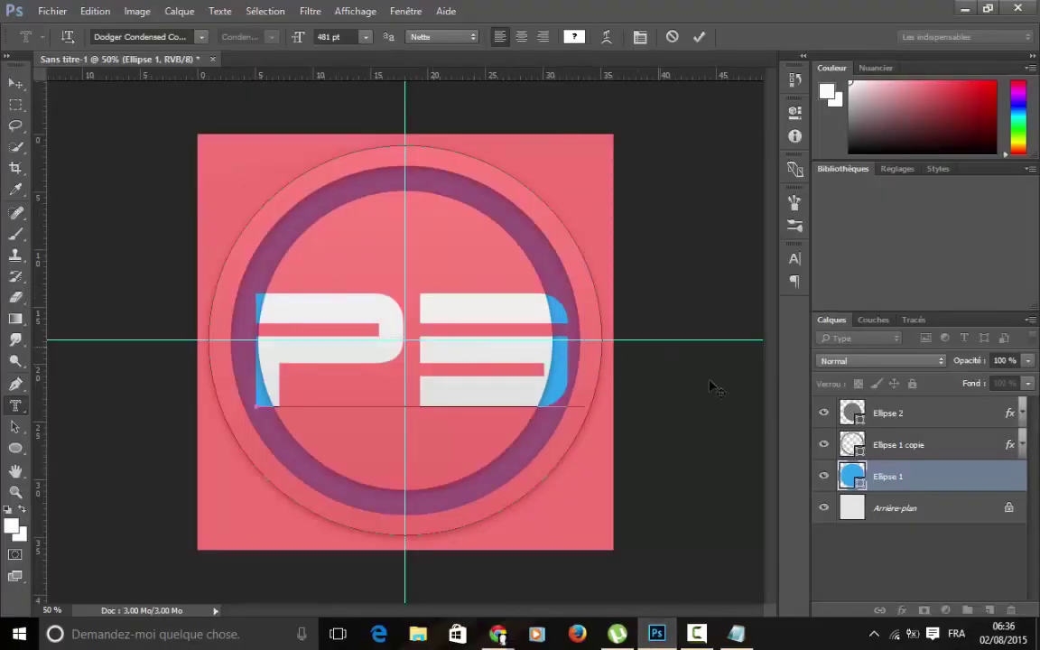
Turn the PB type mask into a selection, invert it, and apply it as Ellipse 2's layer mask.
key("ctrl")
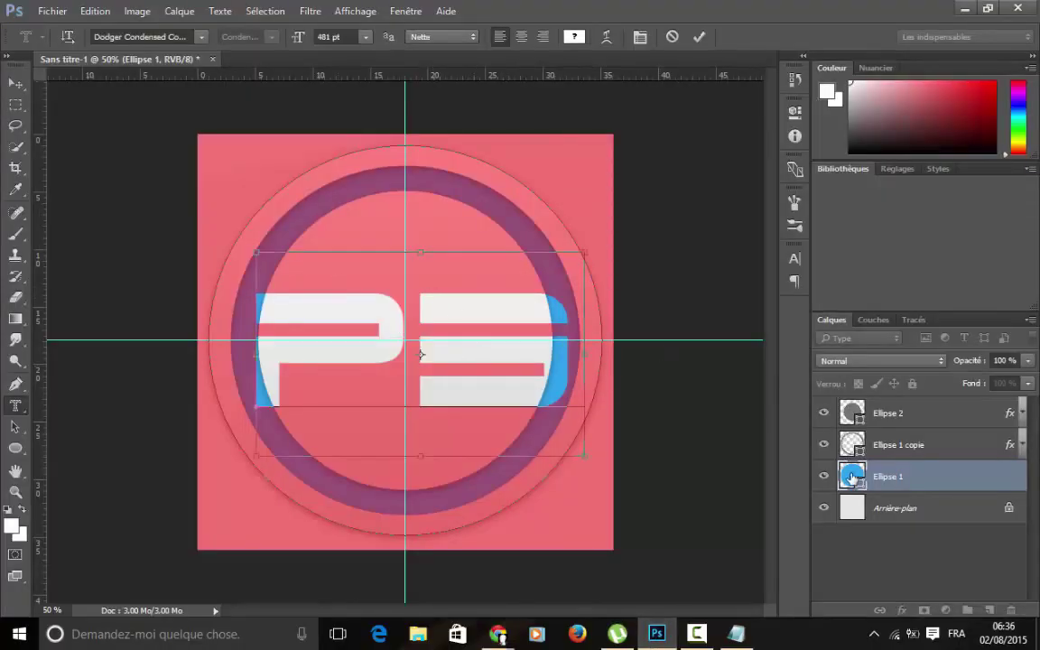
left_click(853, 477, "ctrl")
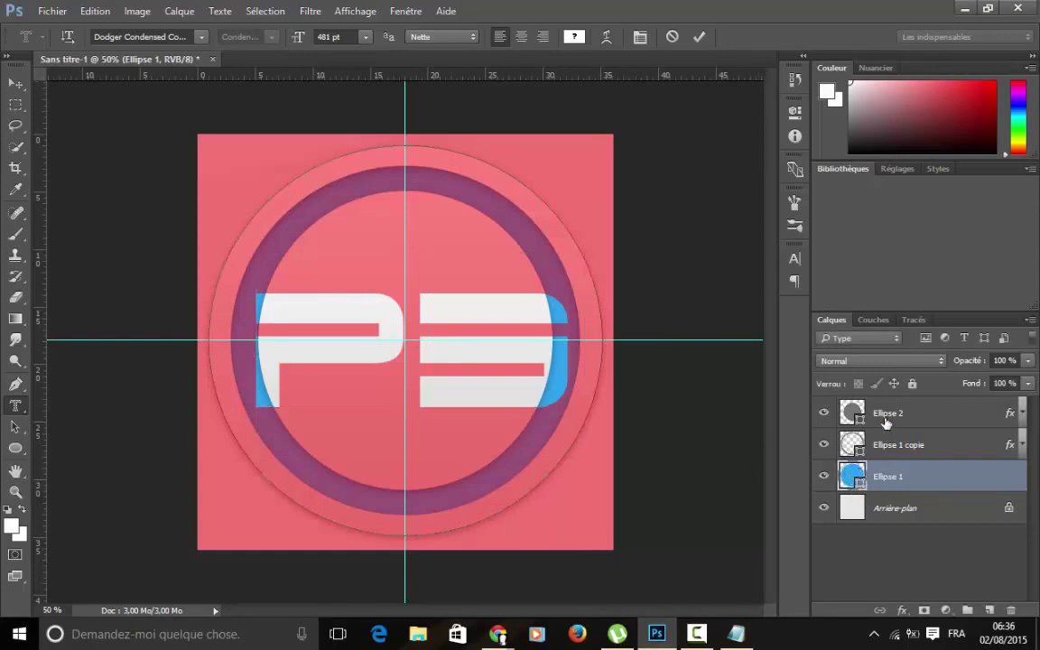
key("ctrl+Return")
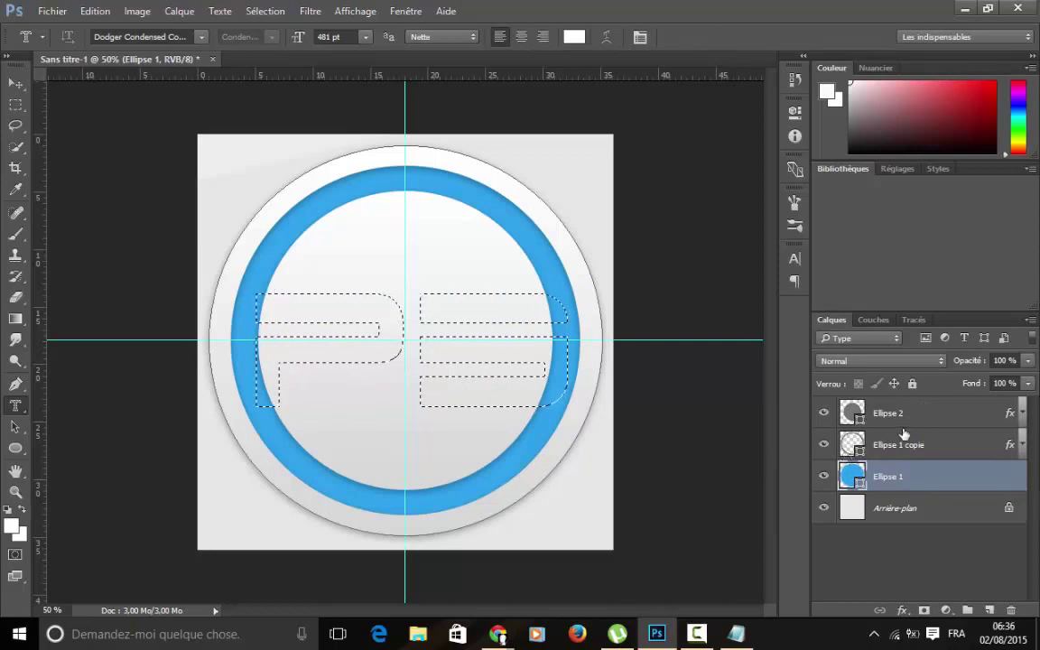
left_click(922, 424)
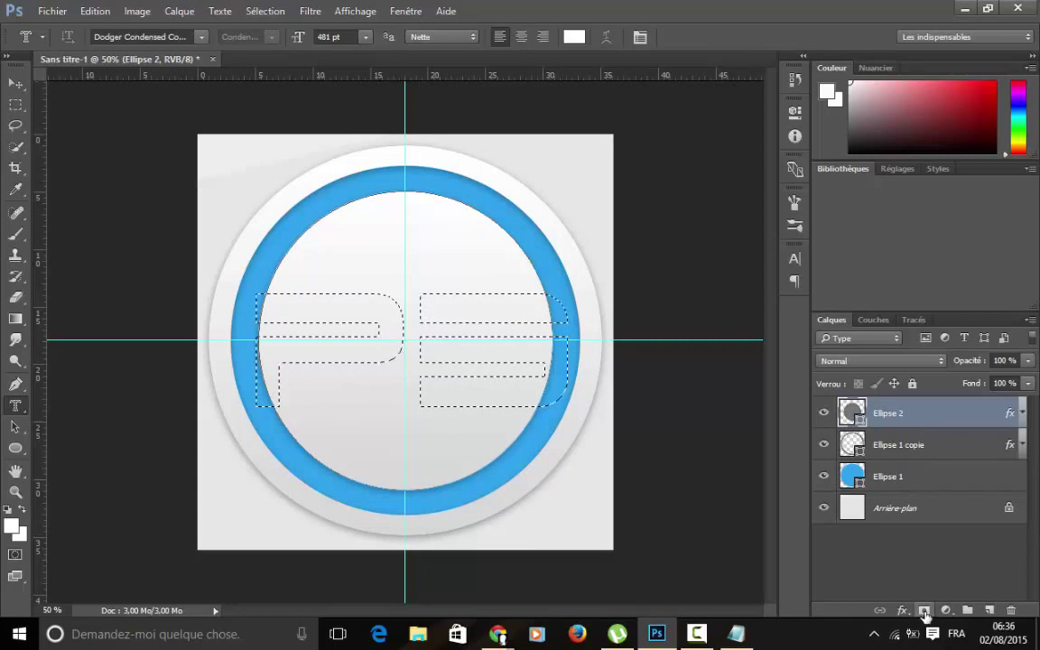
left_click(287, 13)
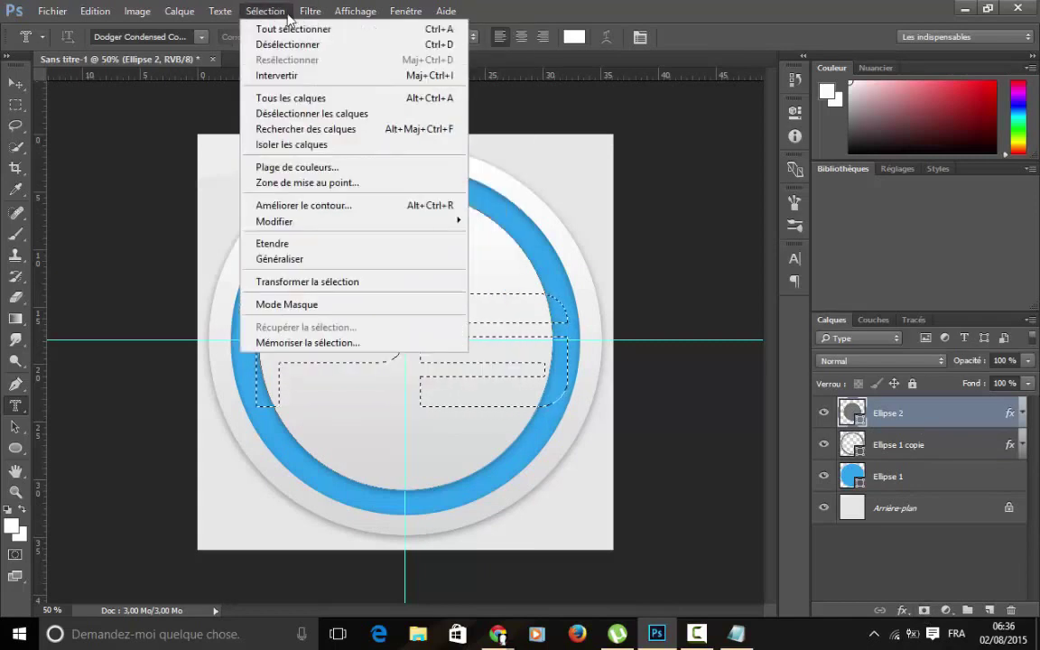
left_click(288, 78)
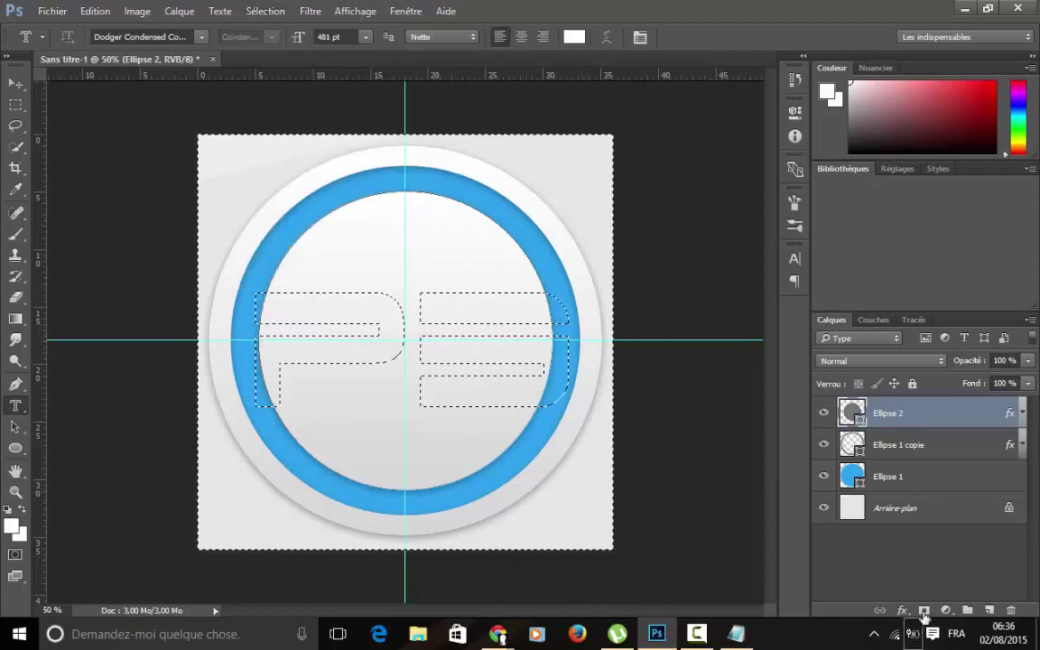
left_click(924, 613)
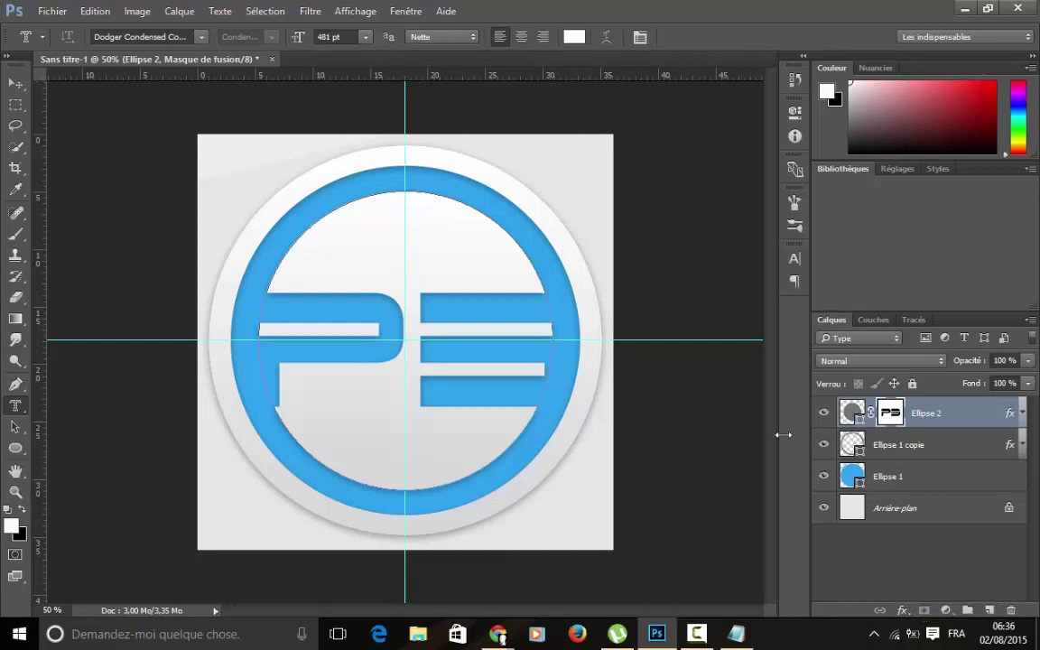
Nudge the PB cut-outs in Ellipse 2's mask so the P stem shows, then load Ellipse 1's circle as a selection.
left_click(872, 442)
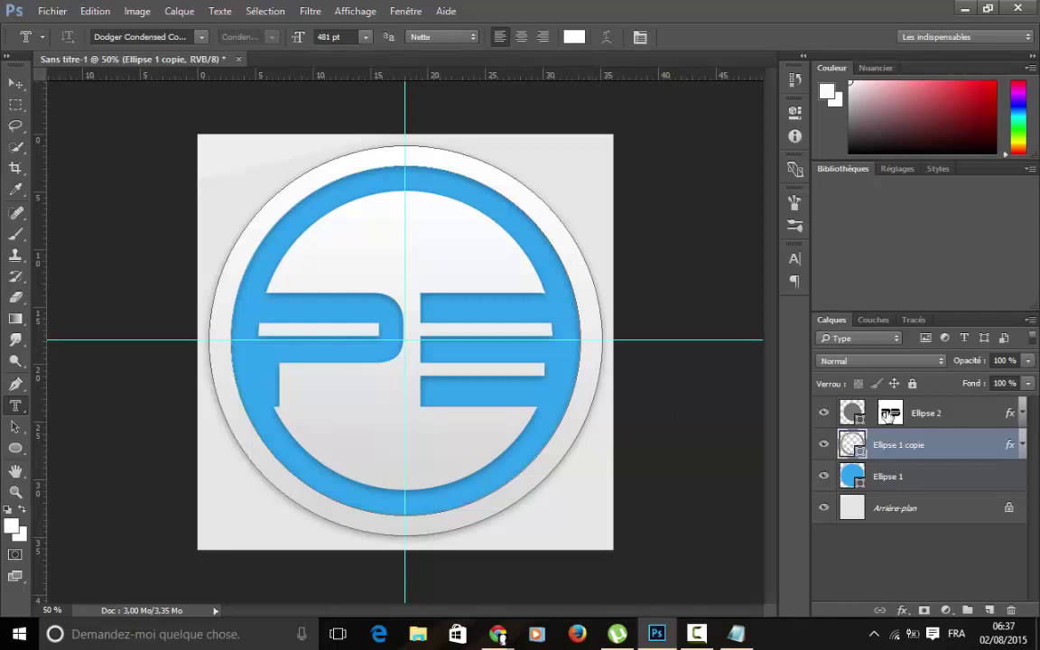
left_click(890, 414)
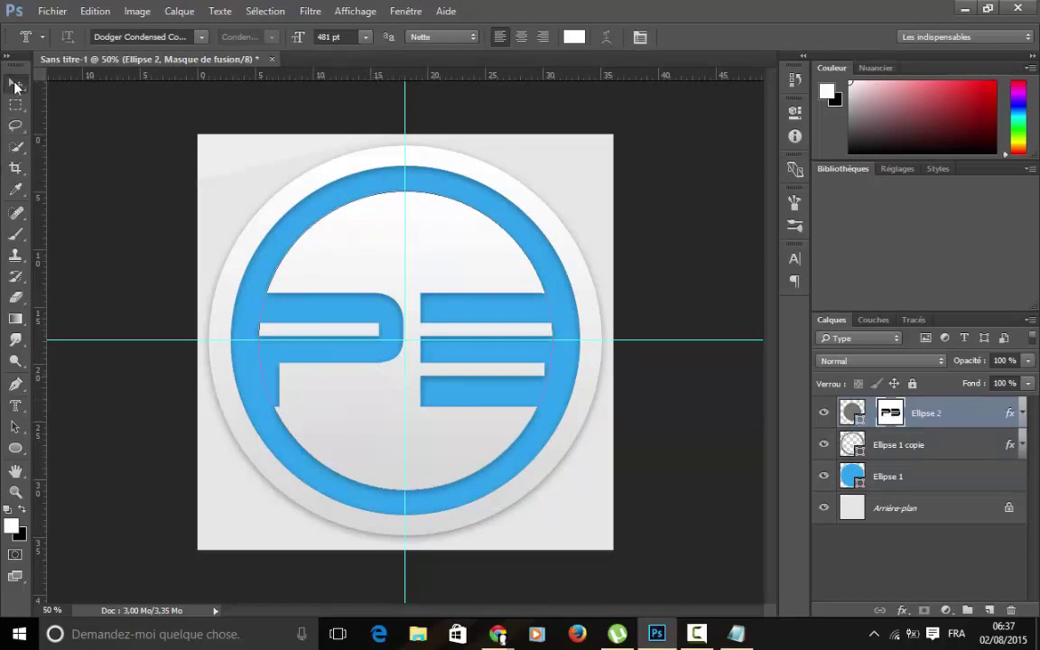
left_click(15, 83)
left_click_drag(399, 362, 388, 360)
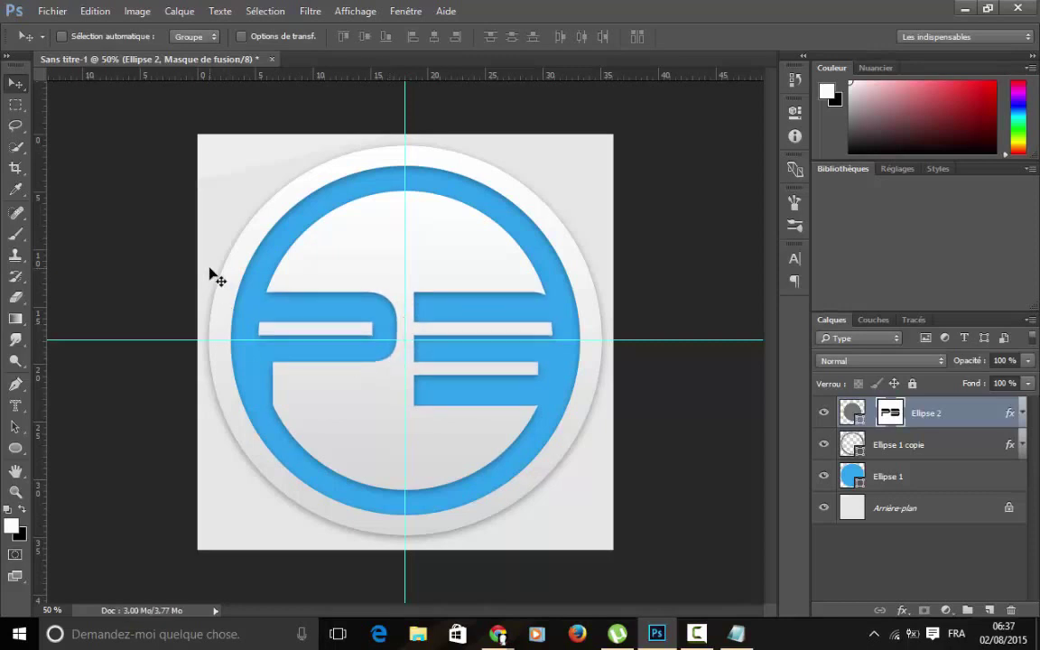
key("Right")
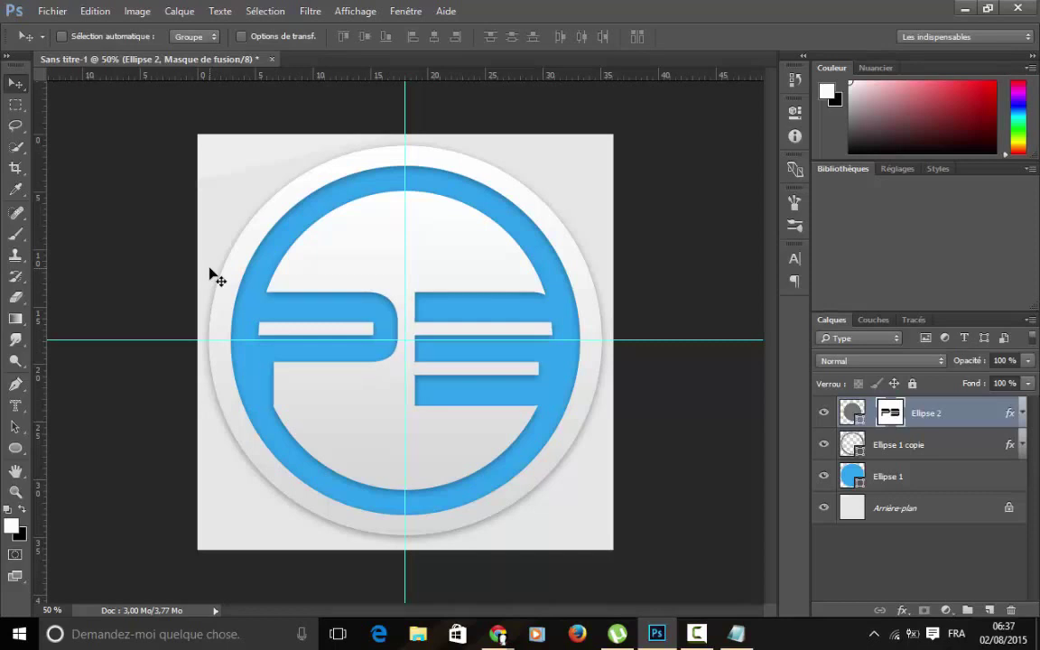
key("shift+Right")
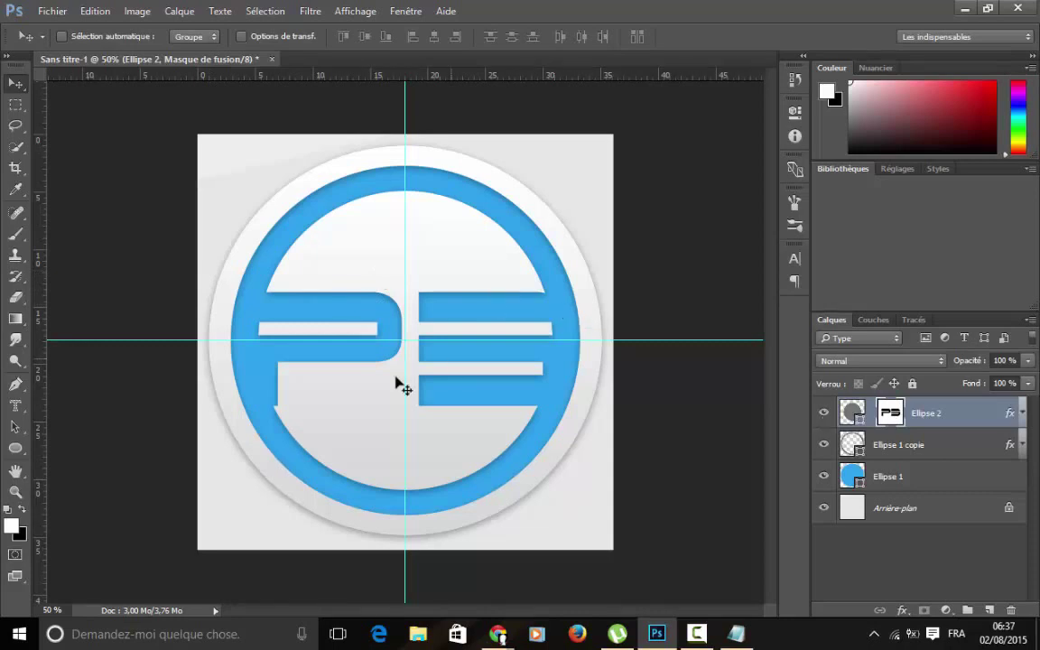
left_click(849, 476)
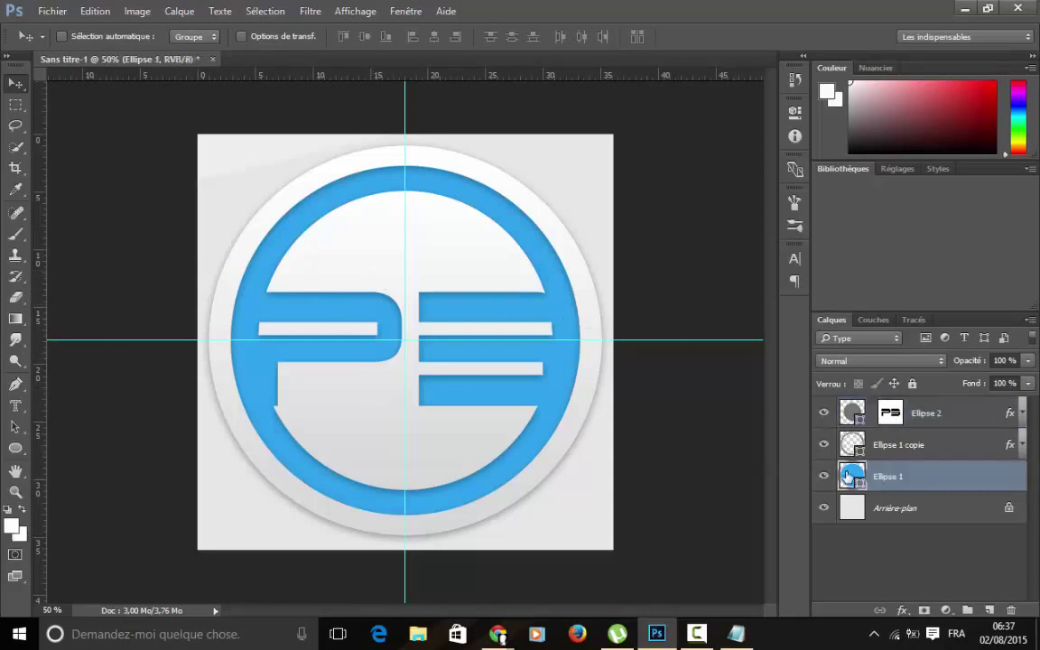
left_click(848, 475, "ctrl")
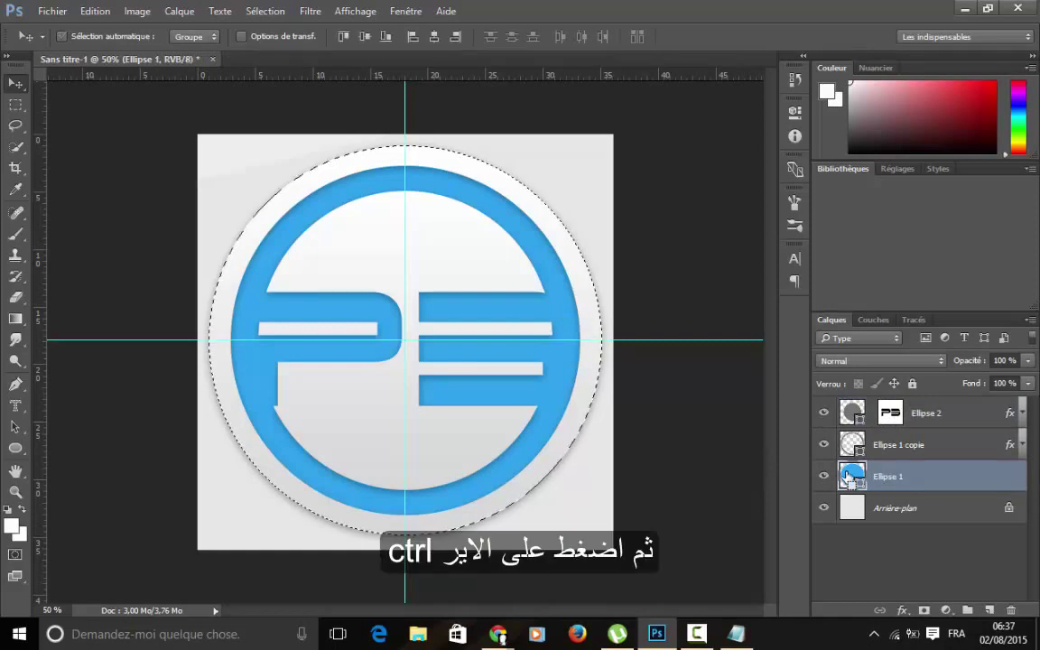
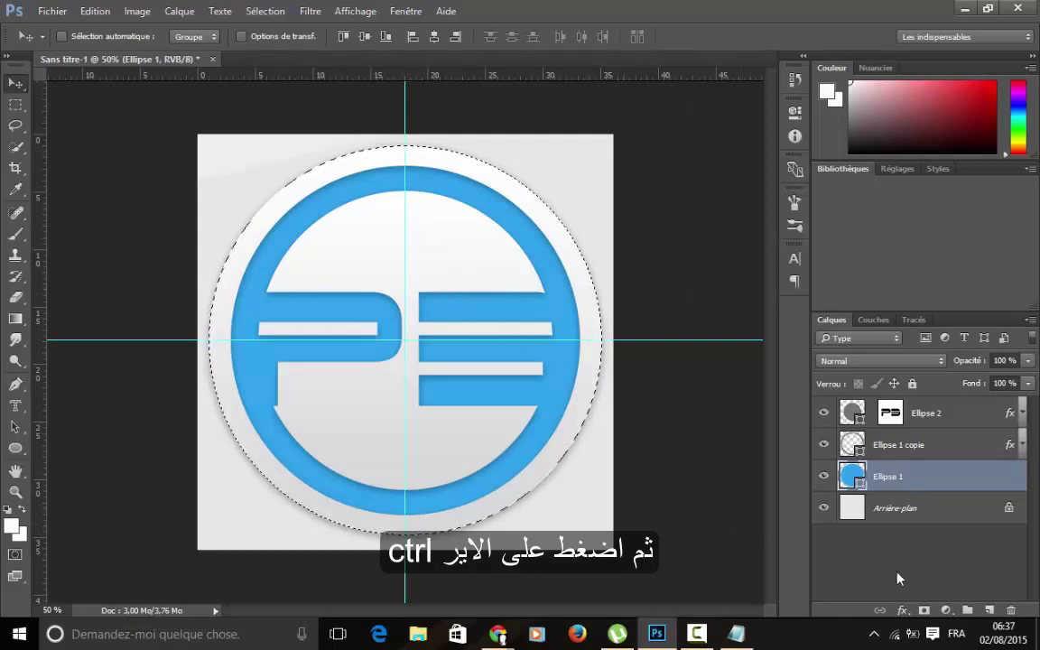
Add a new empty layer, Calque 1, directly above the Ellipse 1 layer.
left_click(990, 612)
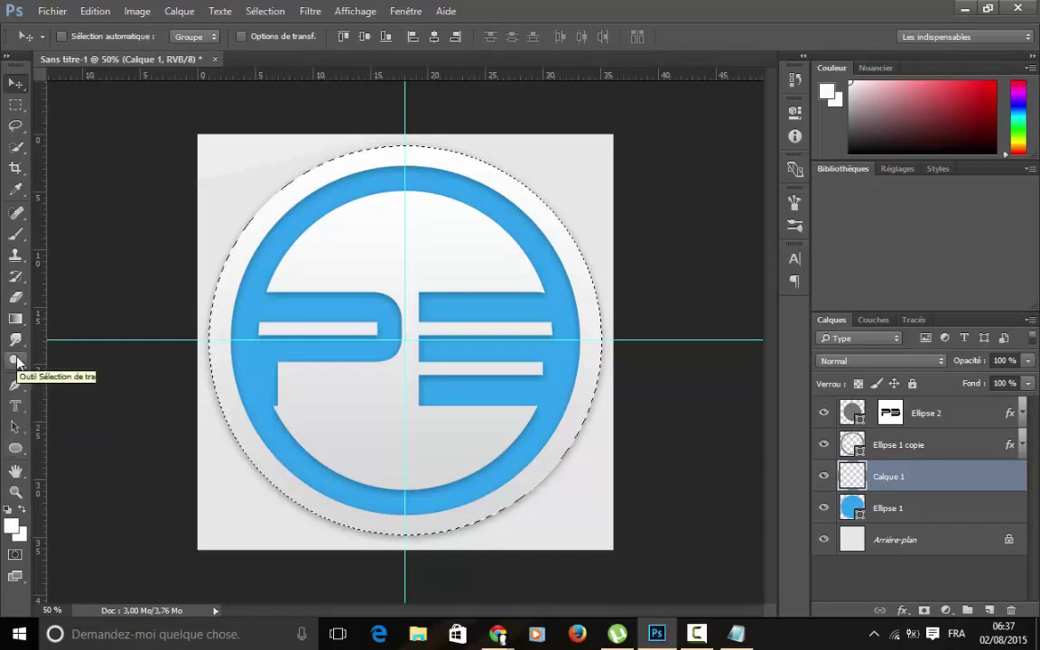
Set up a soft white brush at 2% hardness and about 427 px.
left_click(18, 236)
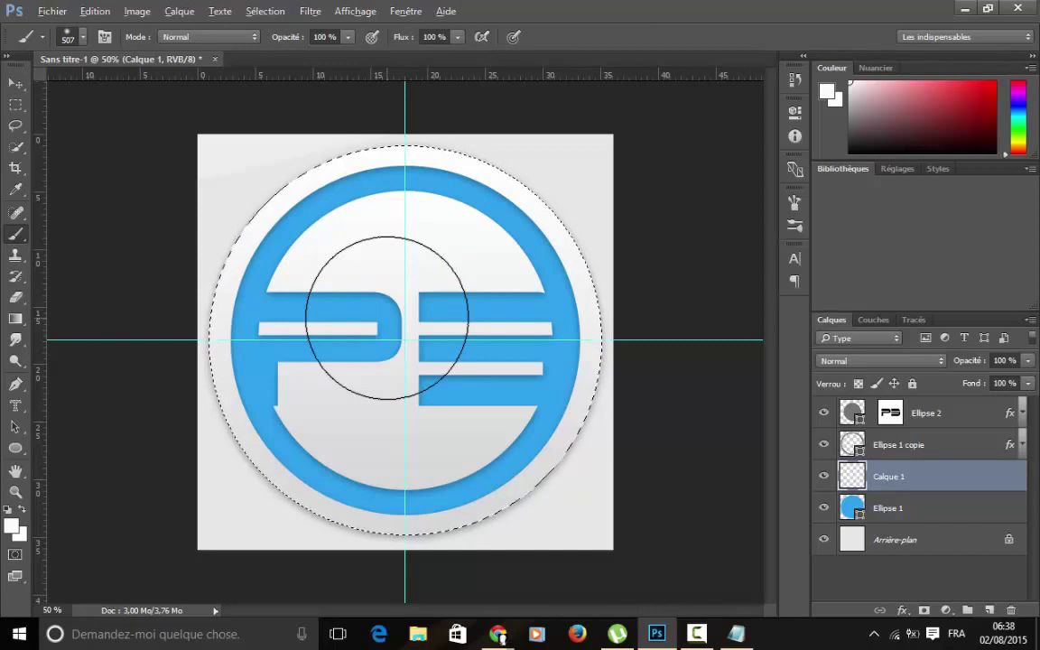
right_click(388, 316, "alt")
left_click(390, 316, "alt")
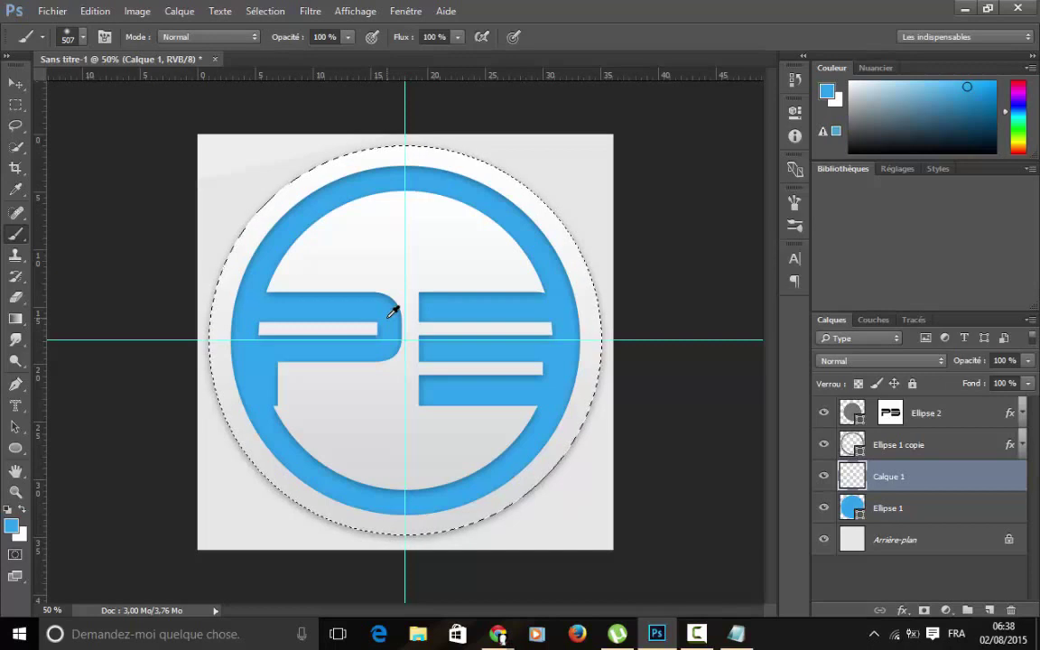
right_click(371, 313)
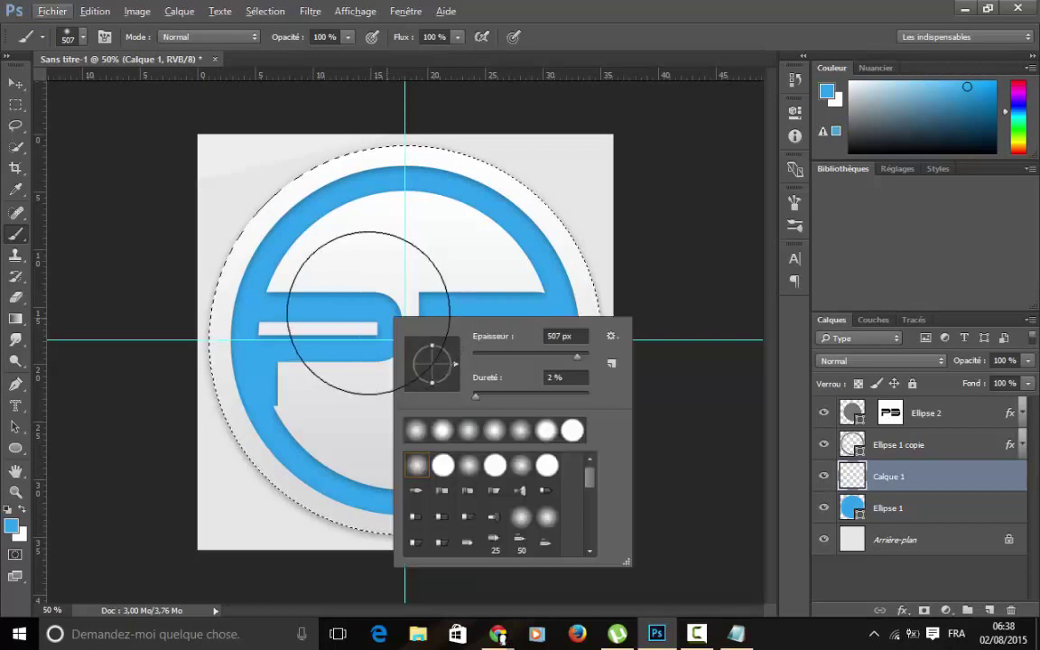
left_click(371, 309)
right_click(371, 318, "alt")
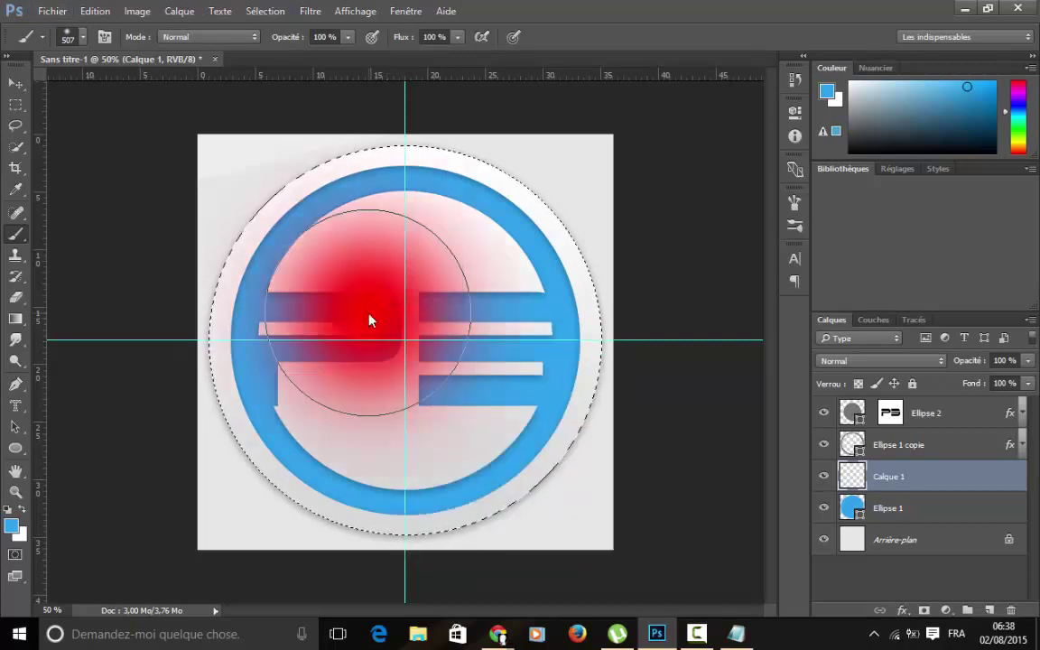
right_click(368, 312)
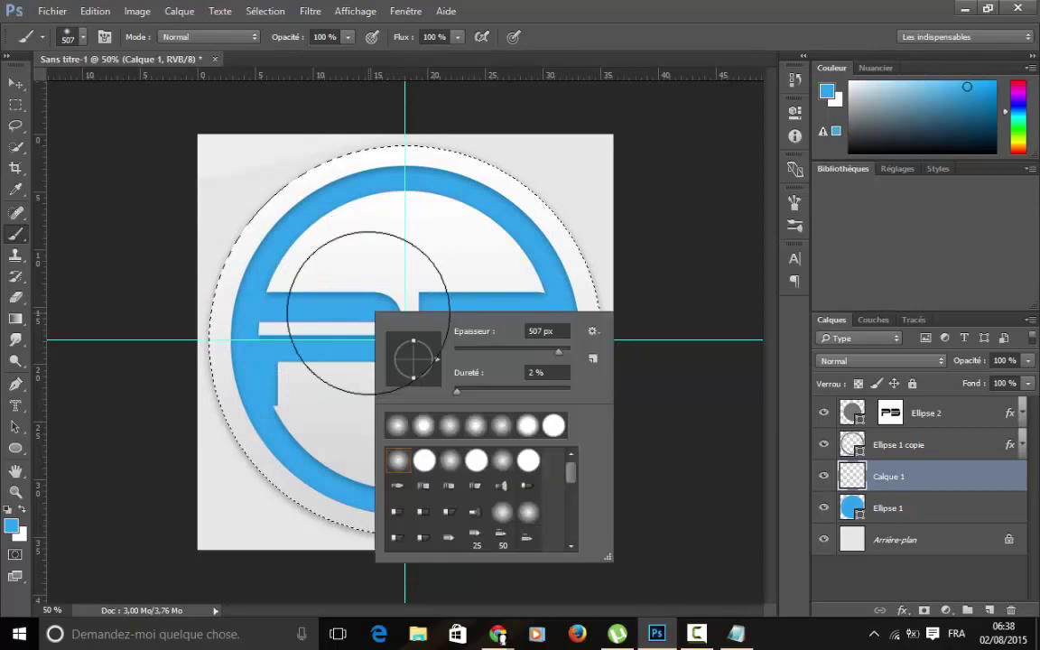
left_click(368, 312)
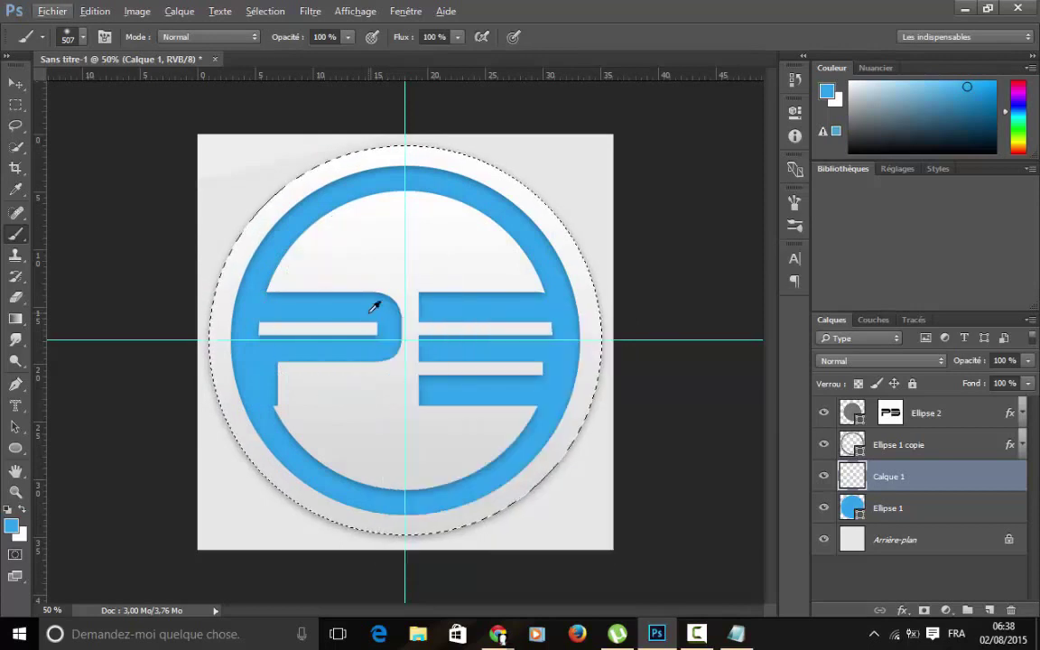
key("x")
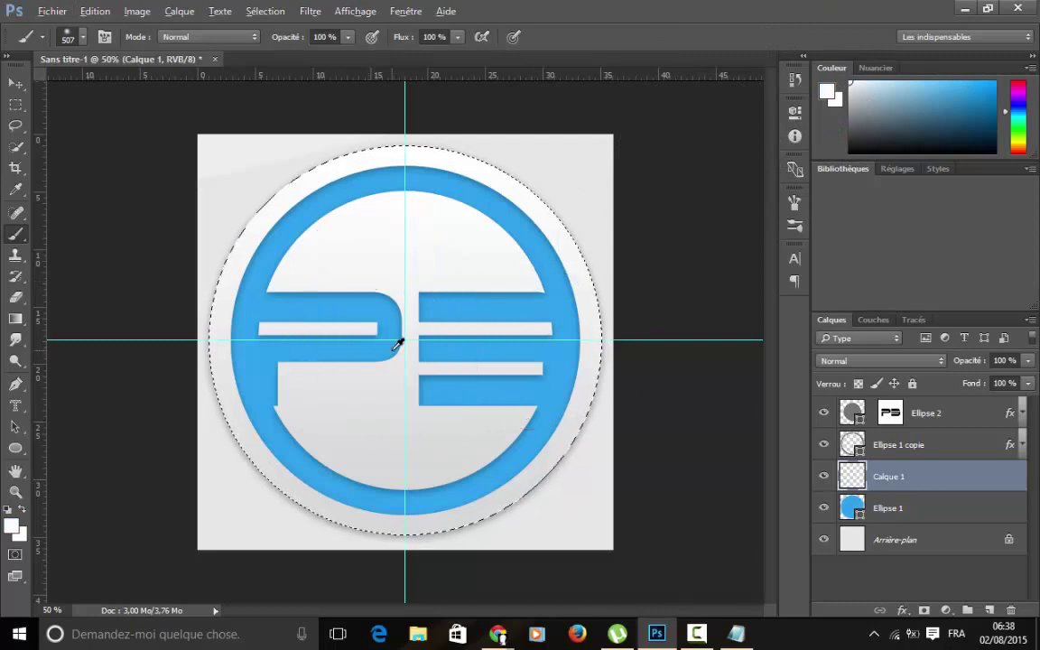
mouse_move(392, 351)
left_mouse_down()
mouse_move(374, 371)
mouse_move(389, 542)
mouse_move(376, 413)
mouse_move(385, 323)
mouse_move(344, 326)
mouse_move(358, 318)
mouse_move(353, 281)
mouse_move(333, 286)
left_mouse_up()
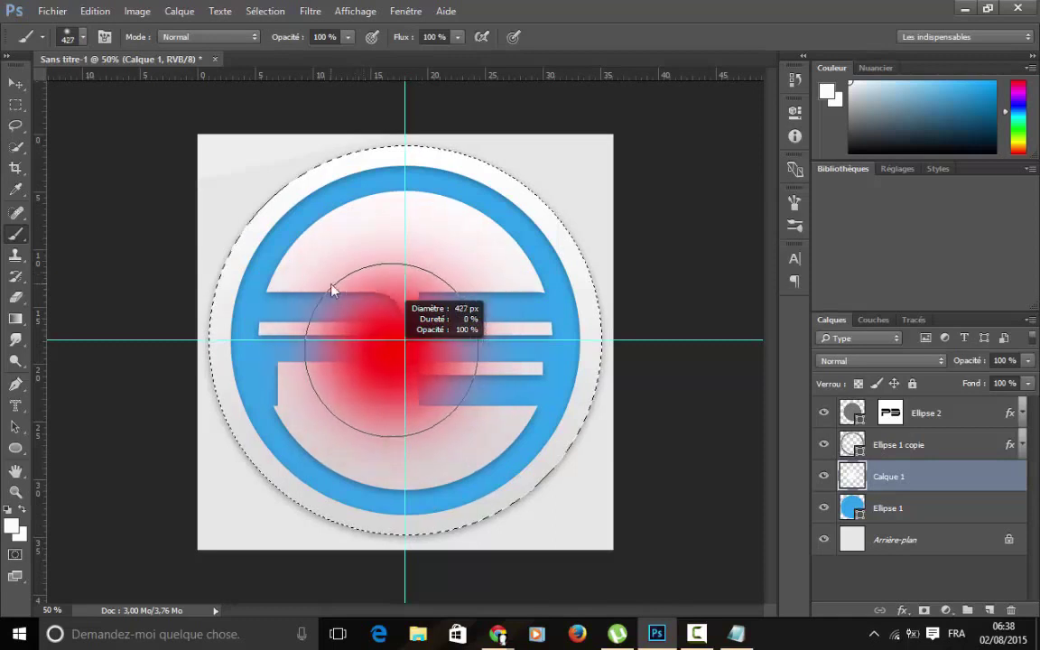
Paint white over the ring's lower right and set Calque 1 to Incrustation blending.
mouse_move(212, 365)
left_mouse_down()
mouse_move(476, 414)
mouse_move(533, 456)
left_mouse_up()
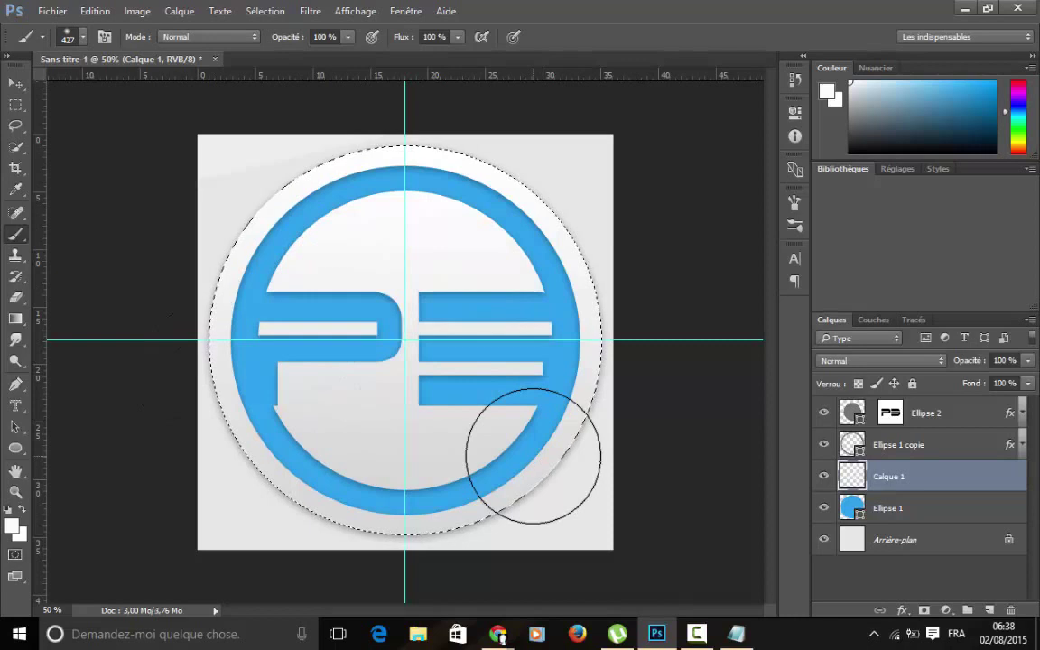
left_click_drag(500, 395, 506, 469)
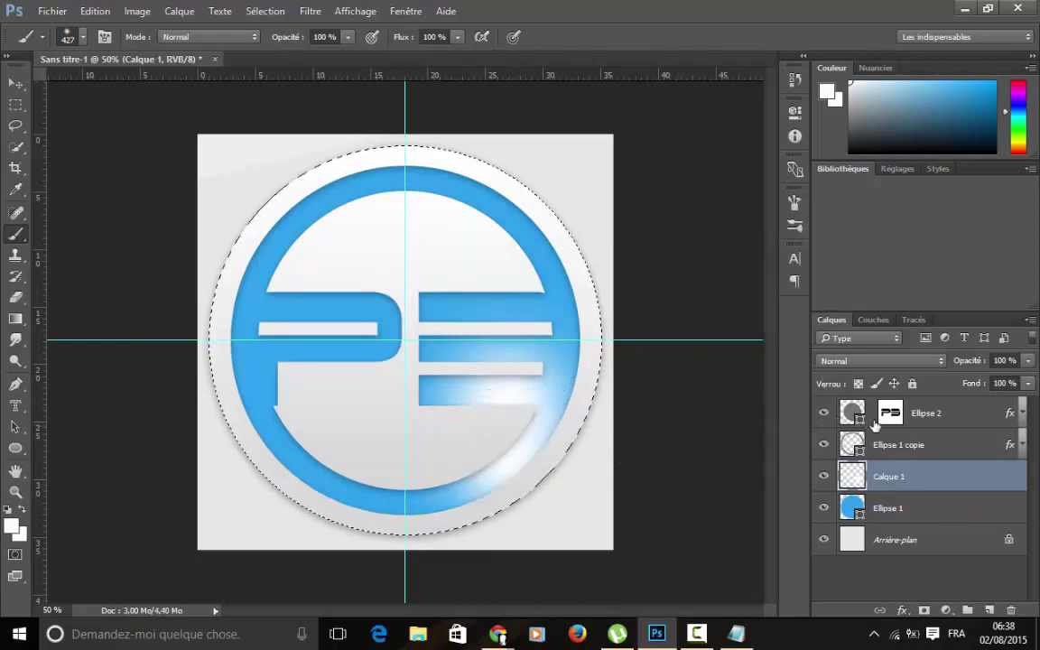
left_click(900, 361)
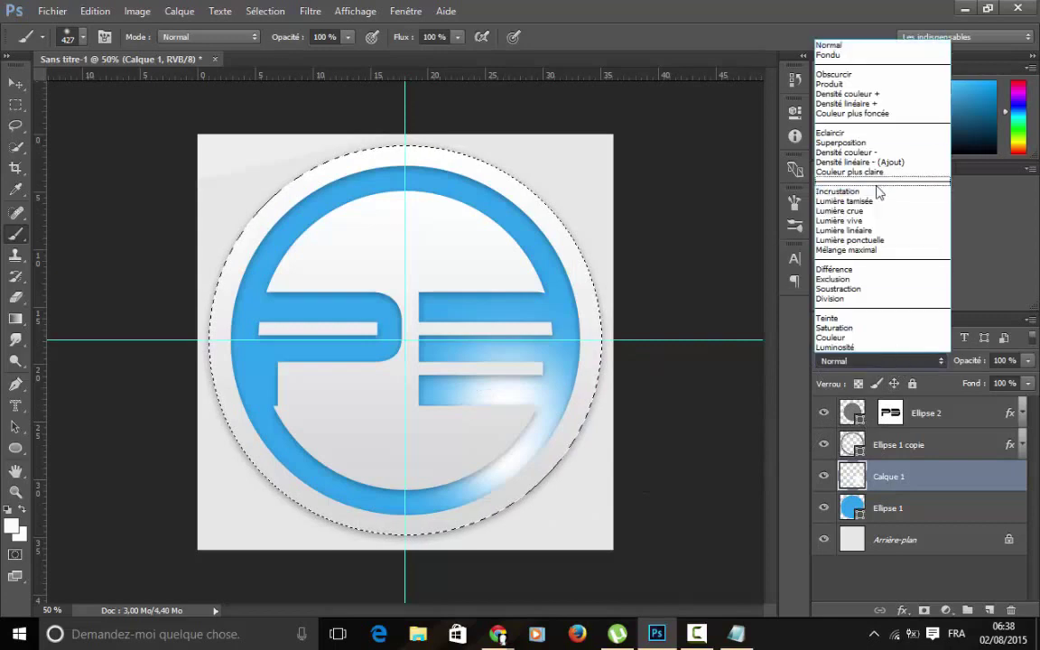
left_click(880, 196)
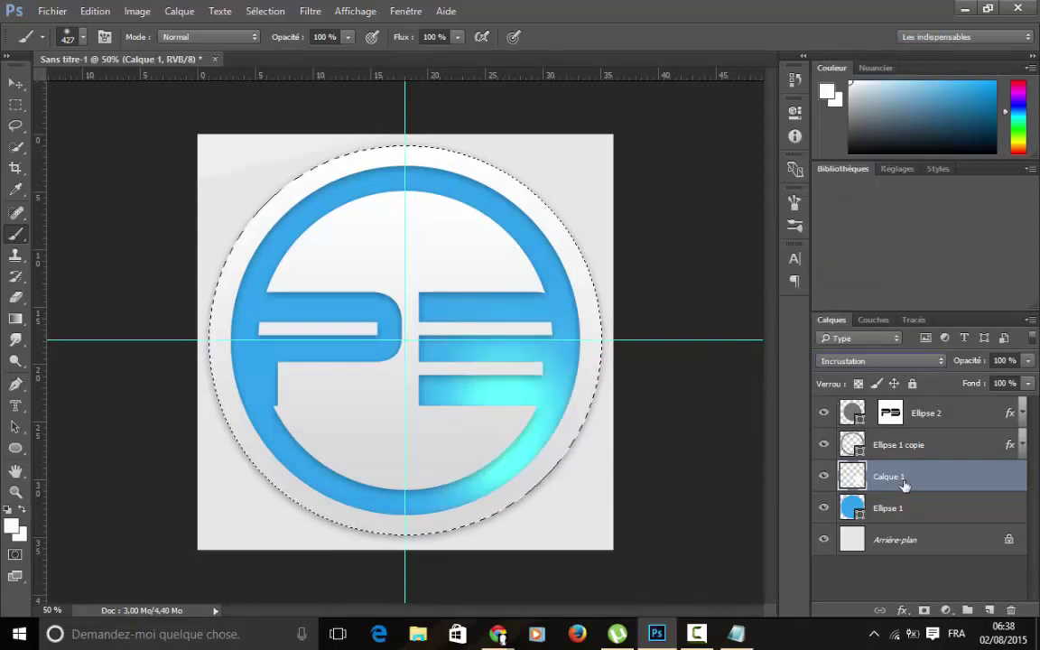
left_click(930, 423)
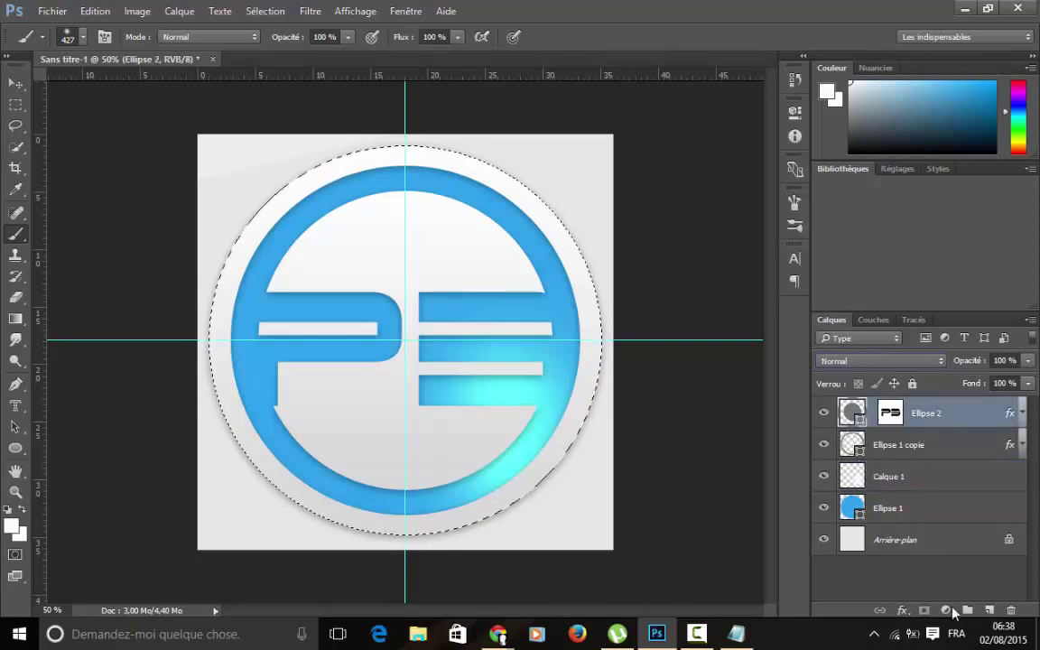
Add a layer above Ellipse 2 and subtract the disc's lower half from the selection.
left_click(990, 611)
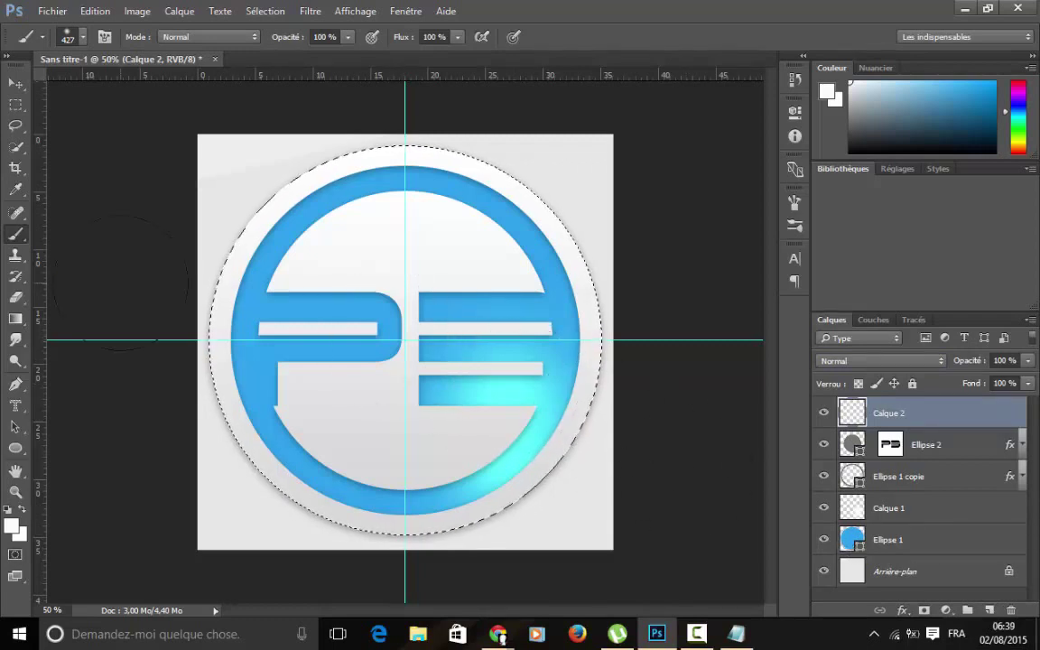
left_click(13, 103)
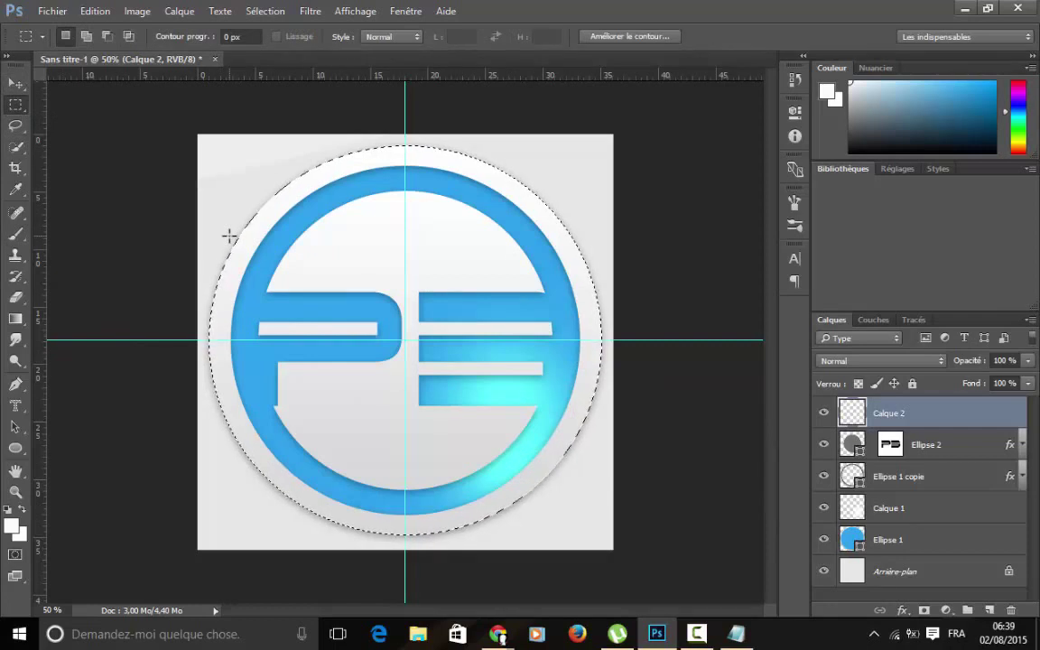
key("alt")
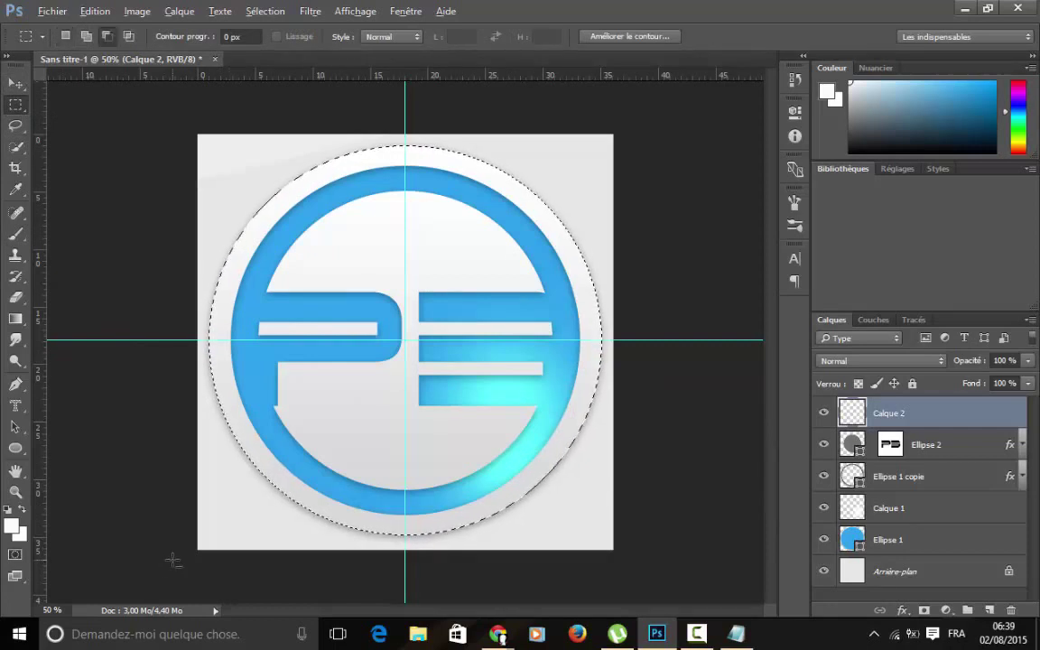
left_click_drag(209, 540, 598, 374)
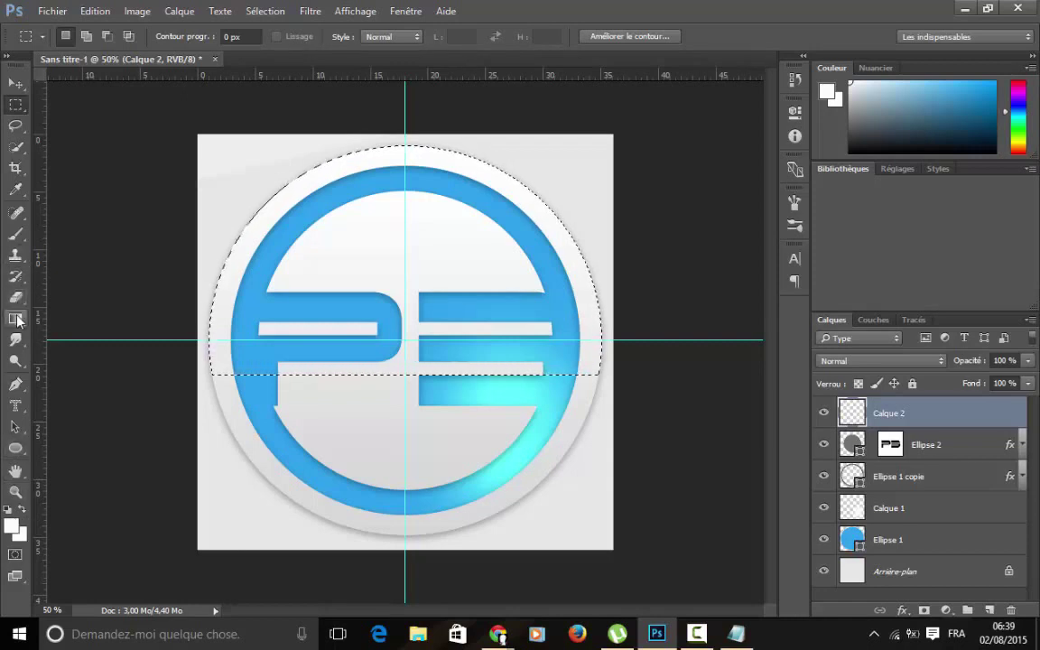
Fill the upper-half selection with white, set the layer to 20% opacity, and deselect.
left_click_drag(16, 318, 55, 344)
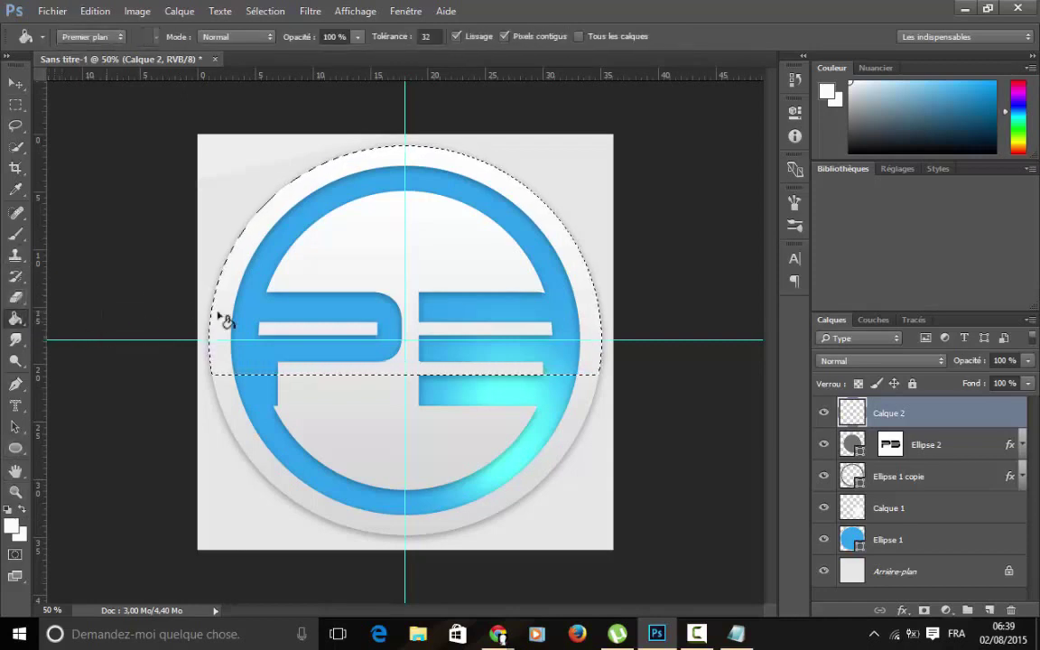
left_click(395, 316)
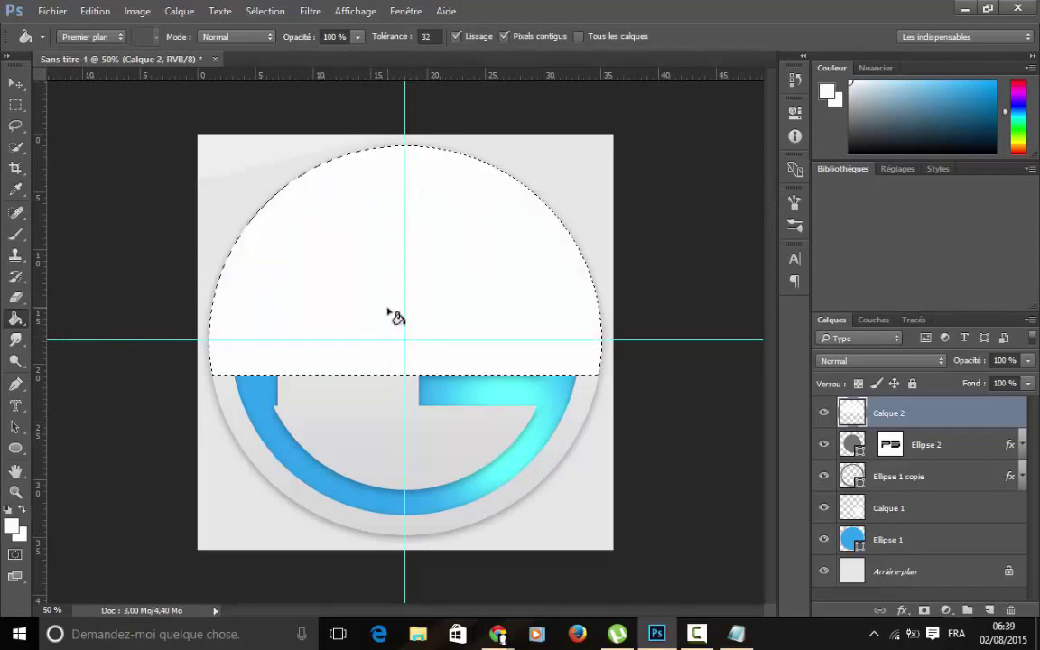
left_click(898, 366)
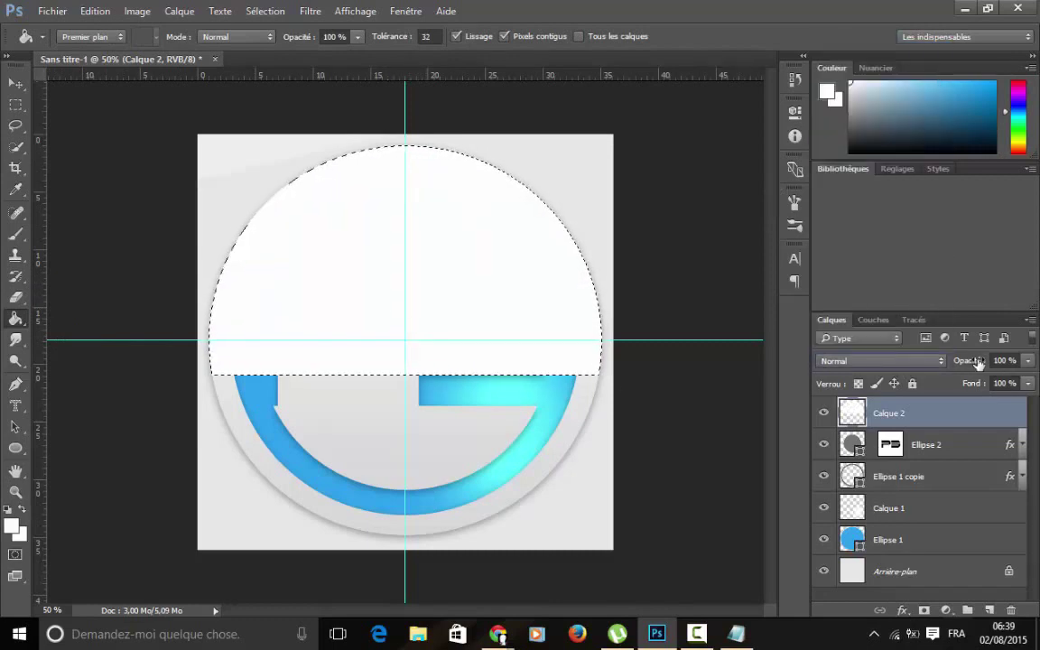
mouse_move(978, 363)
left_mouse_down()
mouse_move(958, 365)
mouse_move(982, 367)
left_mouse_up()
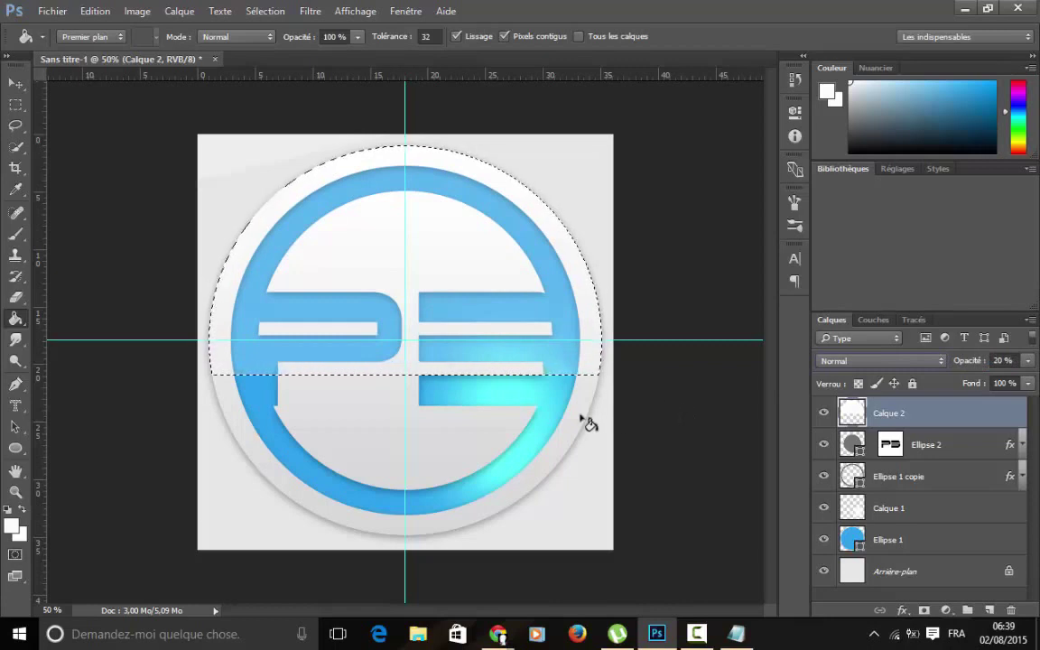
key("ctrl+d")
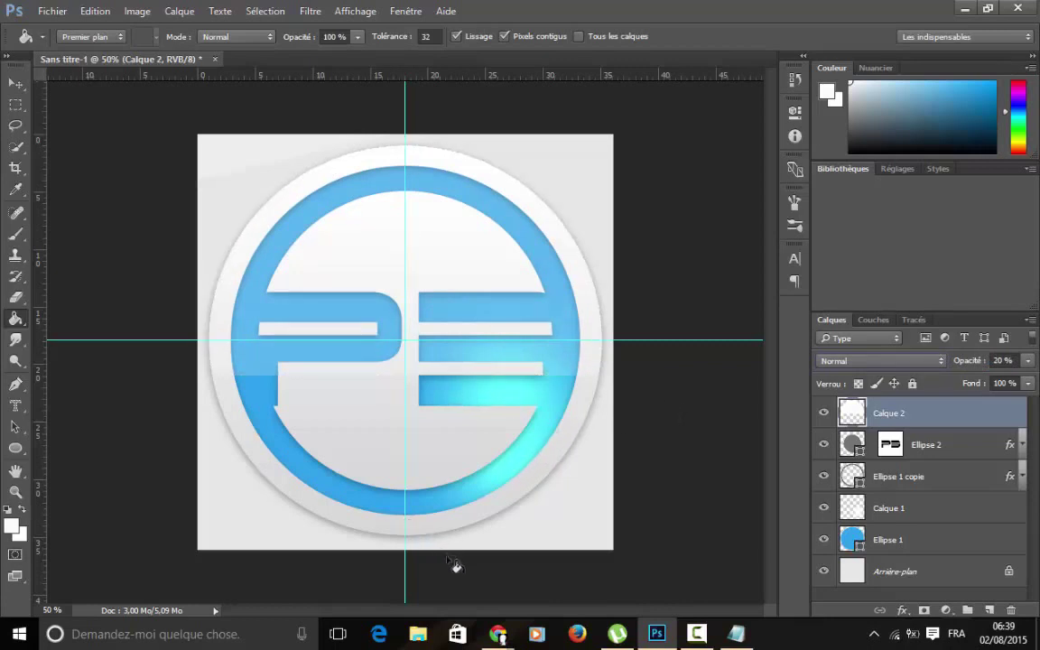
left_click(736, 634)
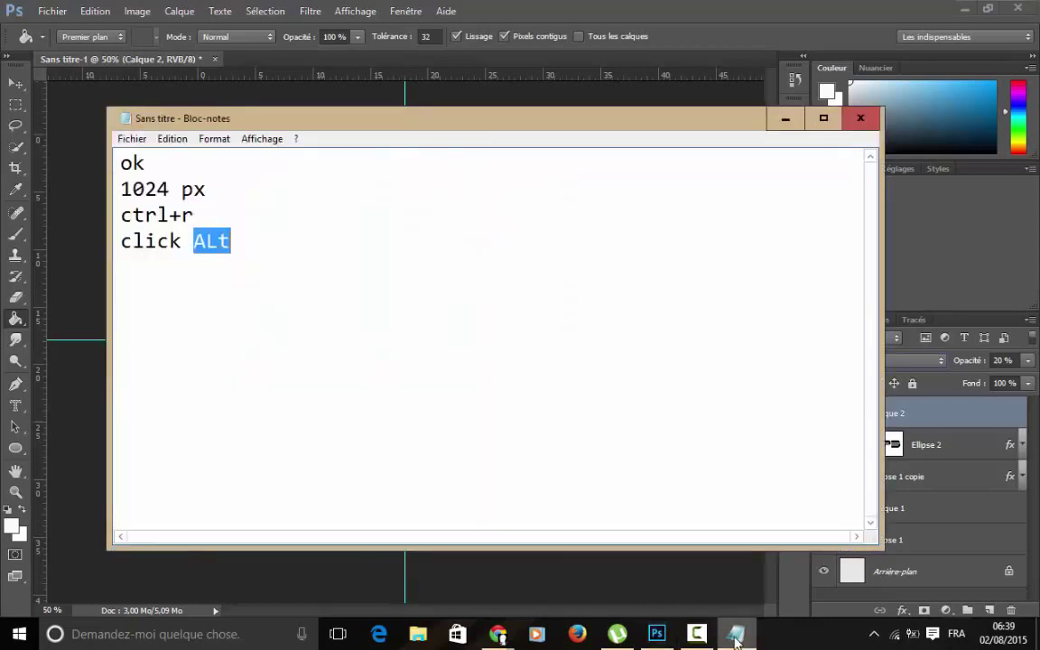
left_click(727, 638)
mouse_move(498, 635)
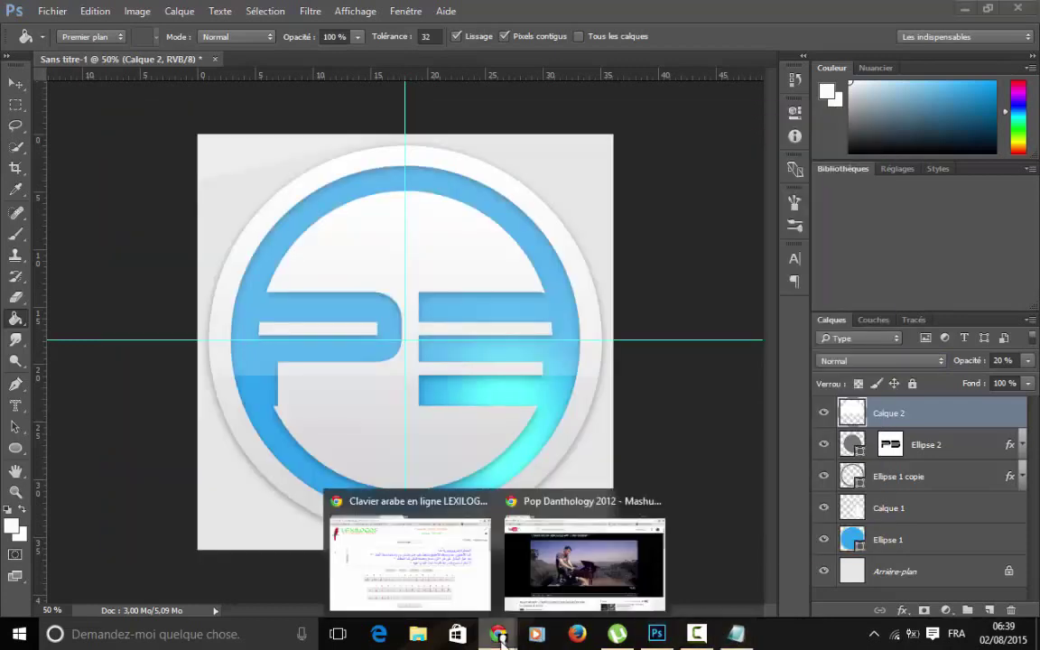
Add the line 'كما لاحظتم پ' and begin a new line 'لوجو زجاجي جميل وبسيط'.
left_click(471, 596)
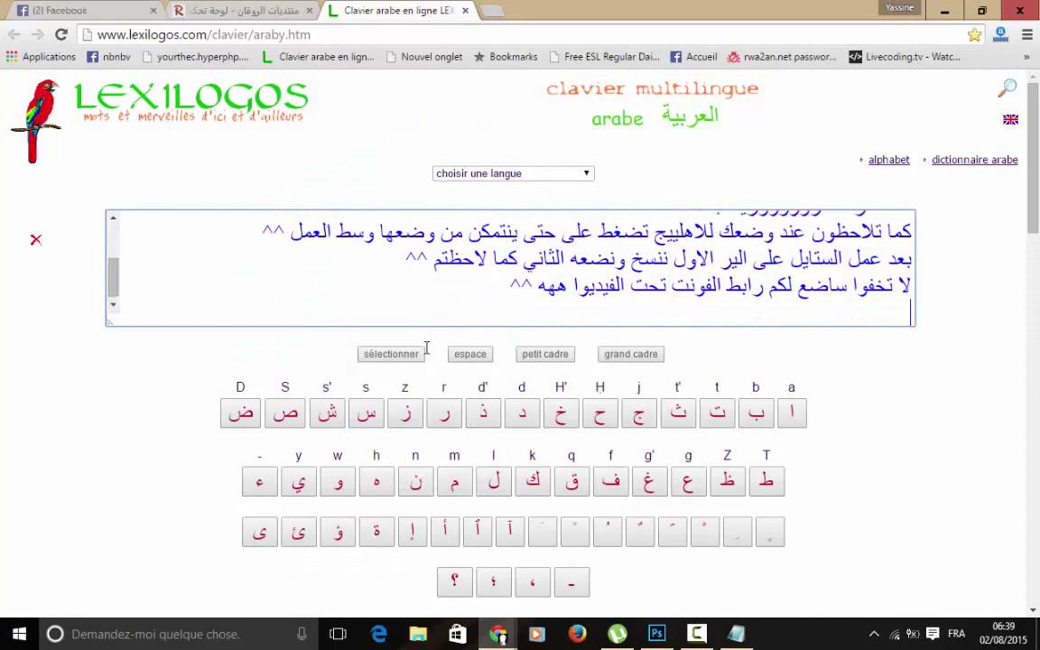
type("كماز")
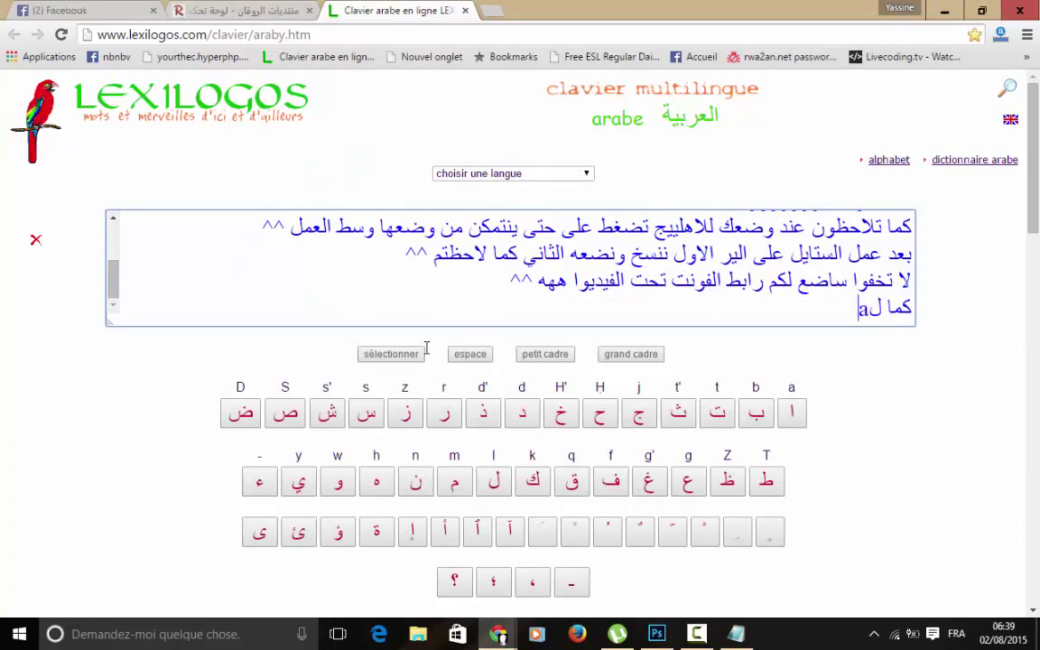
type("احظتم")
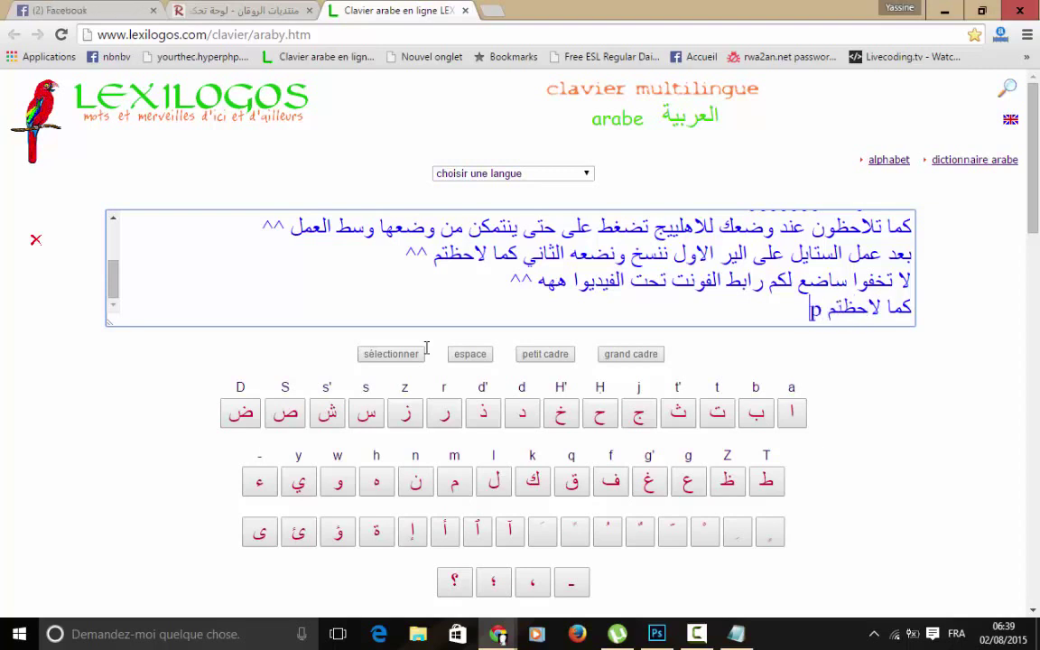
type(" p")
key("Return")
type("jw ")
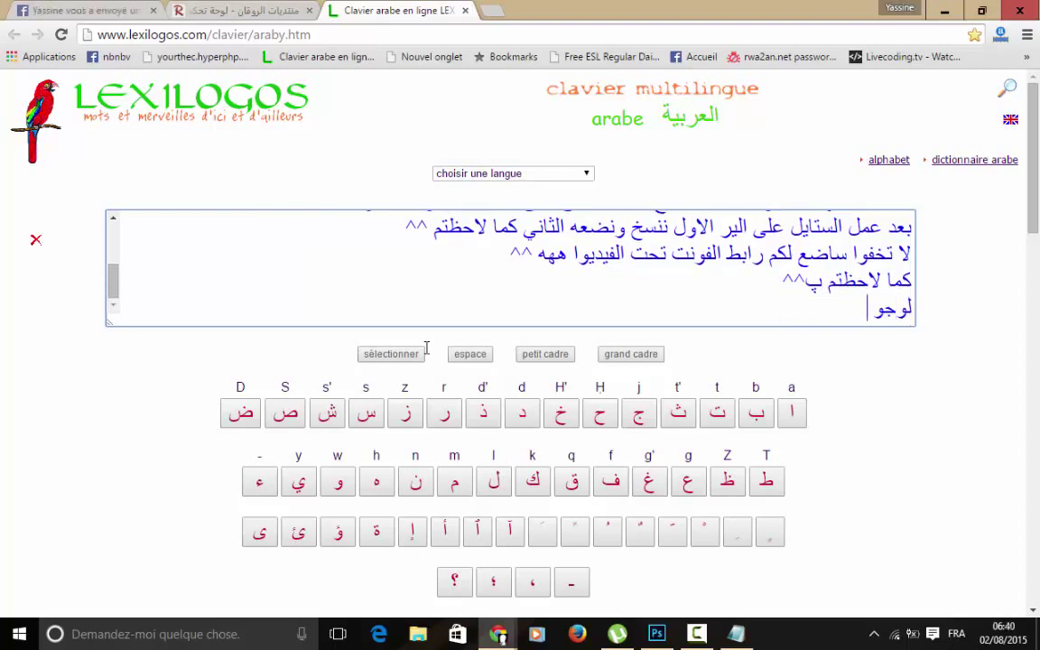
type("ja")
type("jymy")
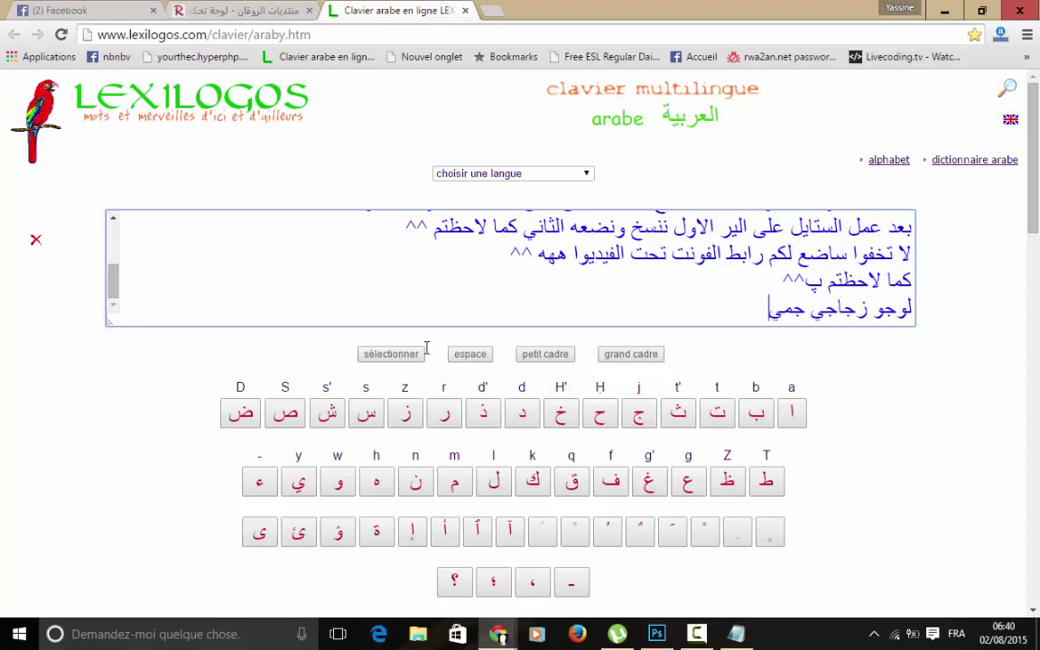
type("l wbsy")
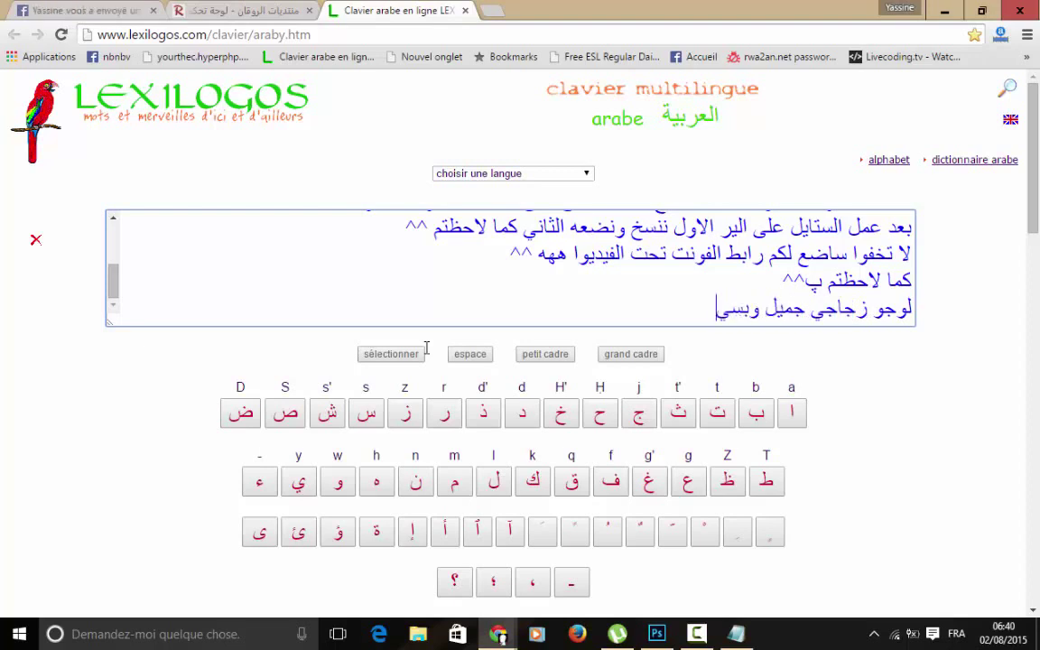
type("T")
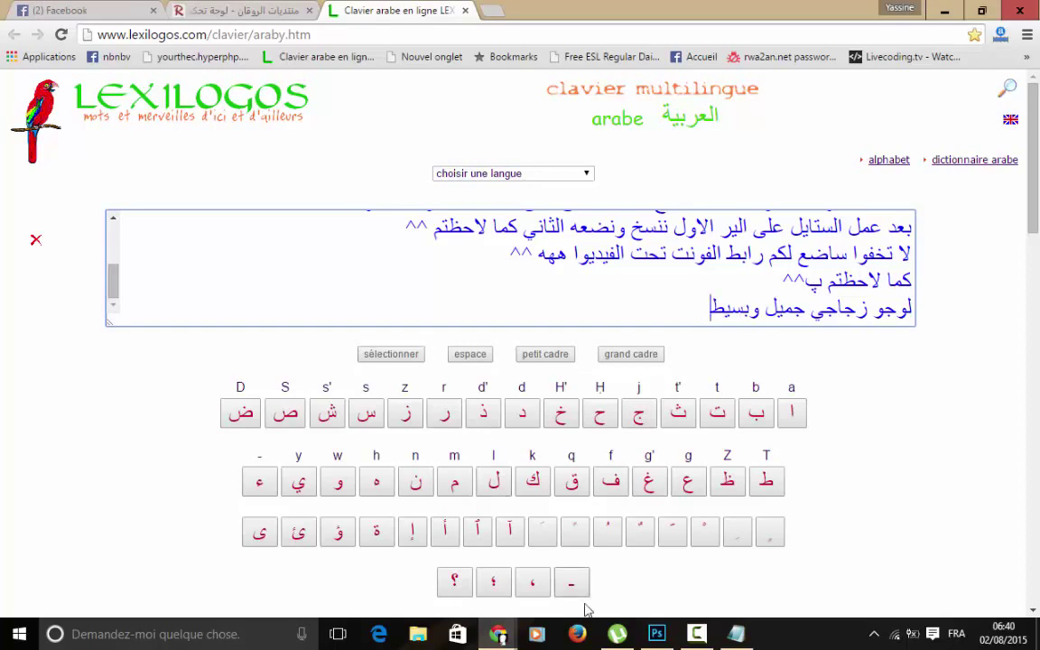
Change the Ellipse 1 fill from blue to purple a512ea using the hue and saturation controls.
left_click(656, 634)
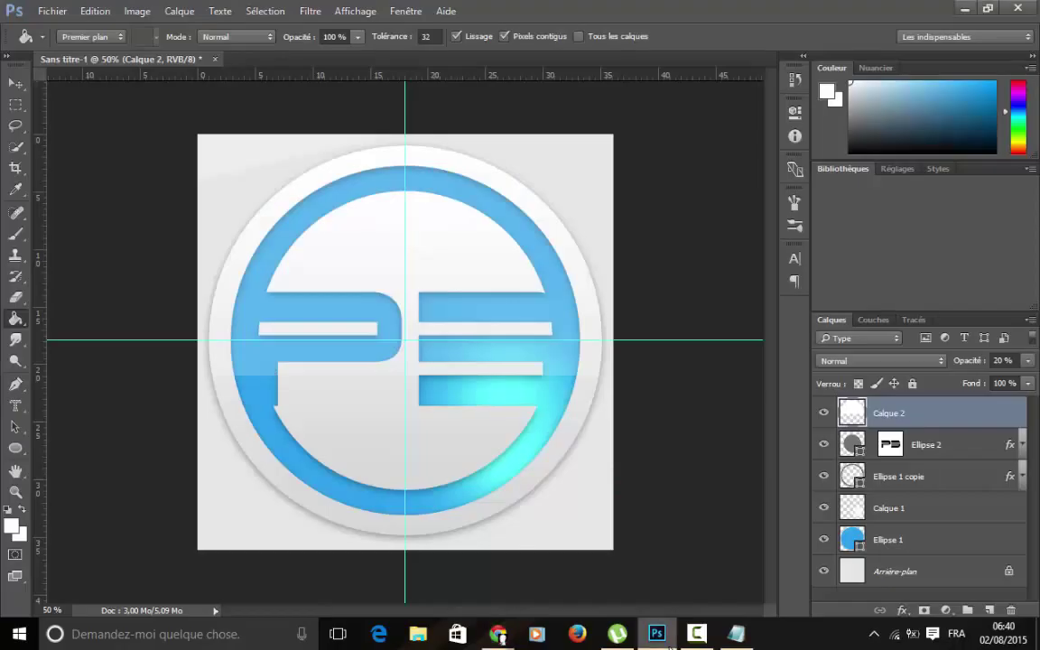
double_click(854, 542)
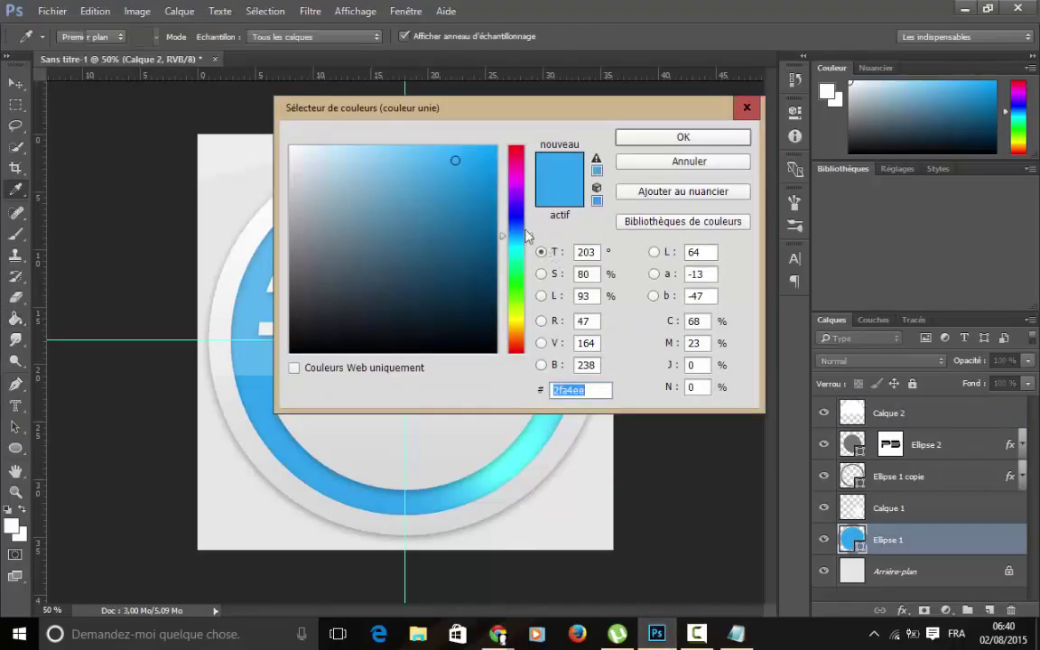
left_click_drag(526, 236, 512, 199)
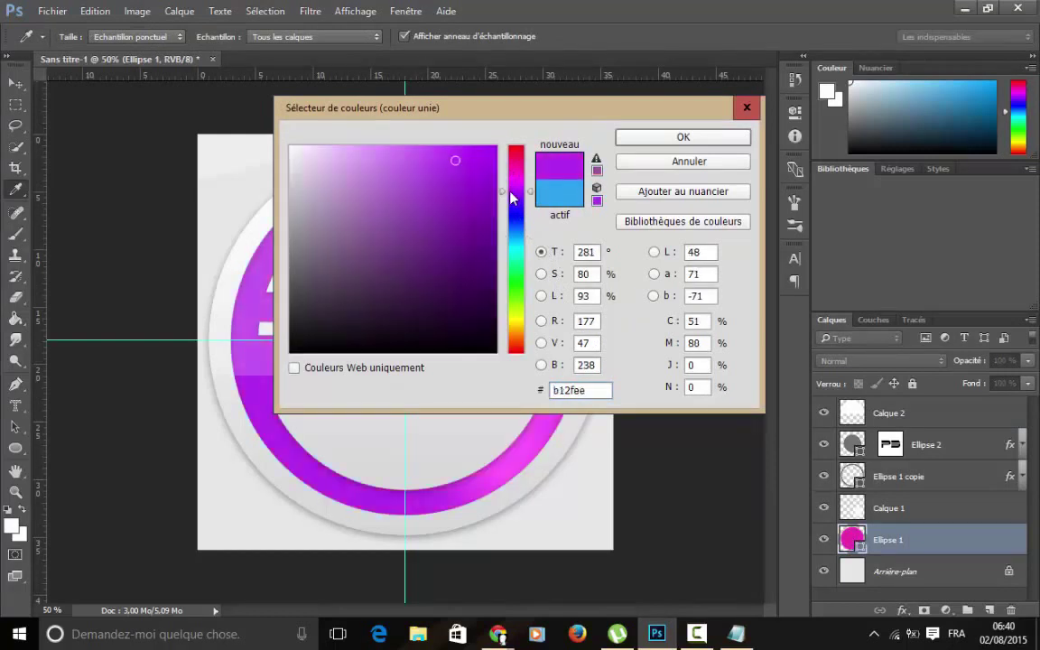
left_click_drag(456, 161, 480, 162)
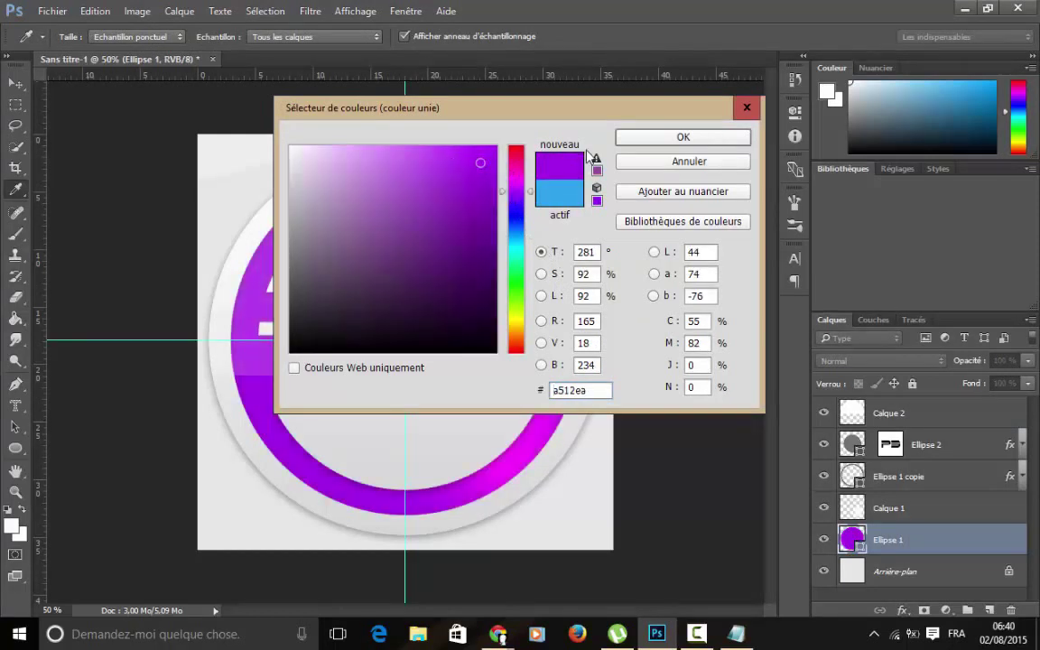
left_click(639, 138)
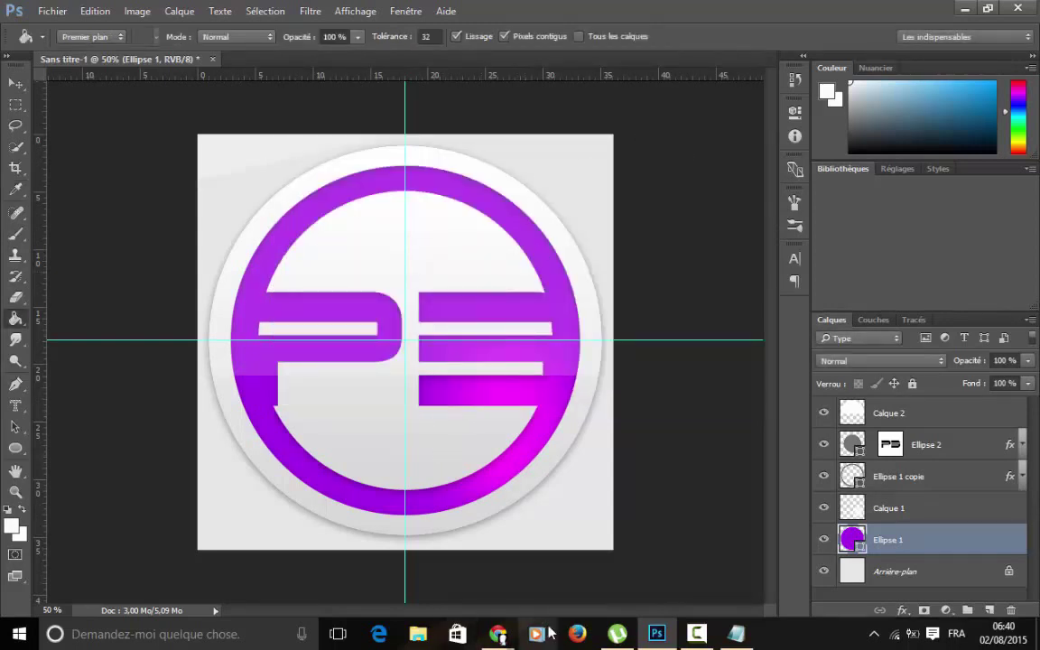
Append the closing line 'ارجوا ان تكون الحلقة اعجبتكم ارج دعمكم وكل الروابط ستجدونها تحت الفيديوا'.
mouse_move(498, 634)
left_click(476, 596)
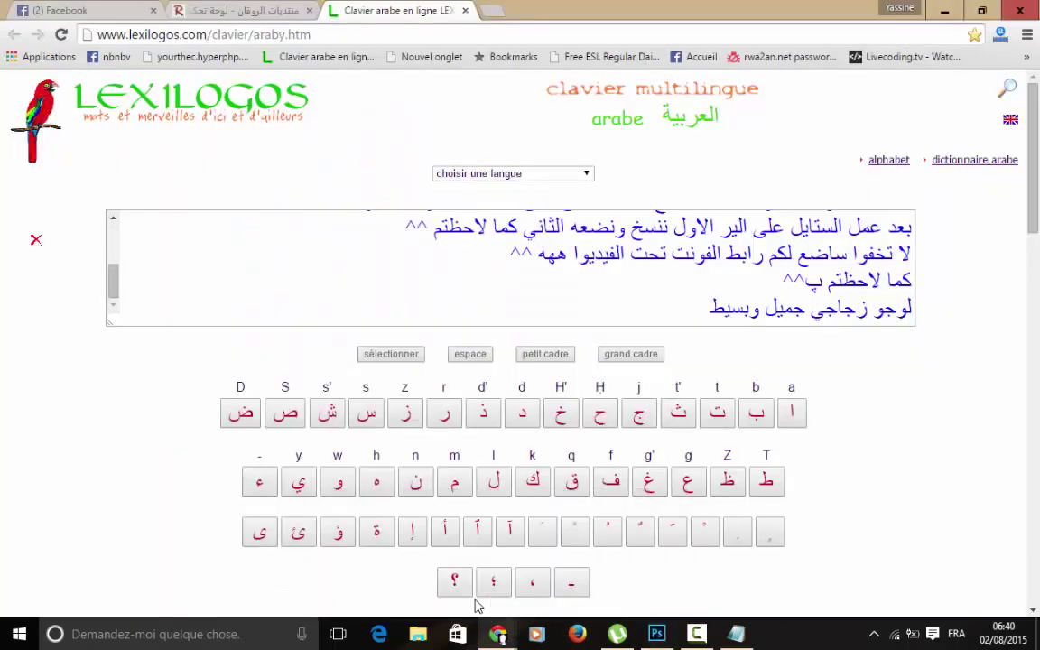
left_click(557, 309)
key("Return")
type("ر")
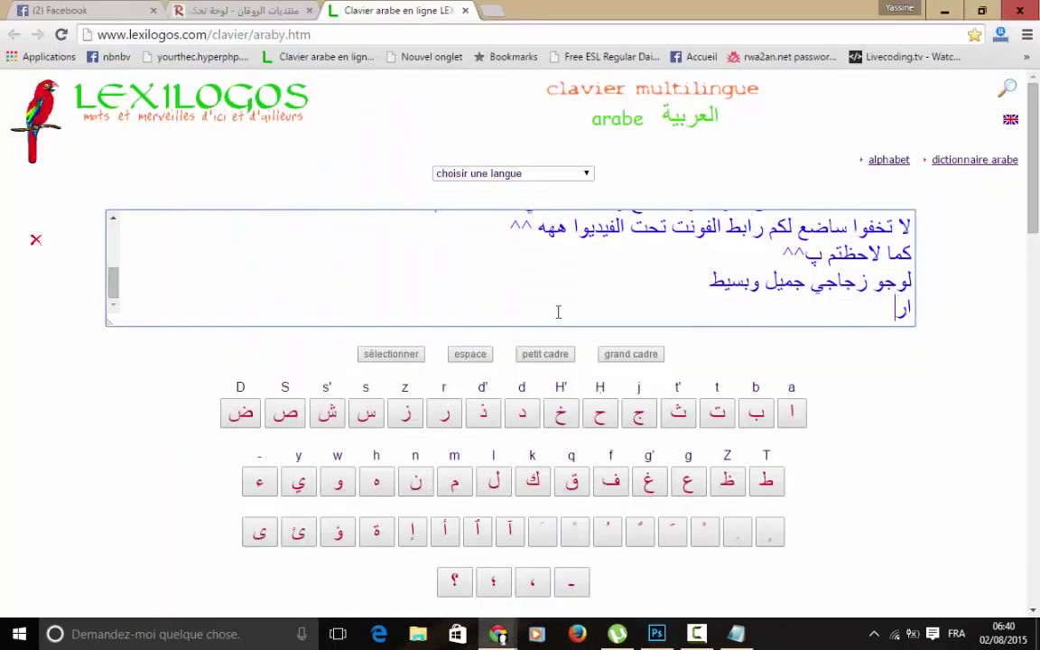
type("كjwan")
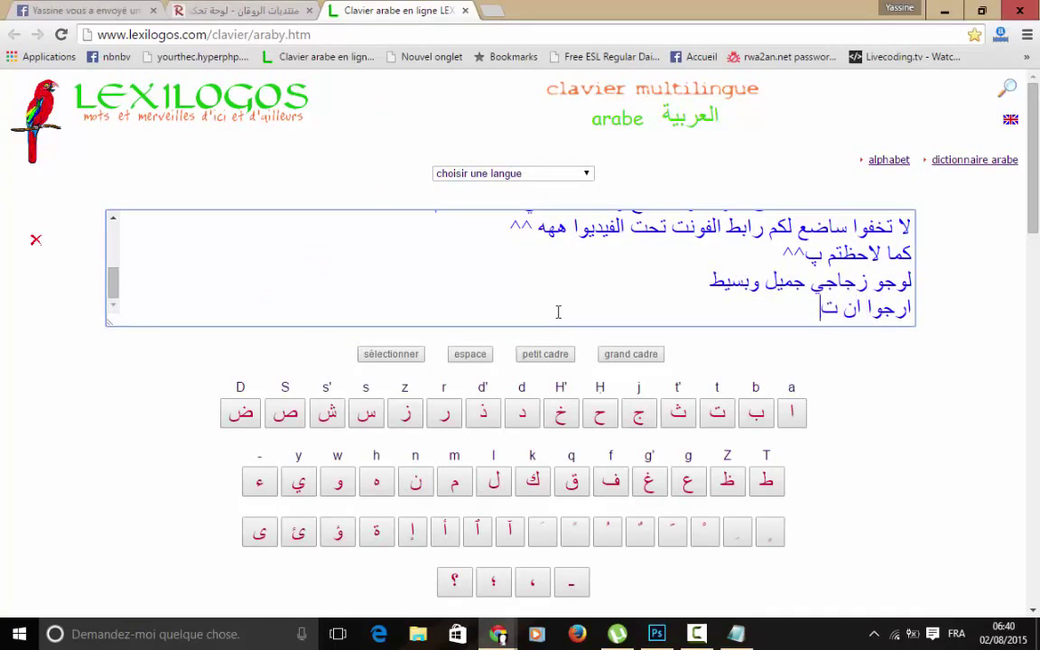
type("kwn")
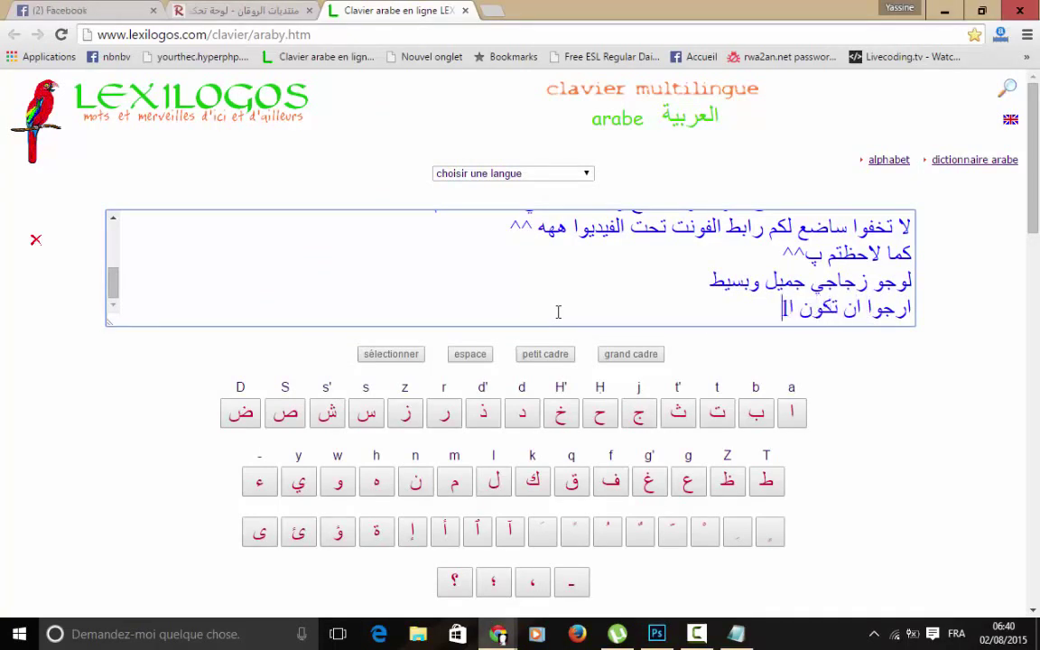
type("hlq")
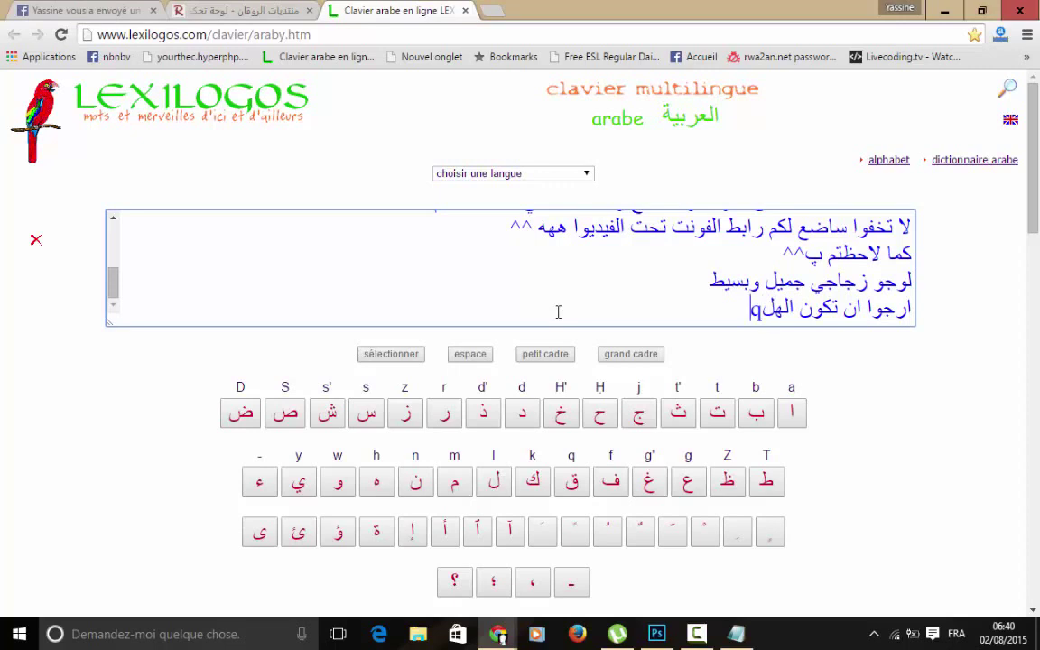
key("BackSpace")
key("BackSpace")
type("H")
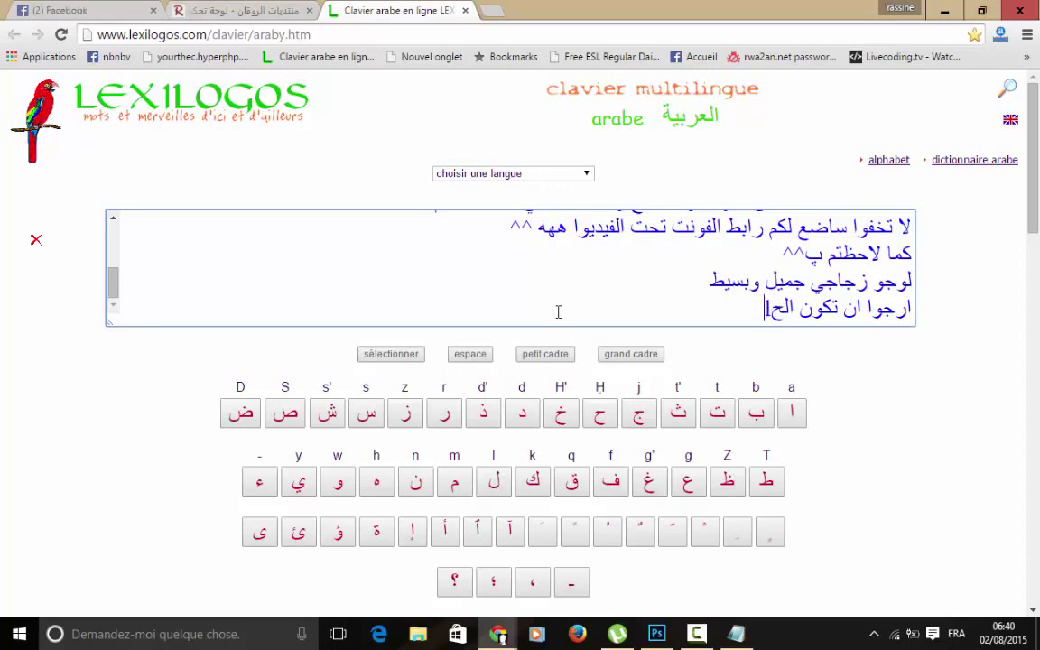
type("lqh=")
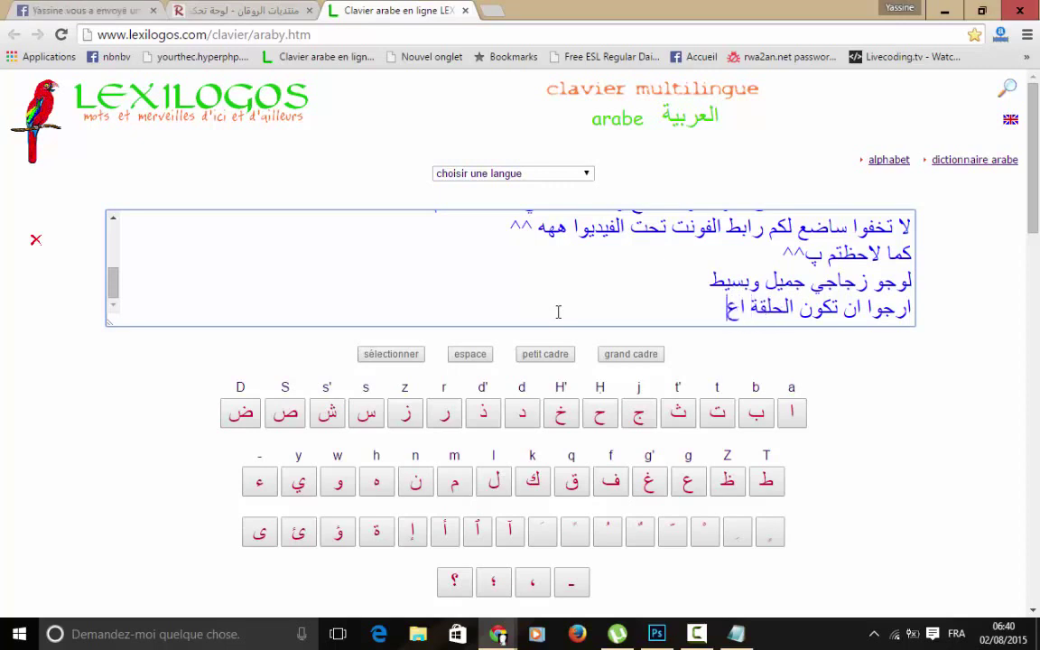
type("jbtkm ")
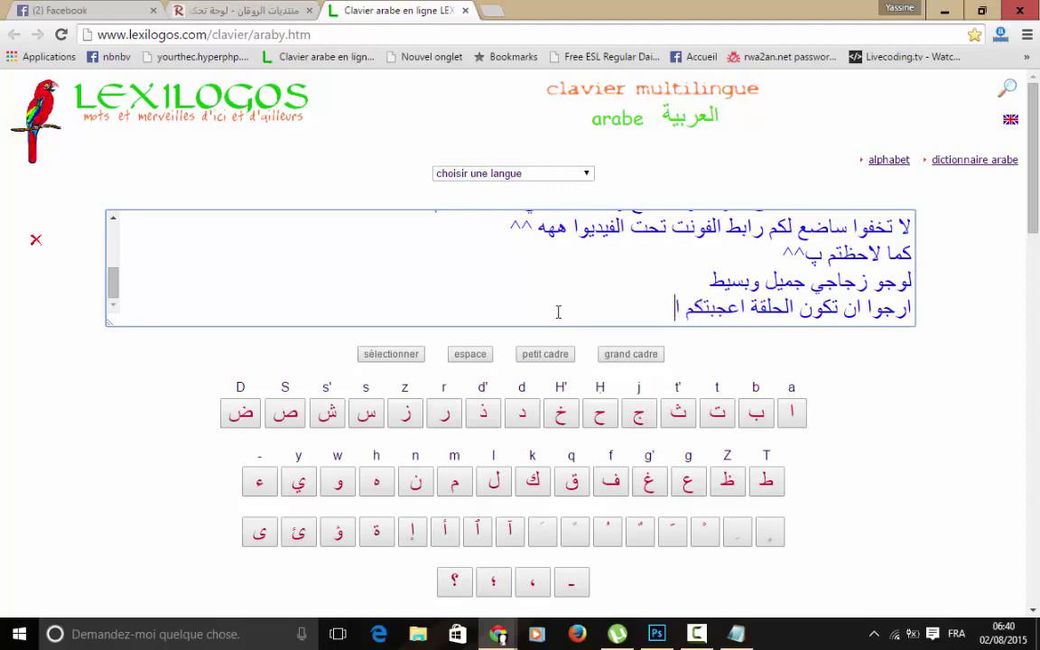
type("arj d")
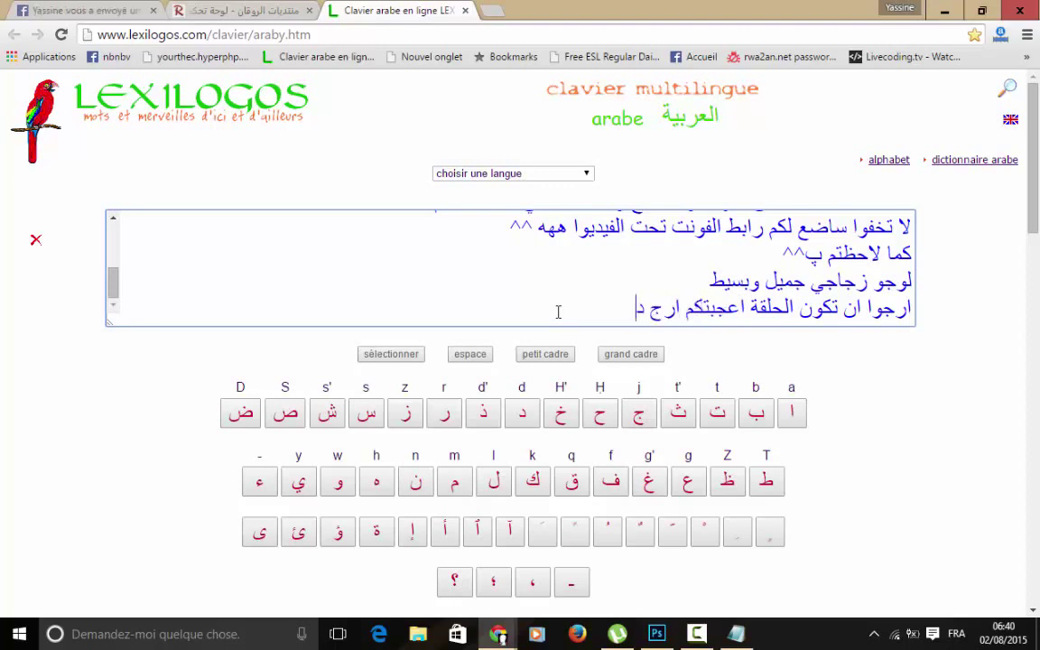
type("m")
type("gmkm w")
type("kl alr")
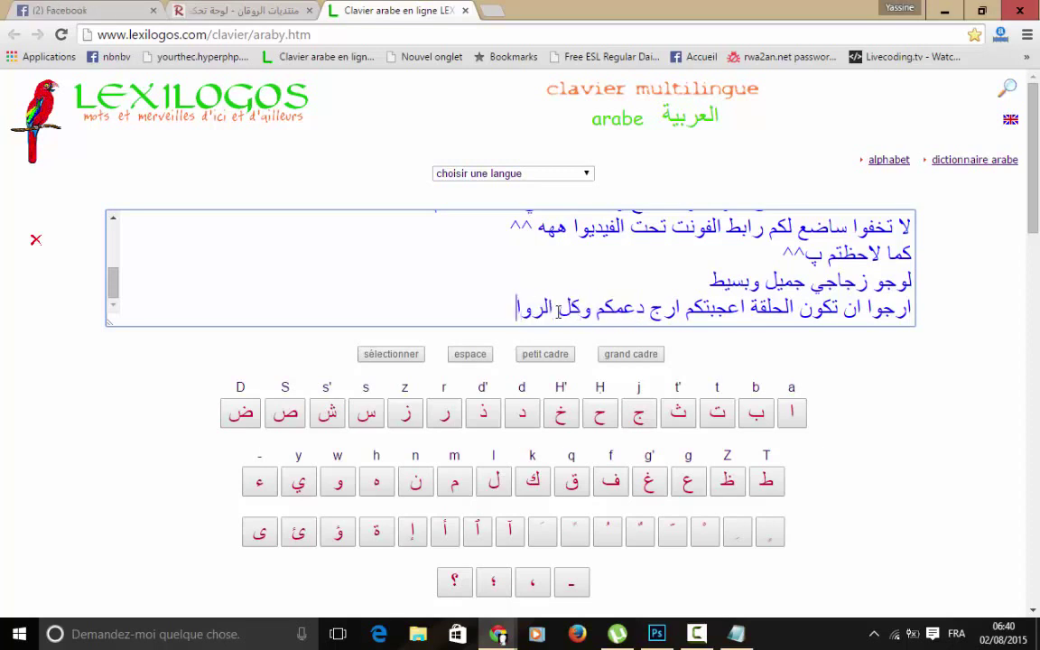
type("Tt")
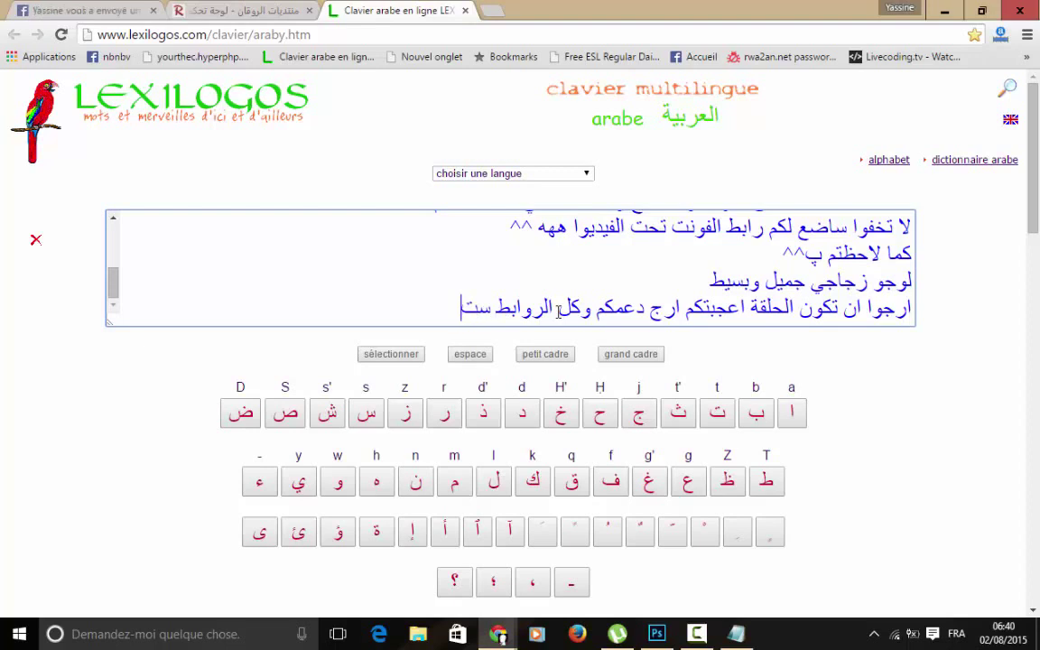
type("jdwnha tH")
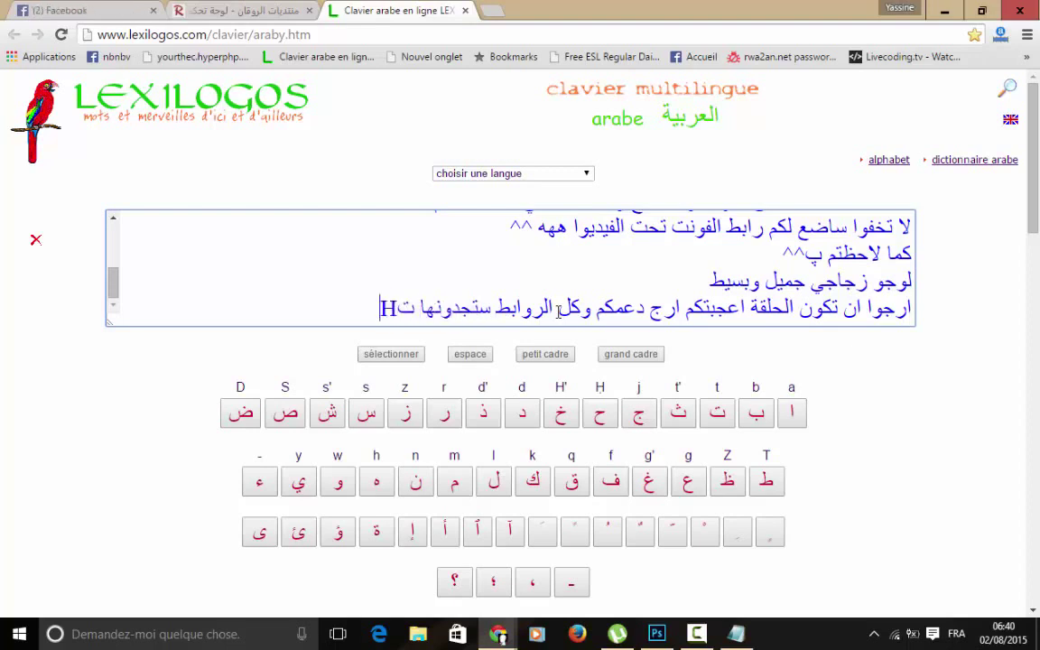
type("t afydi")
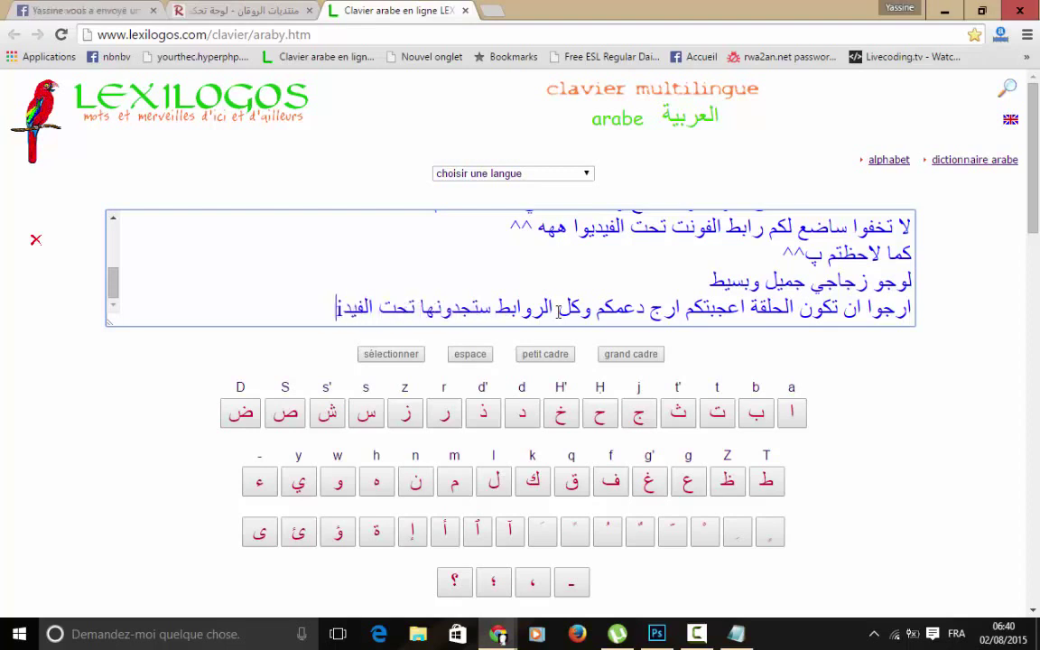
type("يو")
key("Return")
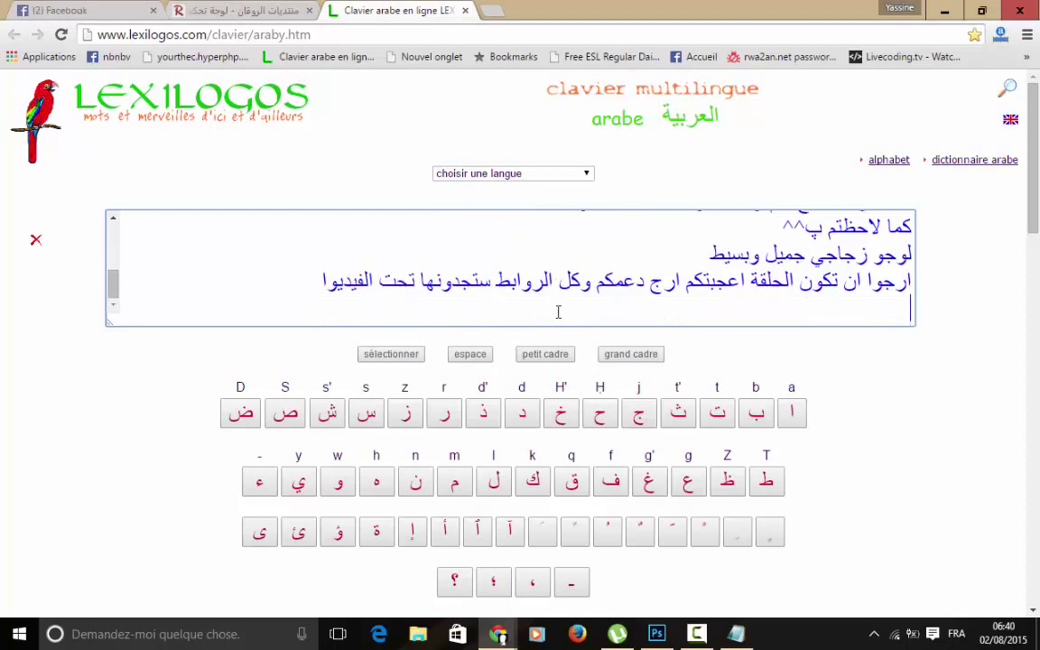
type("nsw")
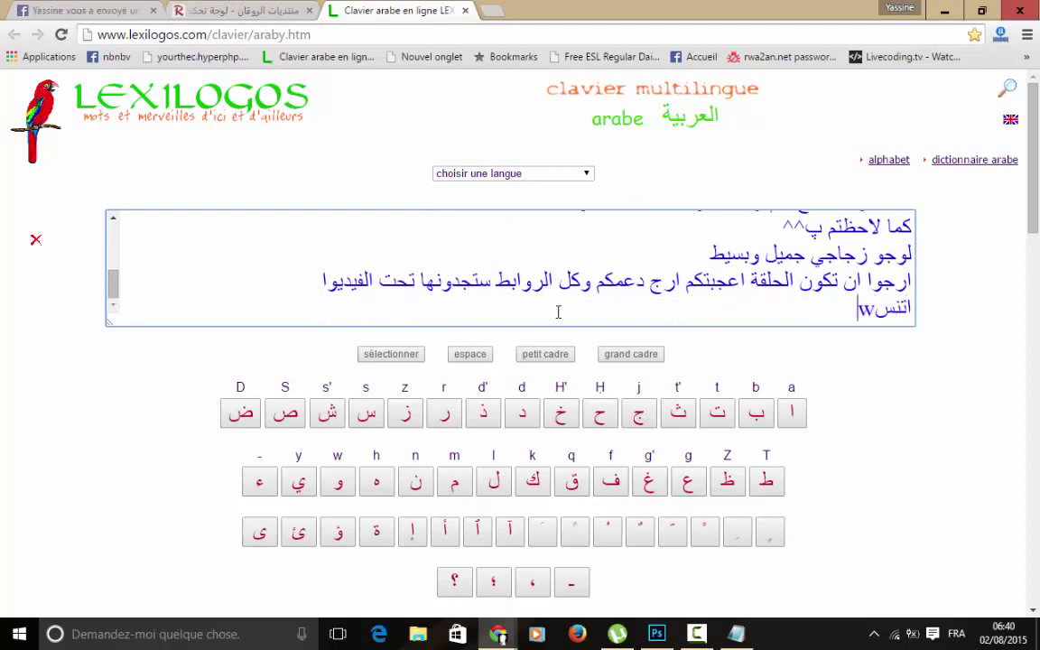
key("BackSpace")
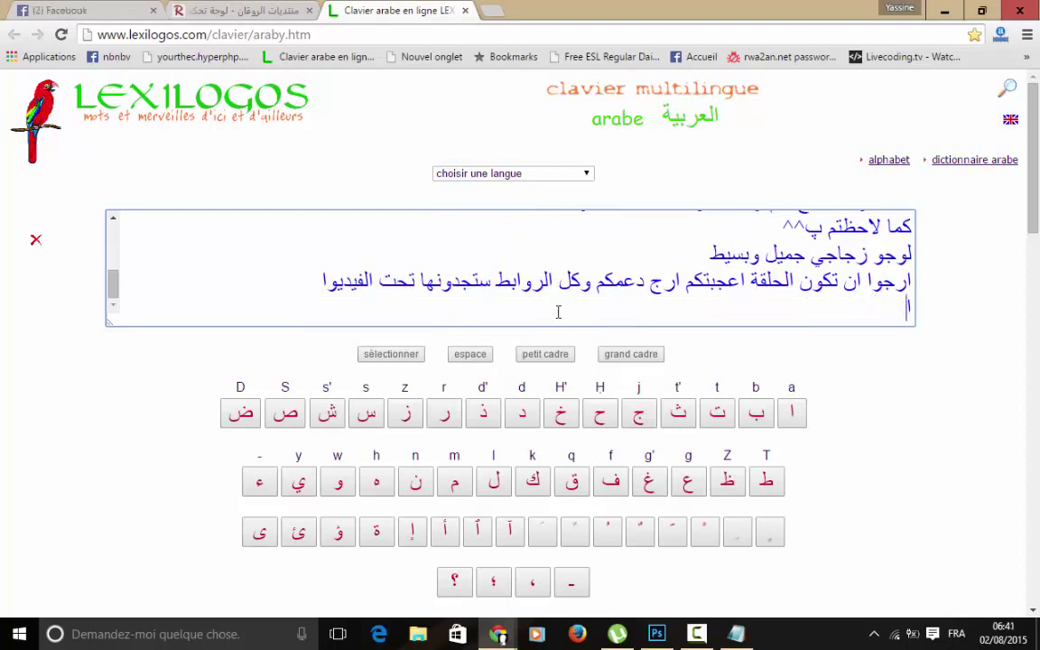